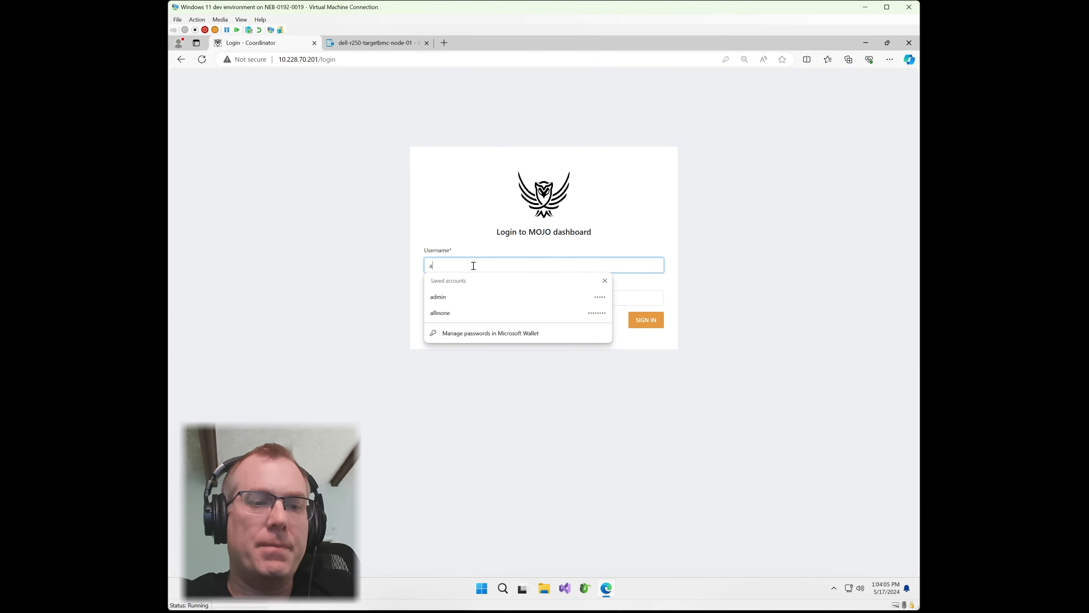
Sign in to the MOJO dashboard with the administrator username and password.
{"action": "type", "text": "dmin"}
{"action": "key", "text": "Tab"}
{"action": "type", "text": "•••"}
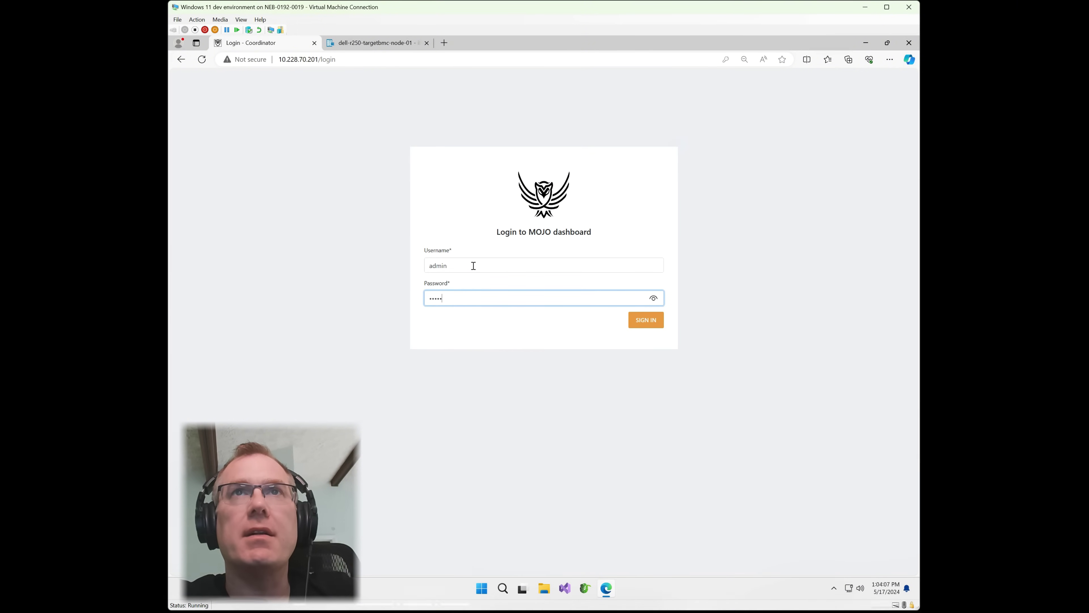
{"action": "type", "text": "••"}
{"action": "key", "text": "Return"}
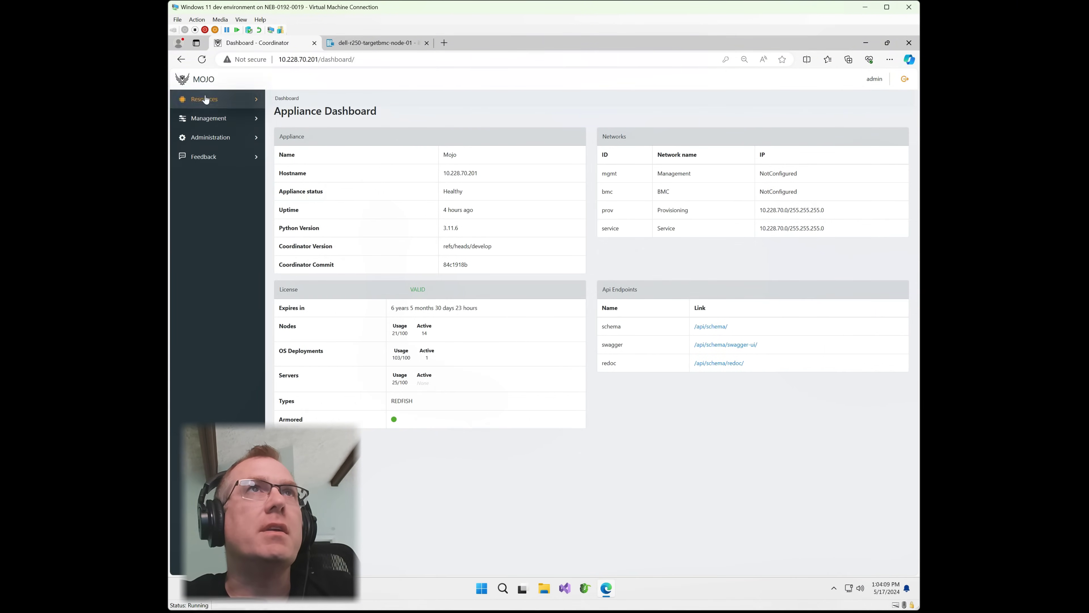
Go to Management > Nodes and Discovery, check Authentication Profiles, then view the six scan ranges.
{"action": "left_click", "coordinate": [206, 100]}
{"action": "left_click", "coordinate": [213, 136]}
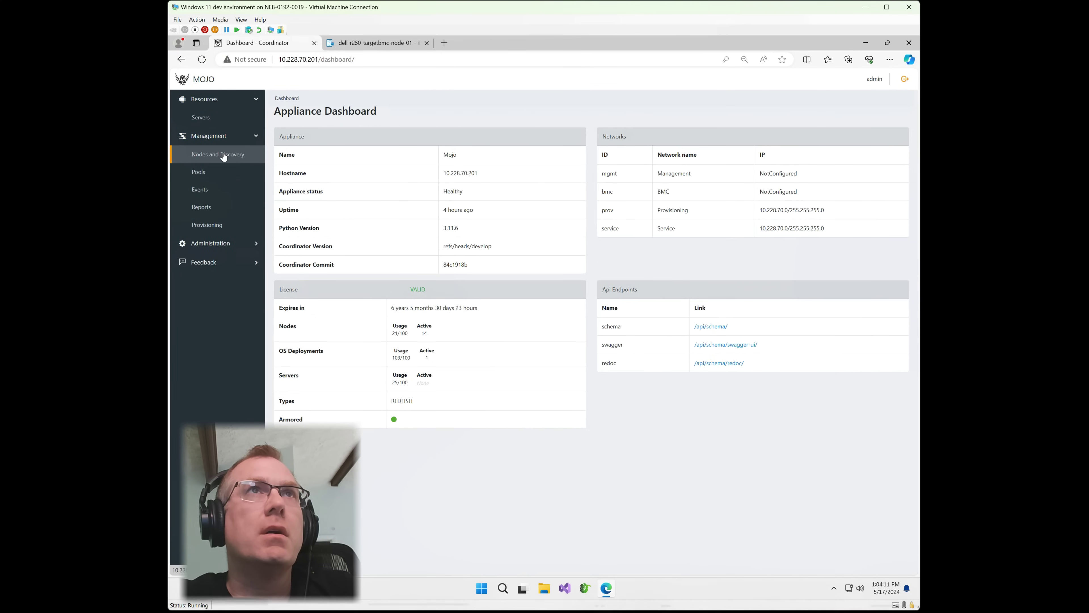
{"action": "left_click", "coordinate": [222, 154]}
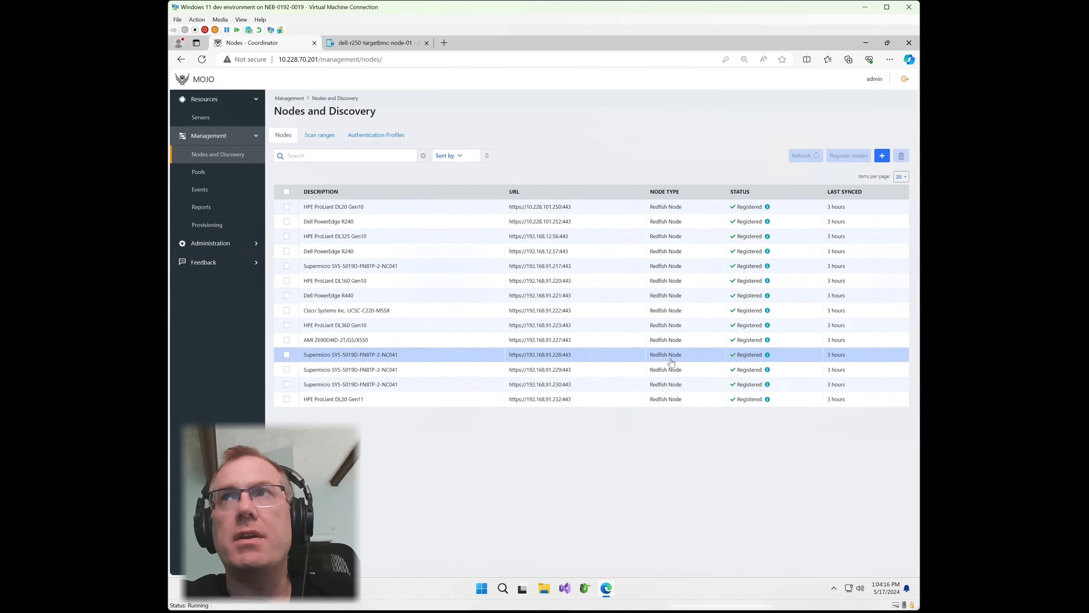
{"action": "left_click", "coordinate": [355, 137]}
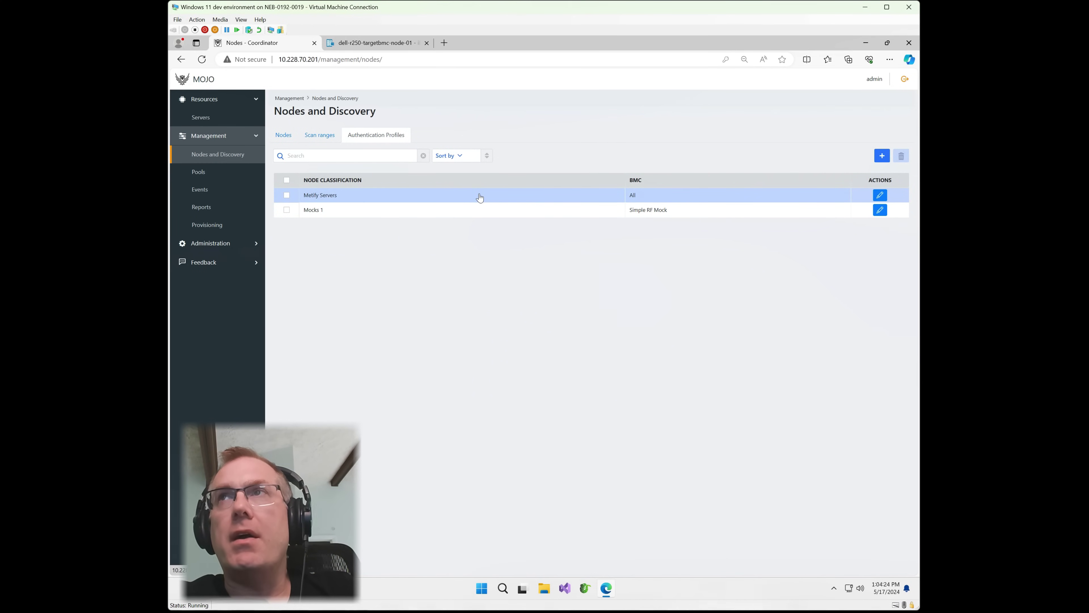
{"action": "left_click", "coordinate": [319, 136]}
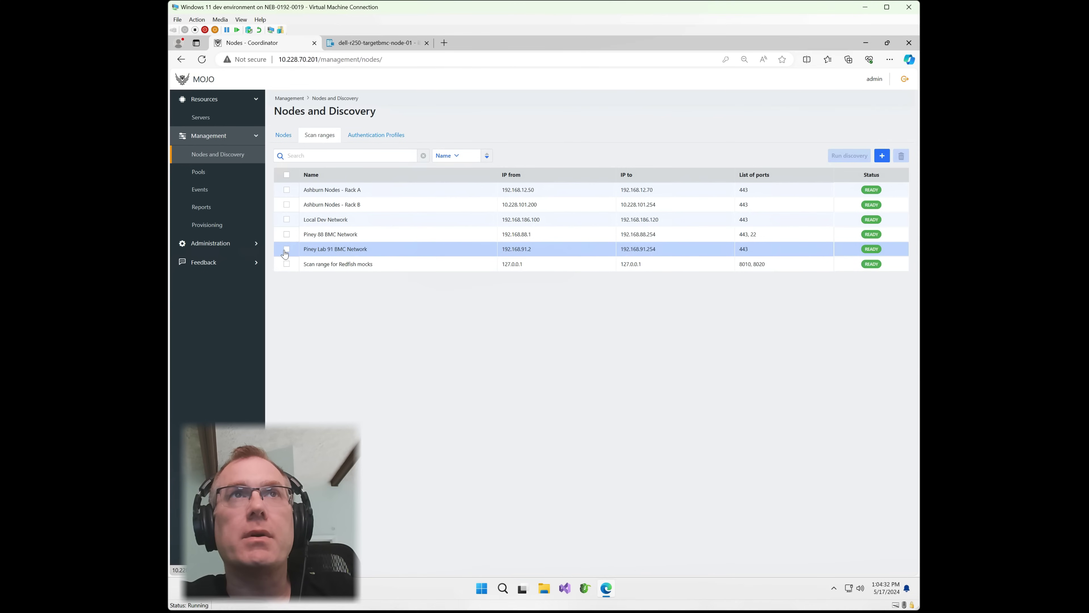
Run discovery on the Piney Lab 91 BMC Network range and check the newly discovered iDRAC node.
{"action": "left_click", "coordinate": [286, 250]}
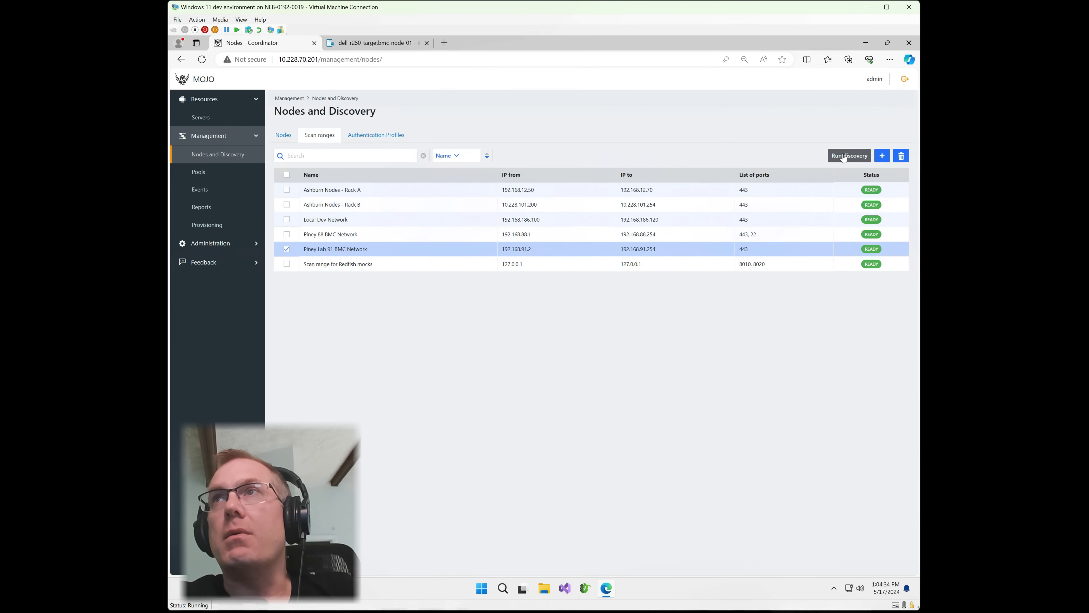
{"action": "left_click", "coordinate": [846, 155]}
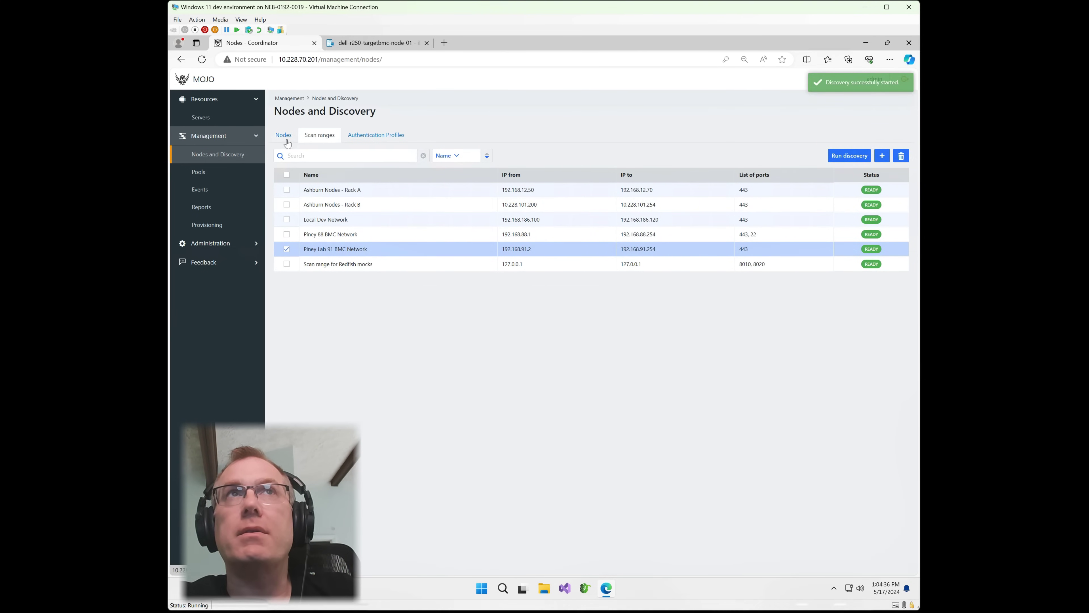
{"action": "left_click", "coordinate": [282, 137]}
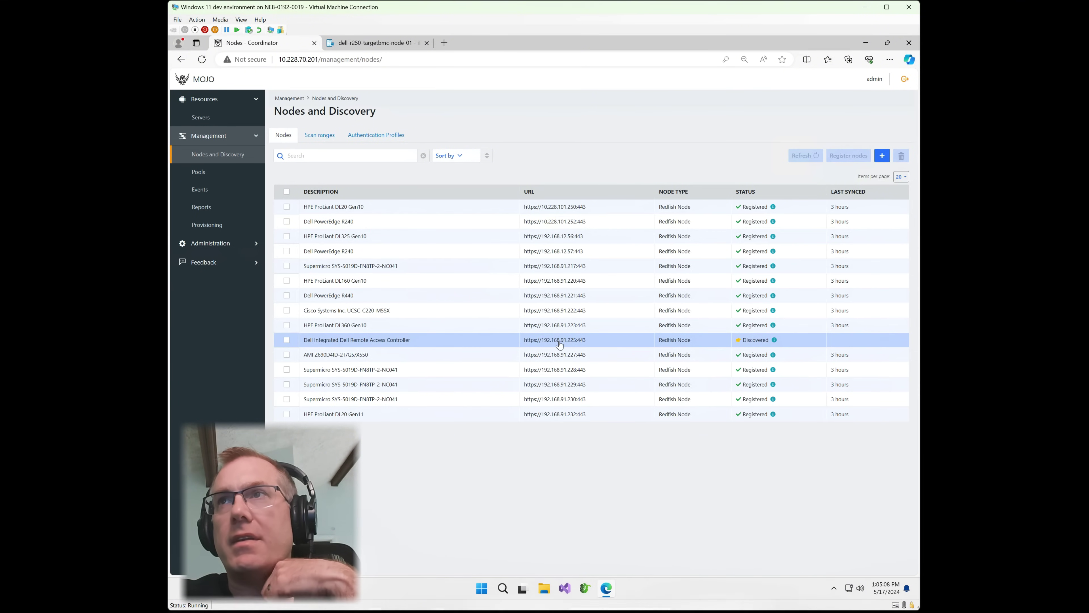
Register the discovered Dell iDRAC node using the Metify Servers authentication profile.
{"action": "left_click", "coordinate": [557, 342]}
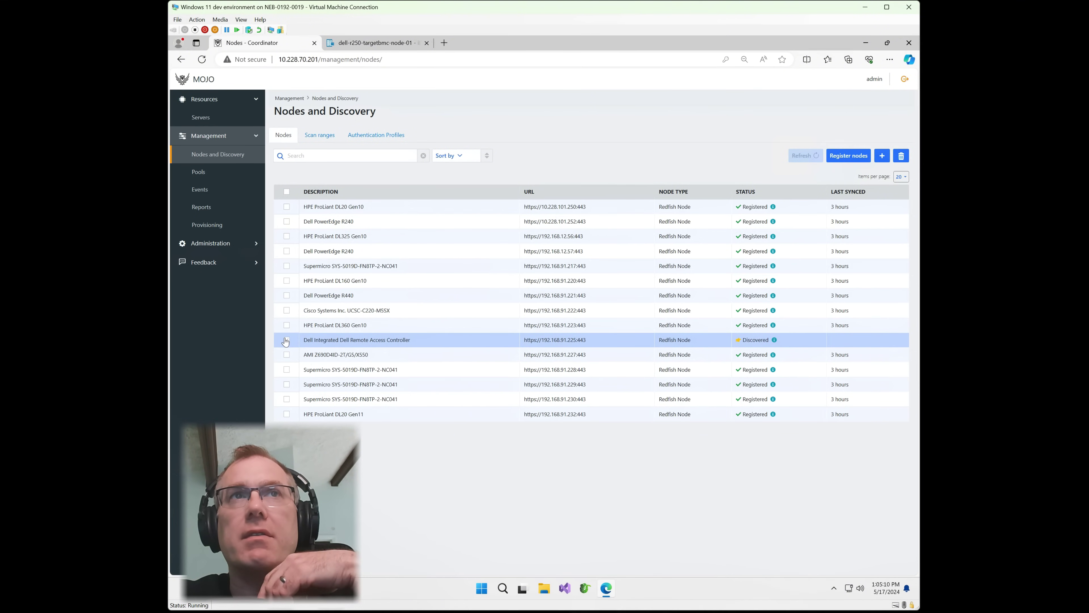
{"action": "left_click", "coordinate": [848, 155]}
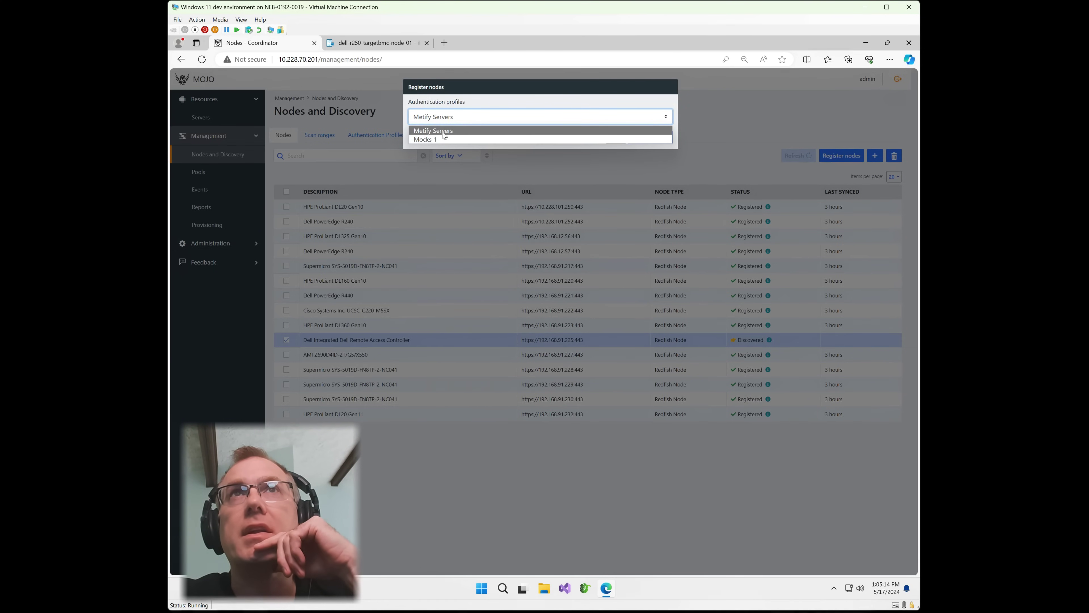
{"action": "left_click", "coordinate": [443, 132]}
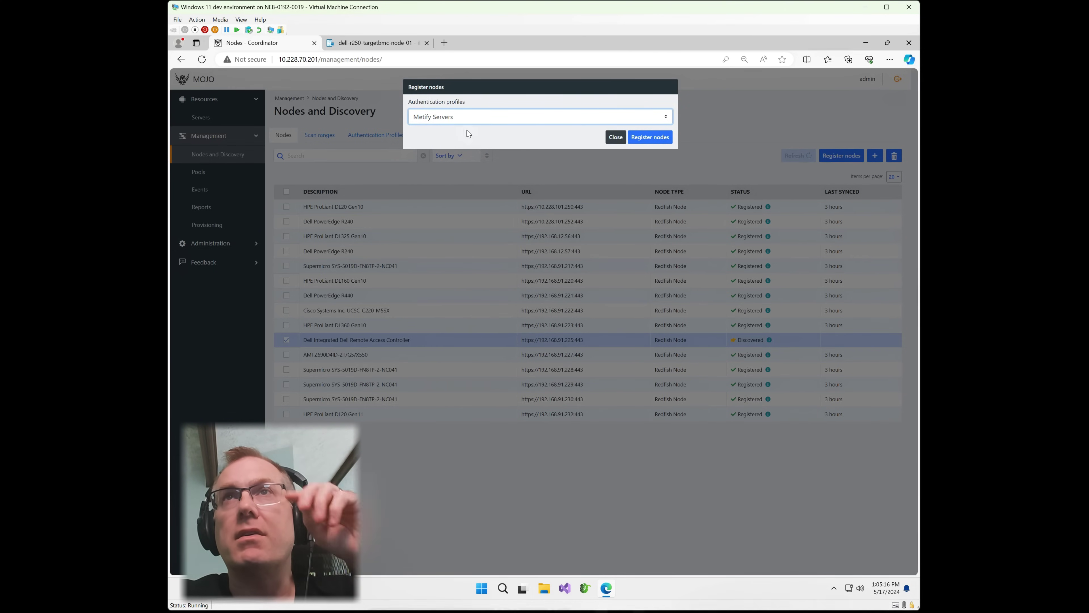
{"action": "left_click", "coordinate": [662, 136]}
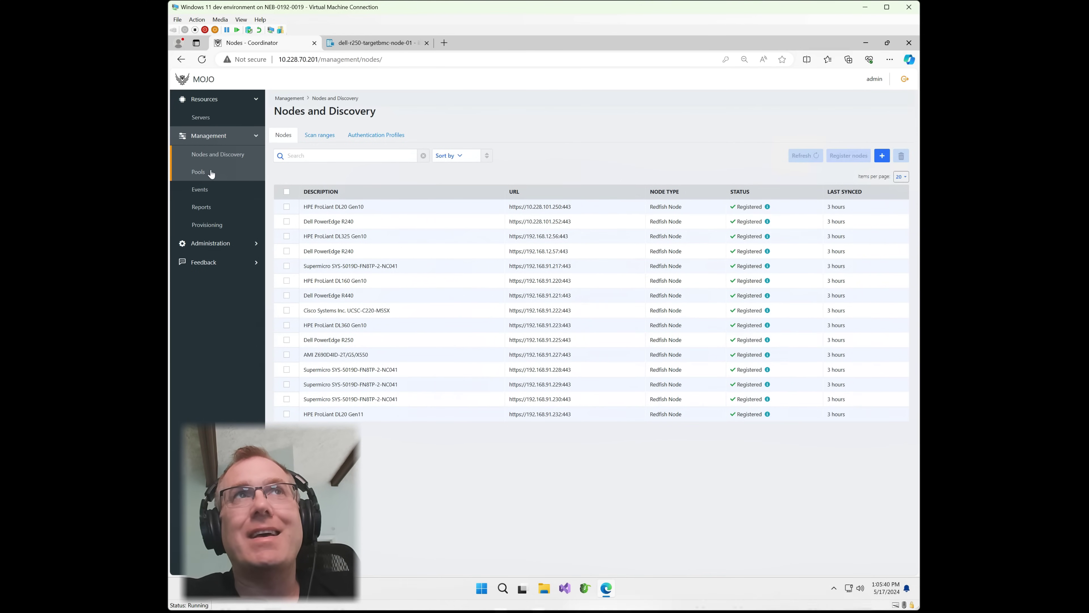
Add the Dell server CNWS30023G00LK to the Default pool and open the Servers list.
{"action": "left_click", "coordinate": [211, 172]}
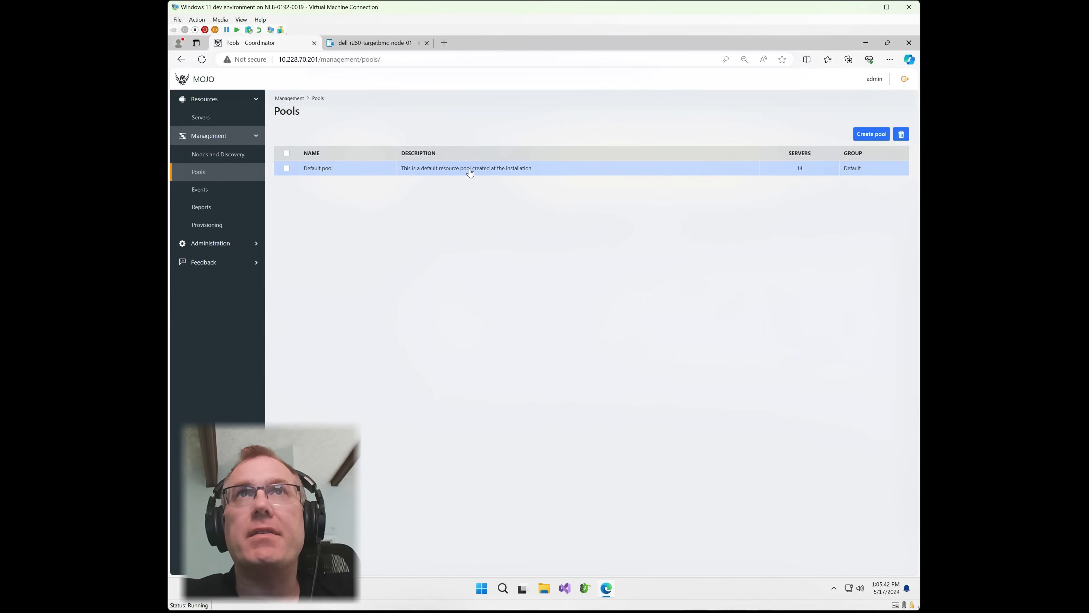
{"action": "left_click", "coordinate": [470, 170]}
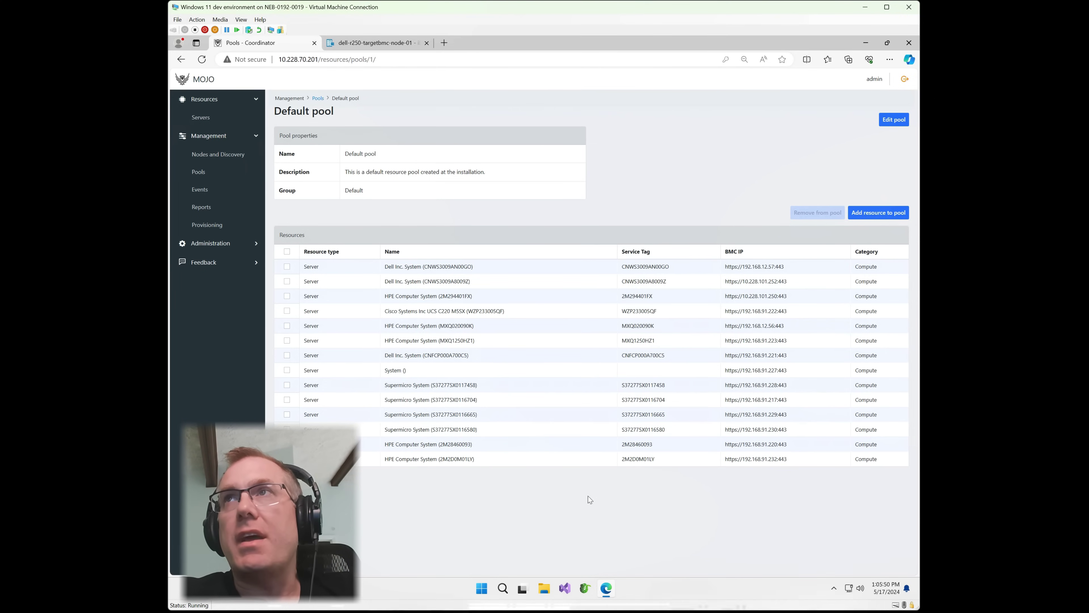
{"action": "left_click", "coordinate": [874, 213]}
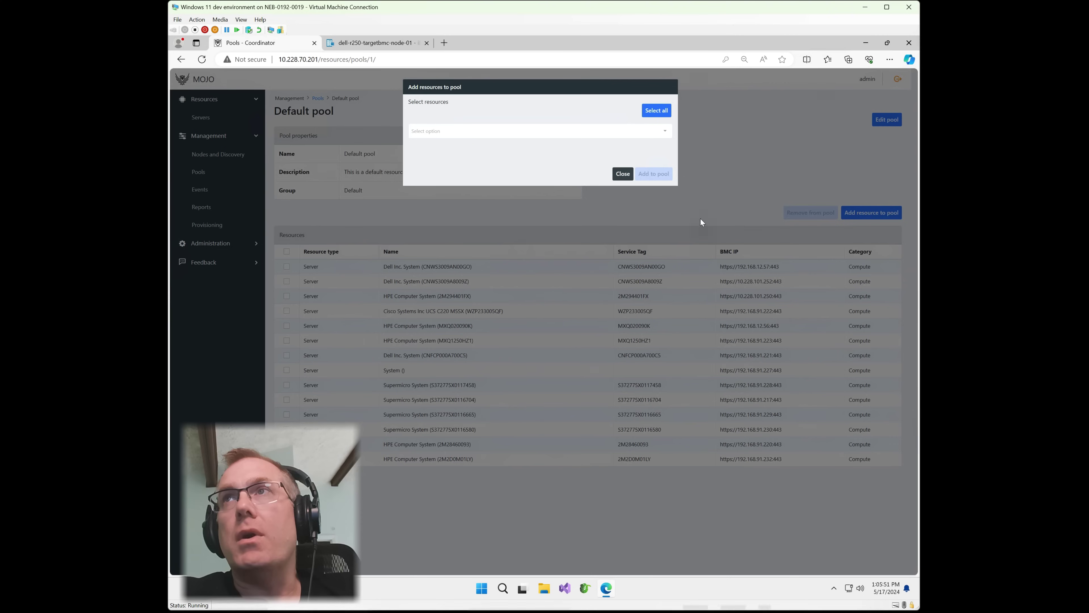
{"action": "left_click", "coordinate": [531, 130]}
{"action": "left_click", "coordinate": [653, 148]}
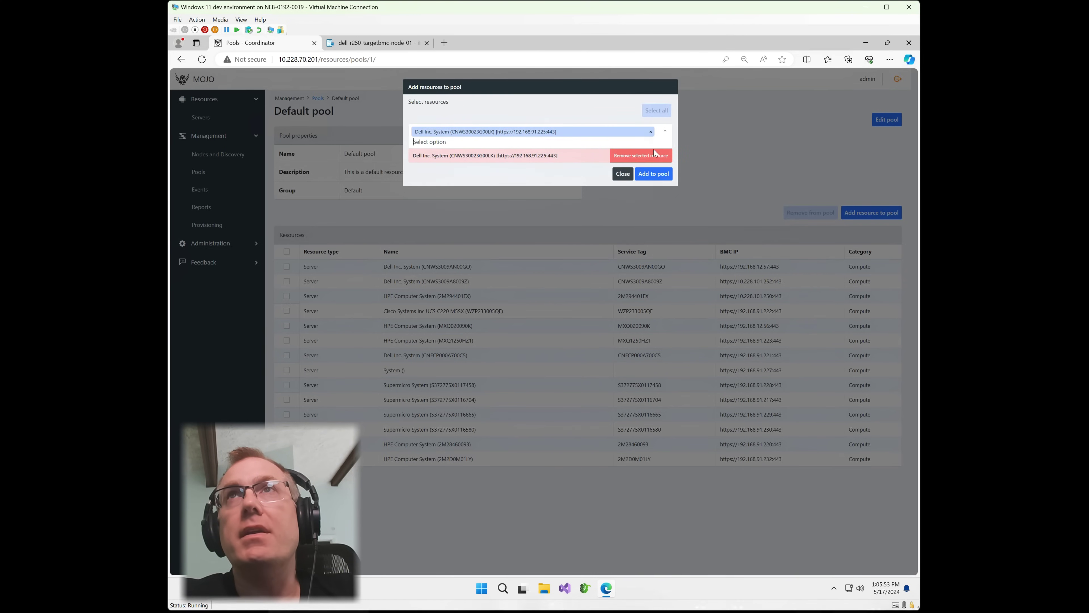
{"action": "left_click", "coordinate": [652, 176]}
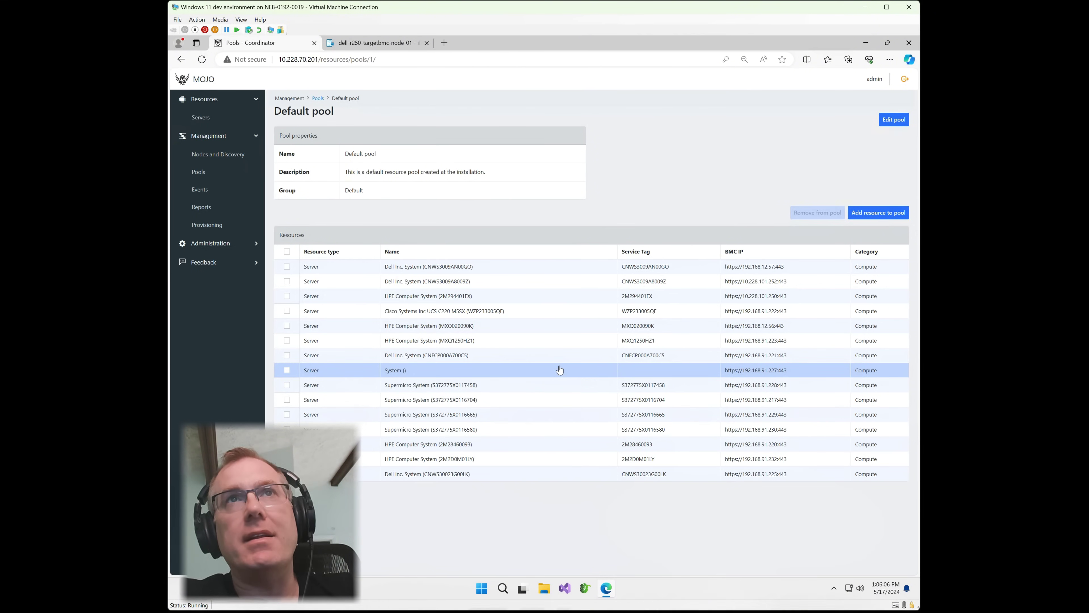
{"action": "left_click", "coordinate": [223, 120]}
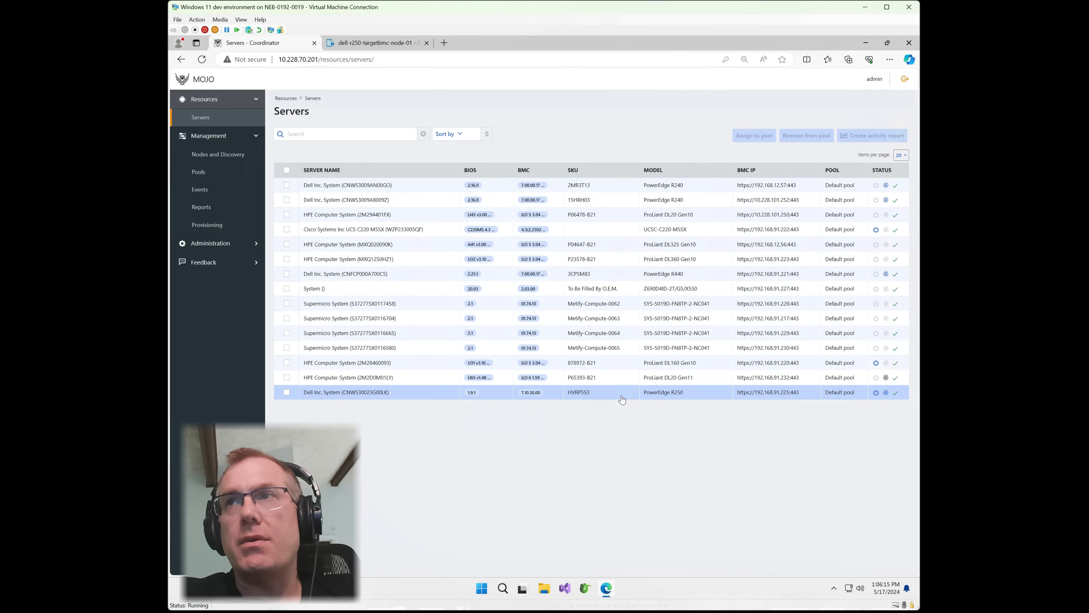
Open the Dell Inc. System (CNWS30023G00LK) server and review its properties, network interfaces and drives.
{"action": "left_click", "coordinate": [559, 394]}
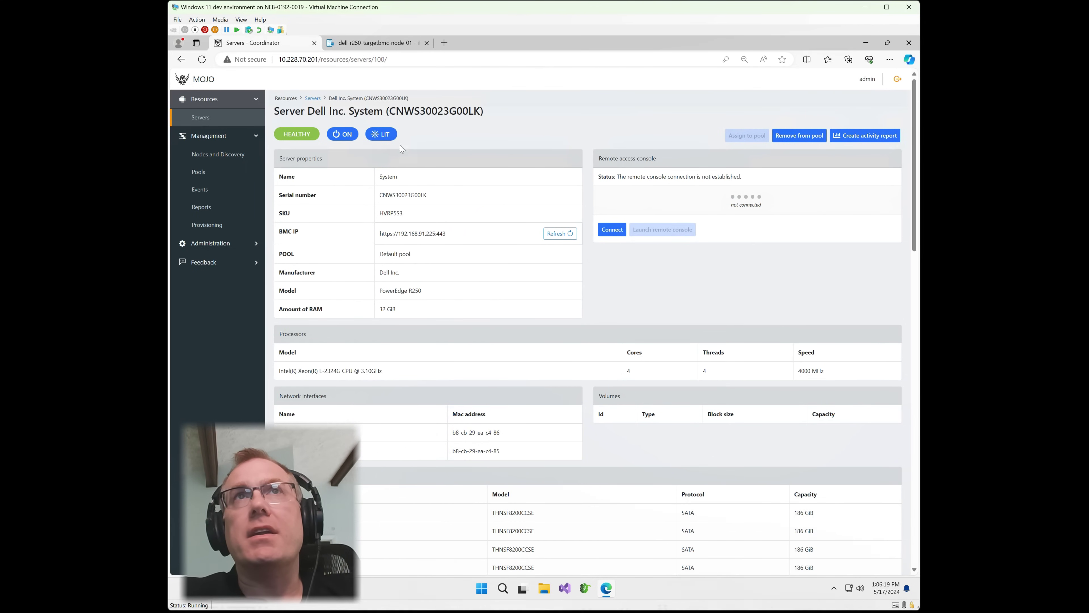
{"action": "scroll", "coordinate": [548, 330], "scroll_direction": "down", "scroll_amount": 3}
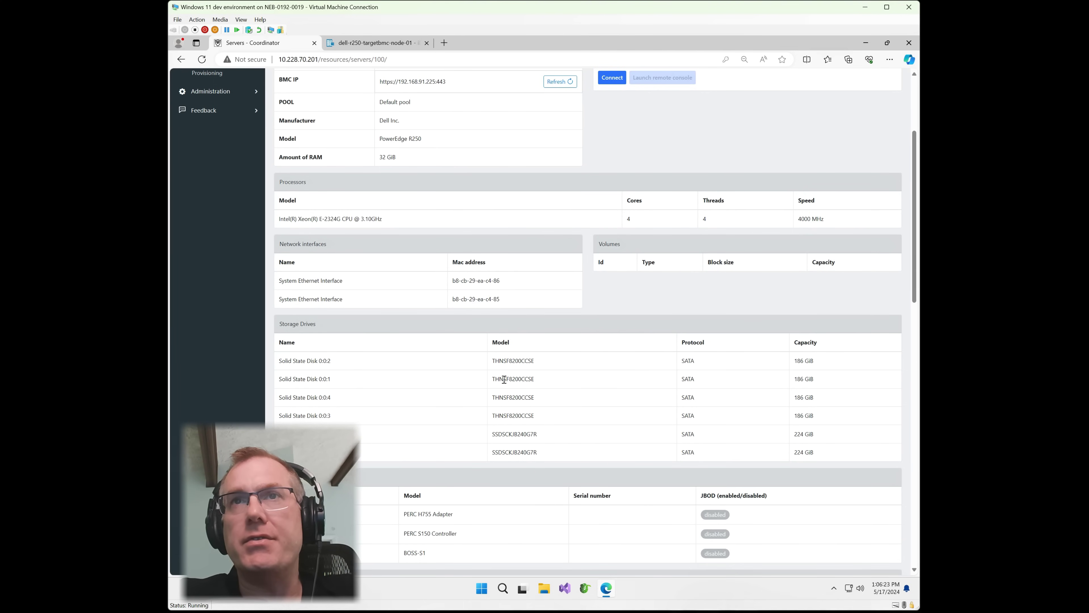
{"action": "scroll", "coordinate": [595, 396], "scroll_direction": "down", "scroll_amount": 2}
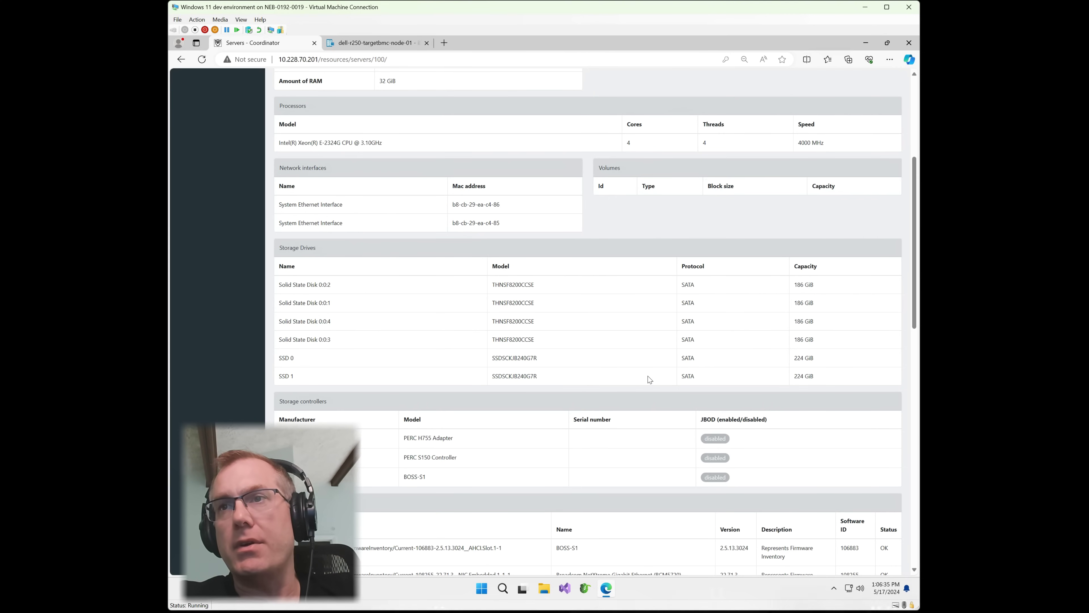
{"action": "scroll", "coordinate": [637, 390], "scroll_direction": "up", "scroll_amount": 2}
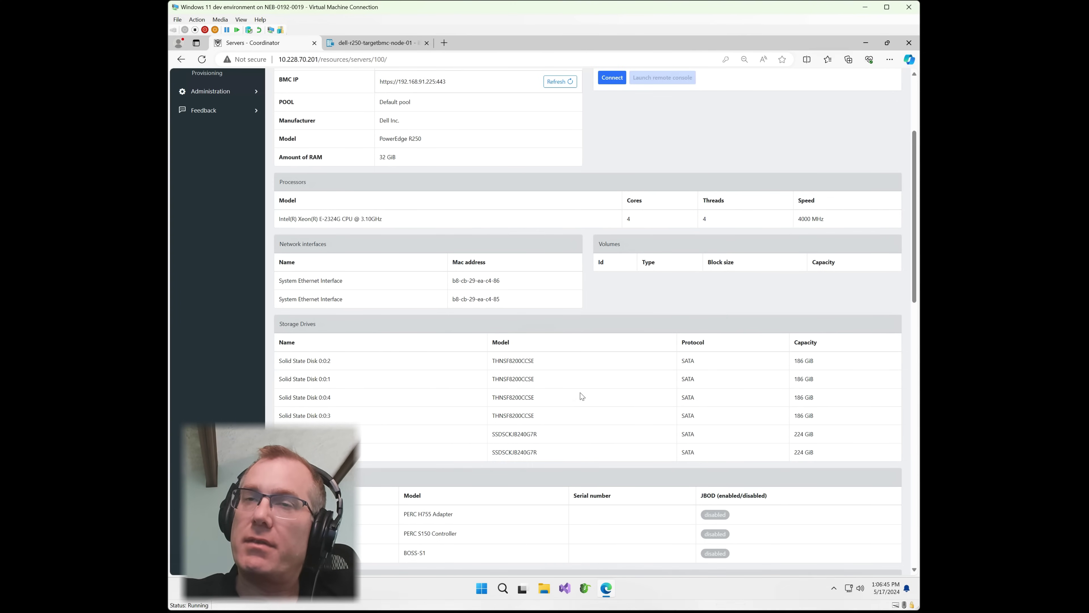
{"action": "scroll", "coordinate": [579, 408], "scroll_direction": "down", "scroll_amount": 3}
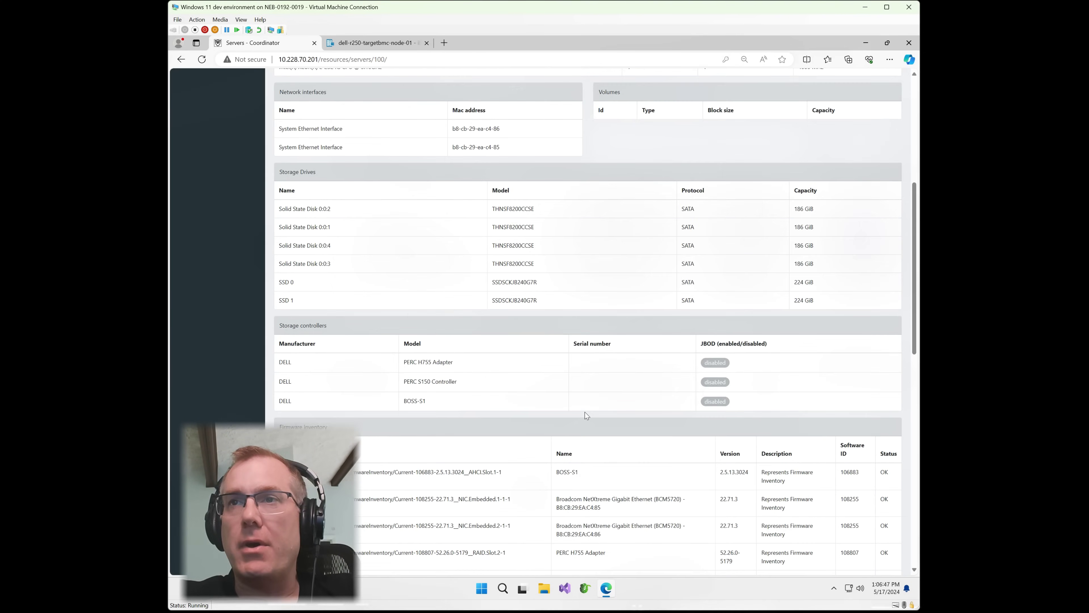
{"action": "scroll", "coordinate": [587, 416], "scroll_direction": "up", "scroll_amount": 6}
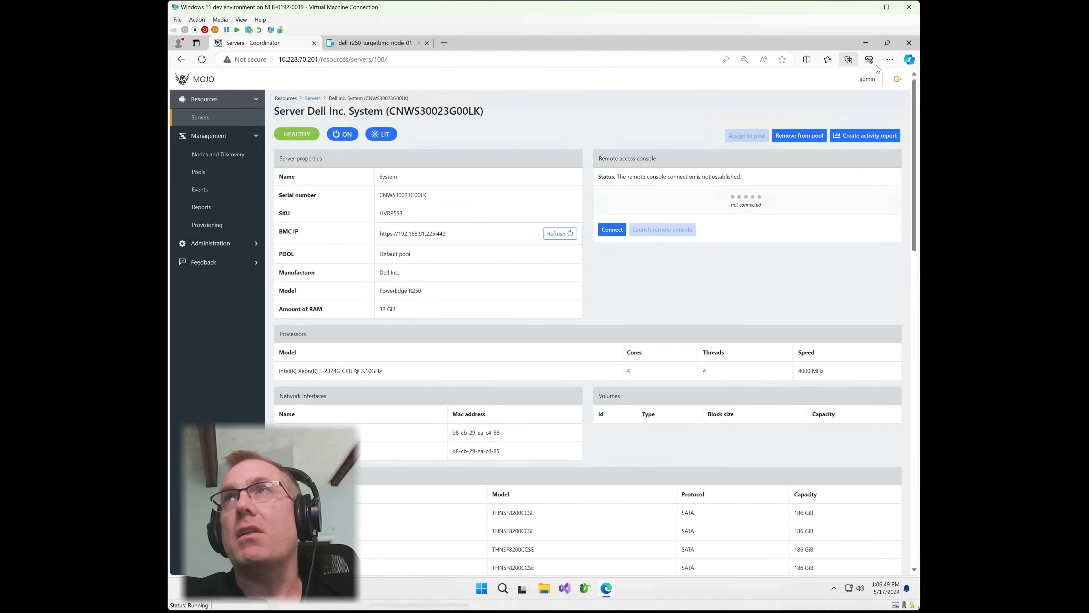
Log out and sign back in with the other saved account.
{"action": "left_click", "coordinate": [899, 82]}
{"action": "left_click", "coordinate": [480, 268]}
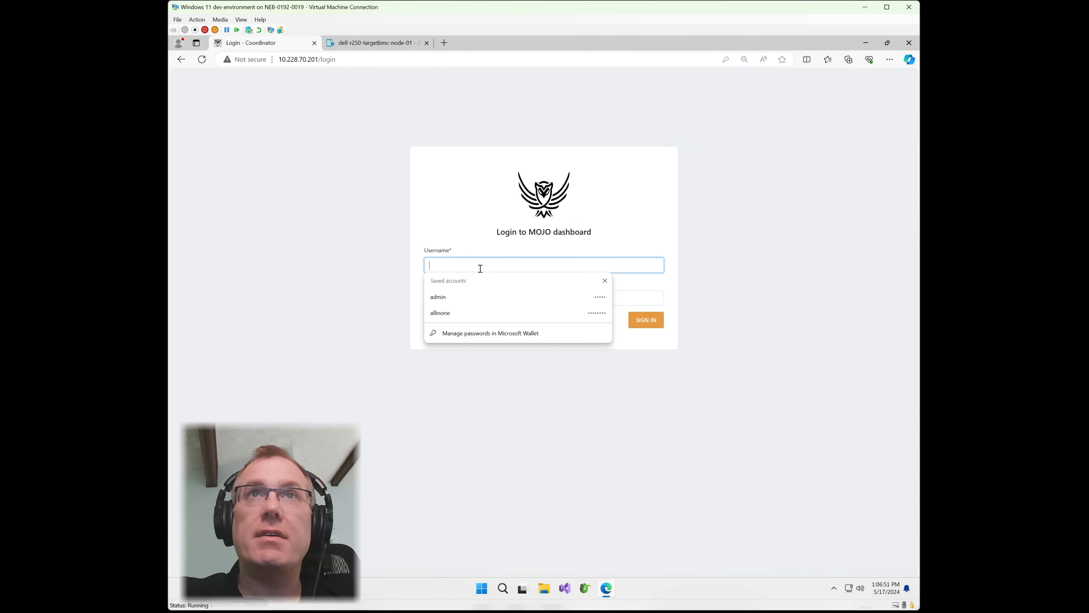
{"action": "left_click", "coordinate": [476, 313]}
{"action": "left_click", "coordinate": [645, 320]}
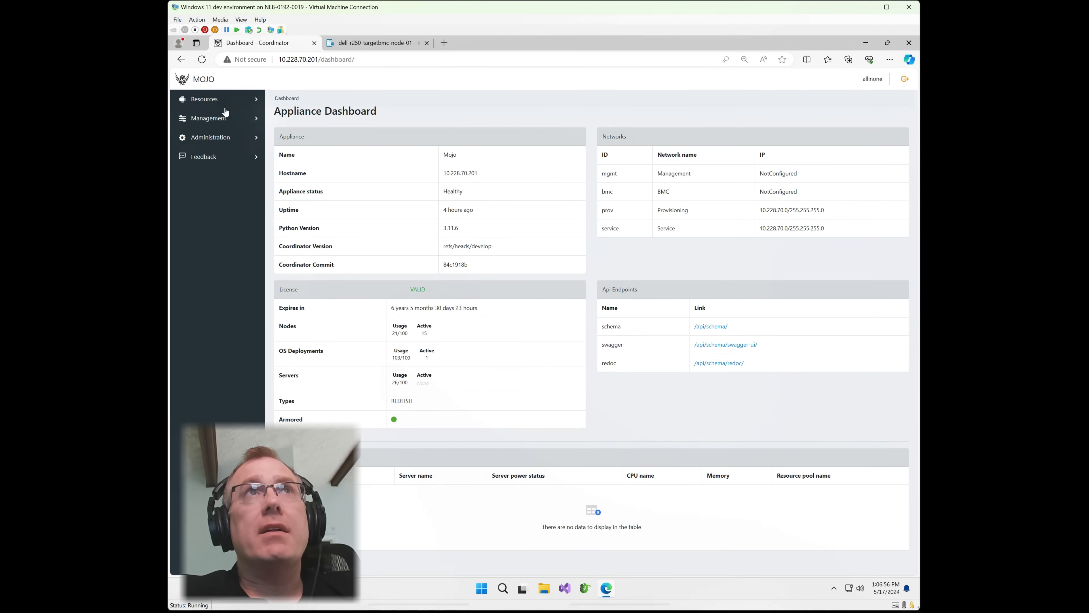
Open the Dell R250 (CNWS30023G00LK) detail page from Resources > Servers and review its drives.
{"action": "left_click", "coordinate": [212, 100]}
{"action": "left_click", "coordinate": [206, 135]}
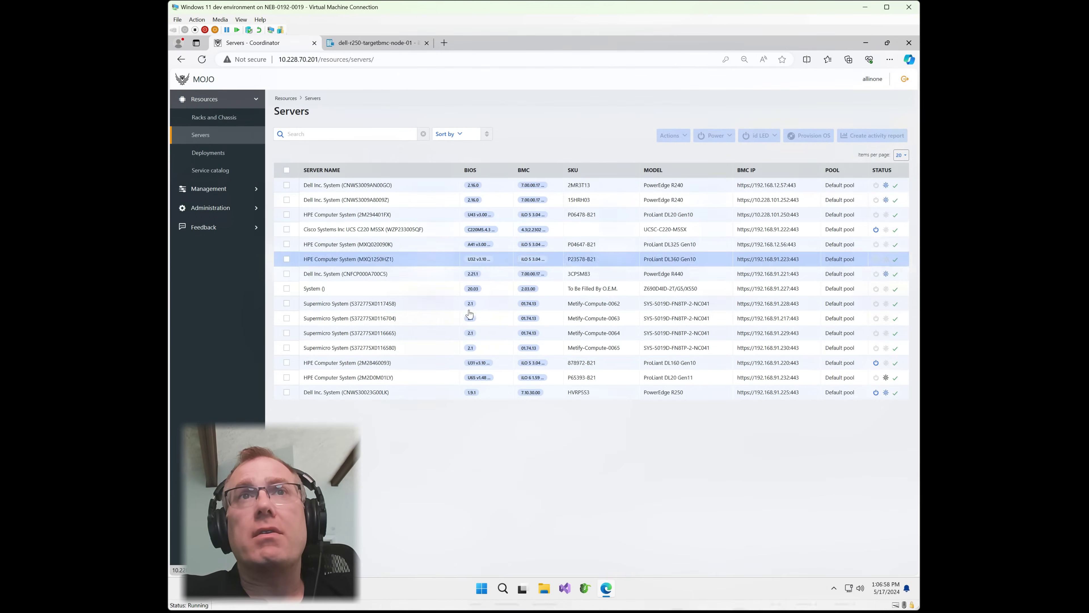
{"action": "left_click", "coordinate": [396, 397]}
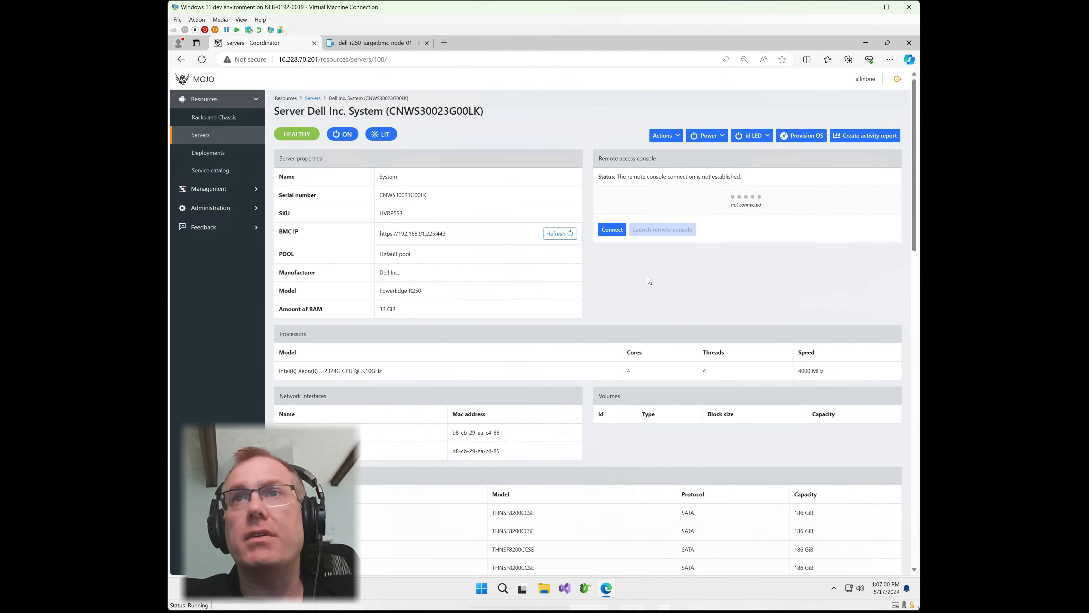
{"action": "scroll", "coordinate": [601, 360], "scroll_direction": "down", "scroll_amount": 5}
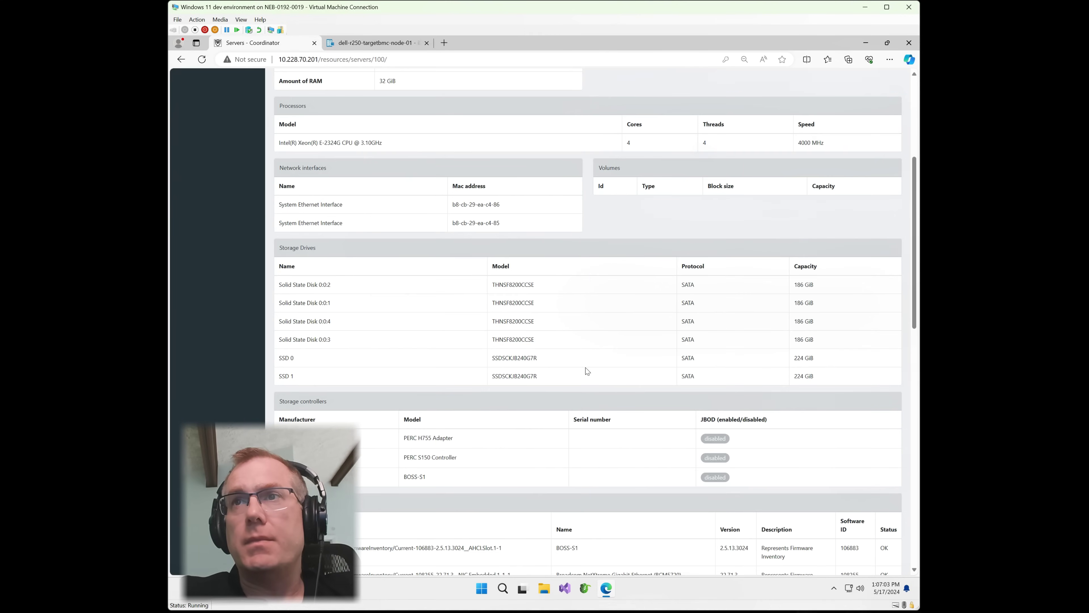
{"action": "scroll", "coordinate": [681, 386], "scroll_direction": "up", "scroll_amount": 5}
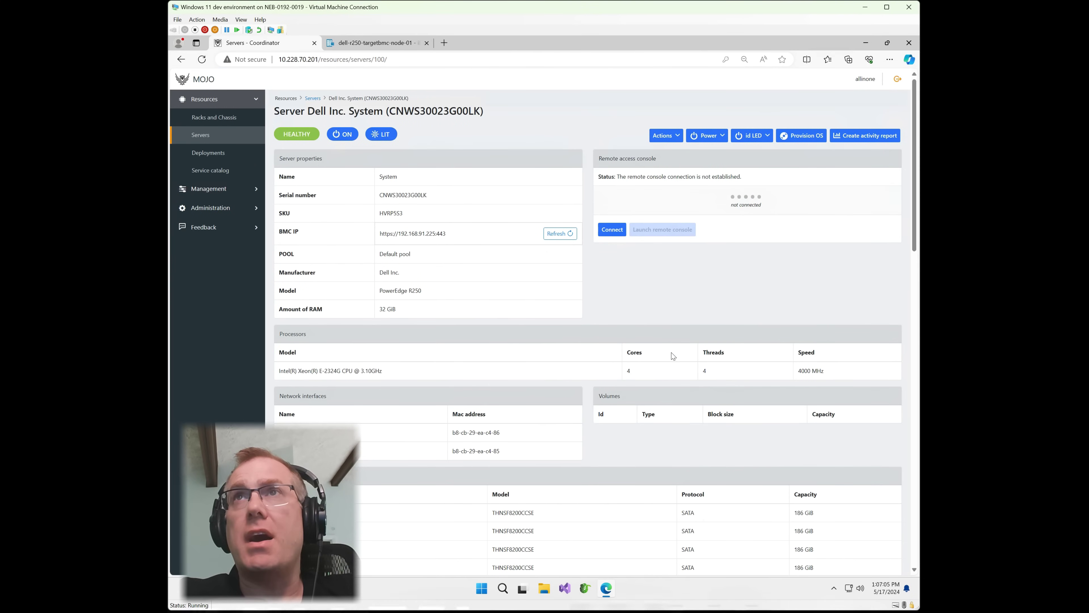
In virtual volume settings, choose the PERC H755 Adapter, SSDs 0:0:1-0:0:4 and RAID 5.
{"action": "left_click", "coordinate": [667, 137]}
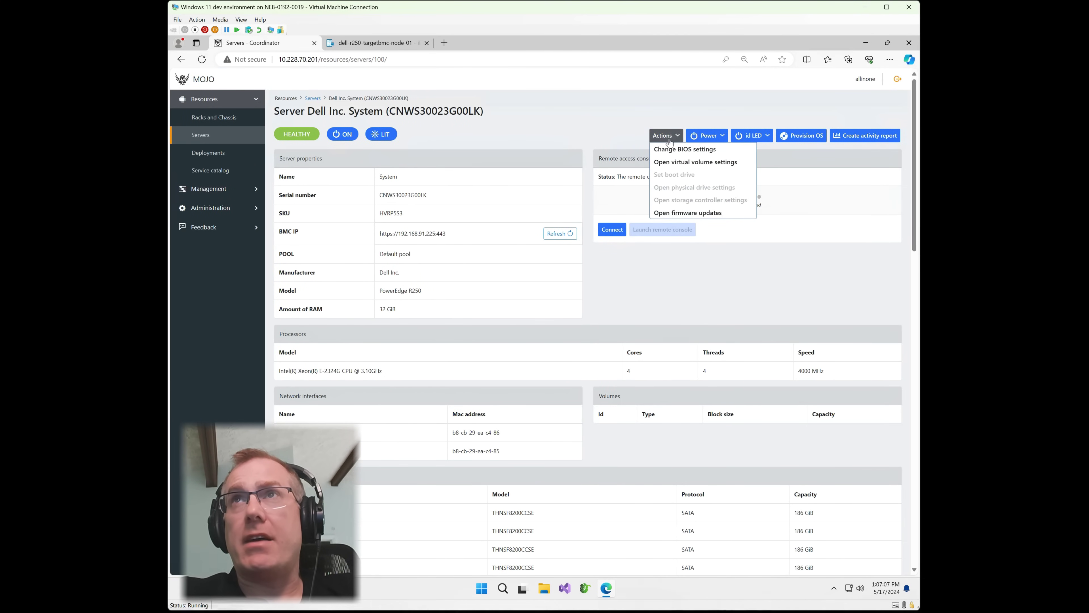
{"action": "left_click", "coordinate": [673, 163]}
{"action": "left_click", "coordinate": [443, 124]}
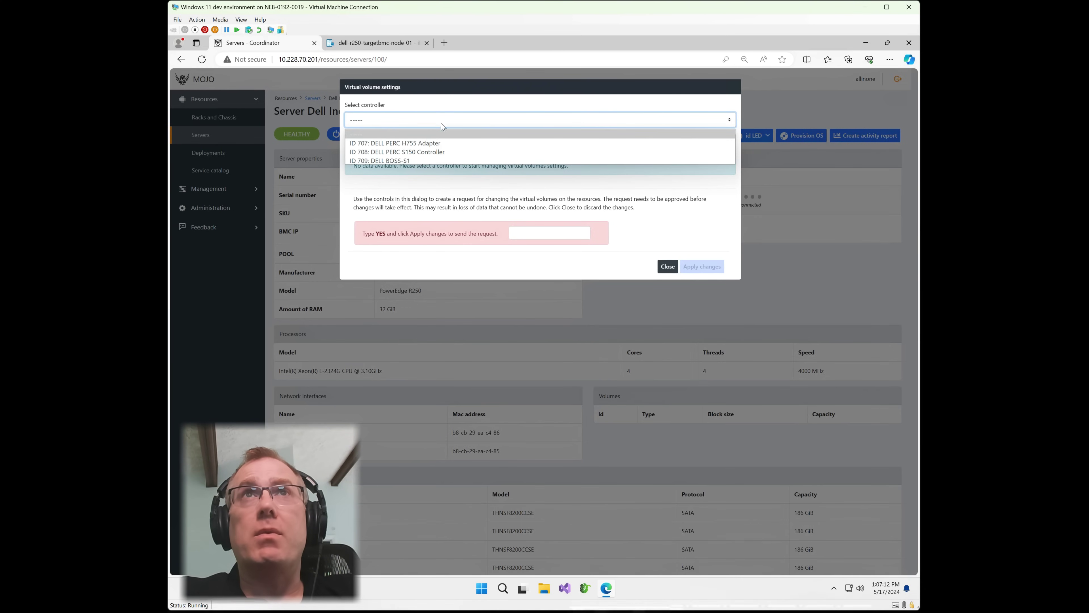
{"action": "left_click", "coordinate": [408, 144]}
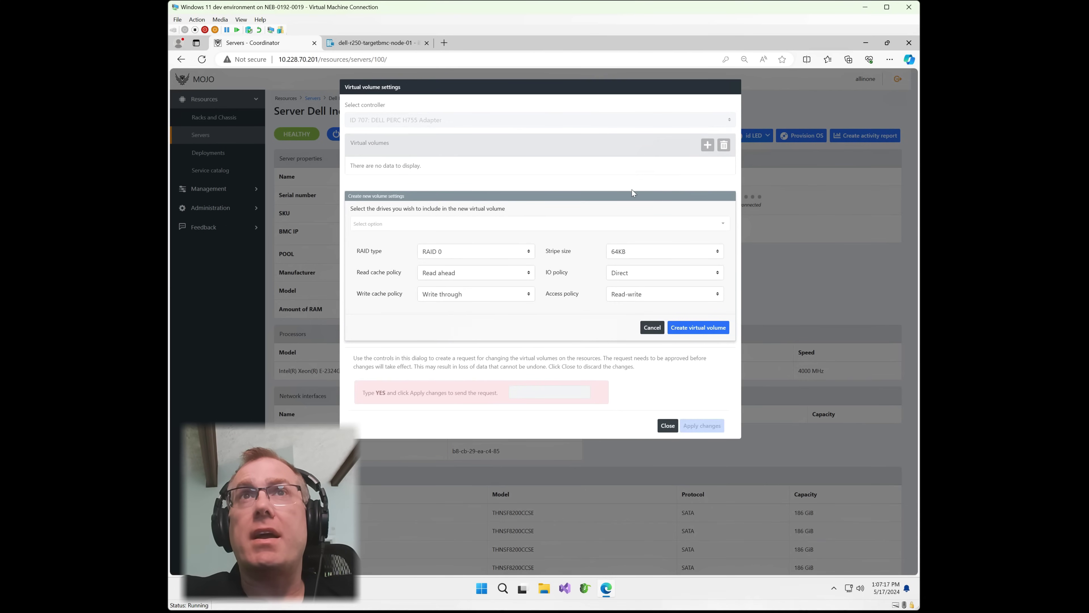
{"action": "left_click", "coordinate": [632, 222]}
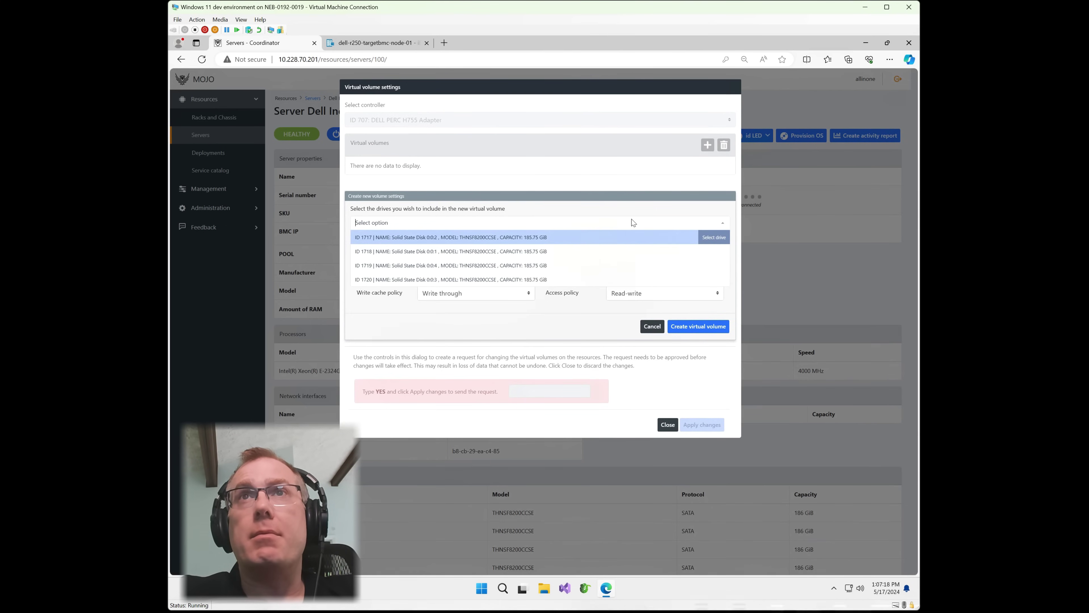
{"action": "left_click", "coordinate": [710, 237]}
{"action": "left_click", "coordinate": [715, 261]}
{"action": "left_click", "coordinate": [713, 287]}
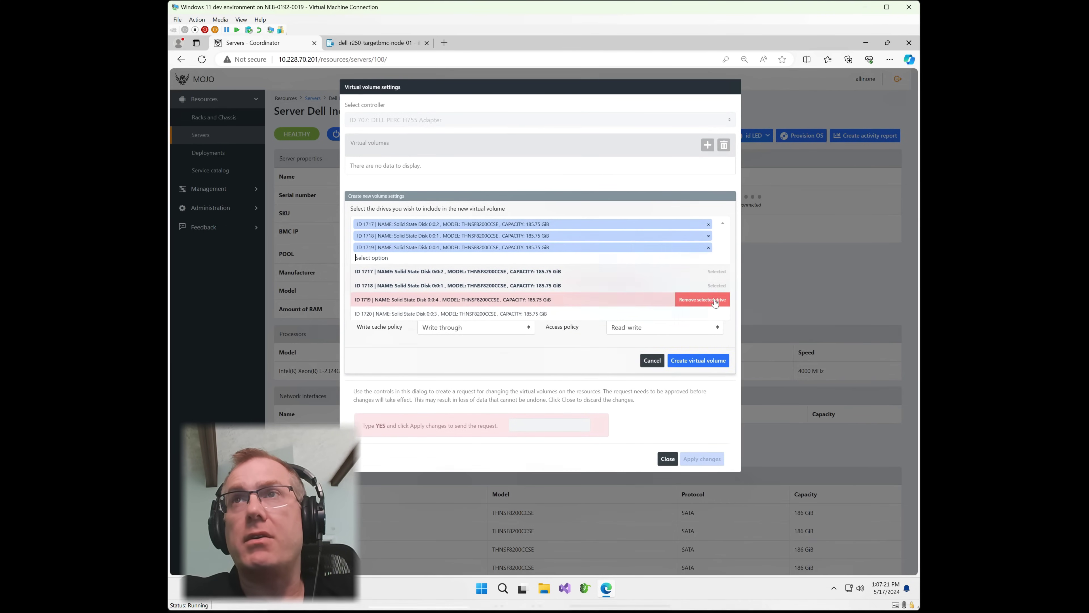
{"action": "left_click", "coordinate": [714, 314]}
{"action": "left_click", "coordinate": [455, 286]}
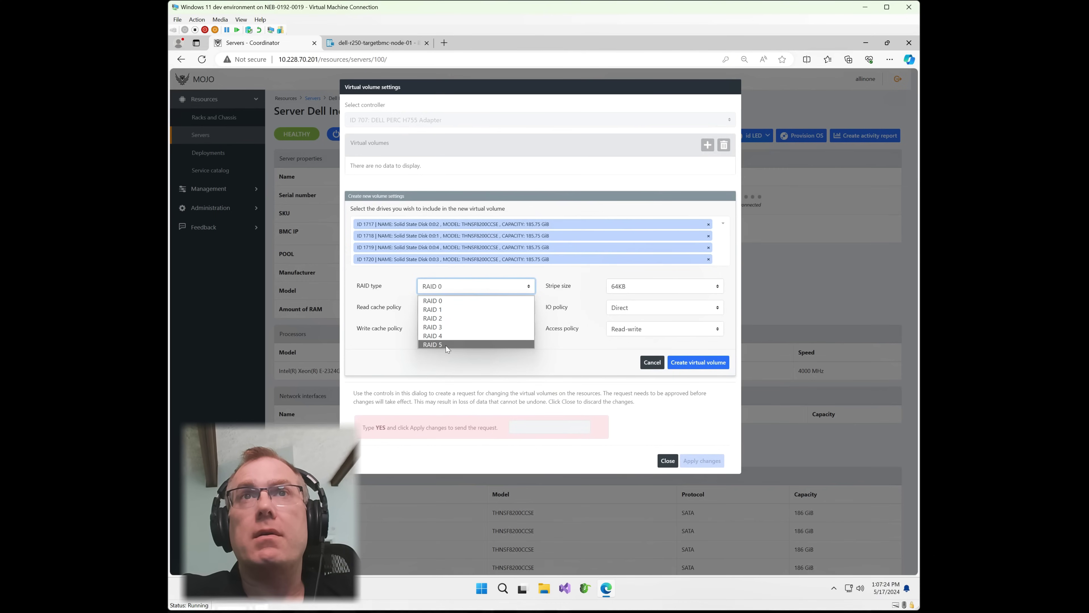
{"action": "left_click", "coordinate": [447, 332]}
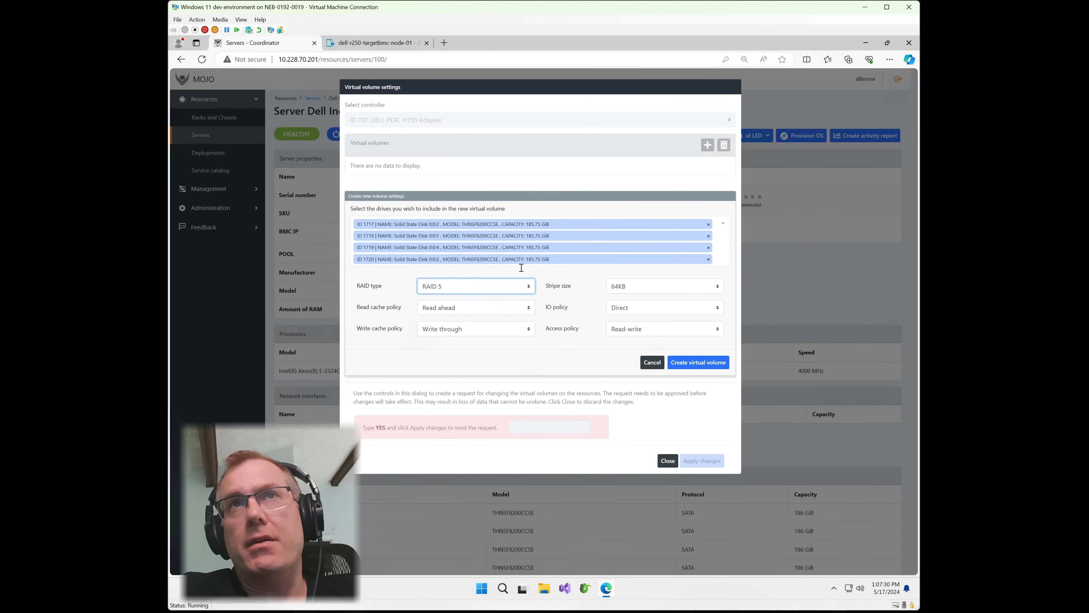
Create the RAID 5 virtual volume, confirm with YES, and send the storage request.
{"action": "left_click", "coordinate": [698, 363]}
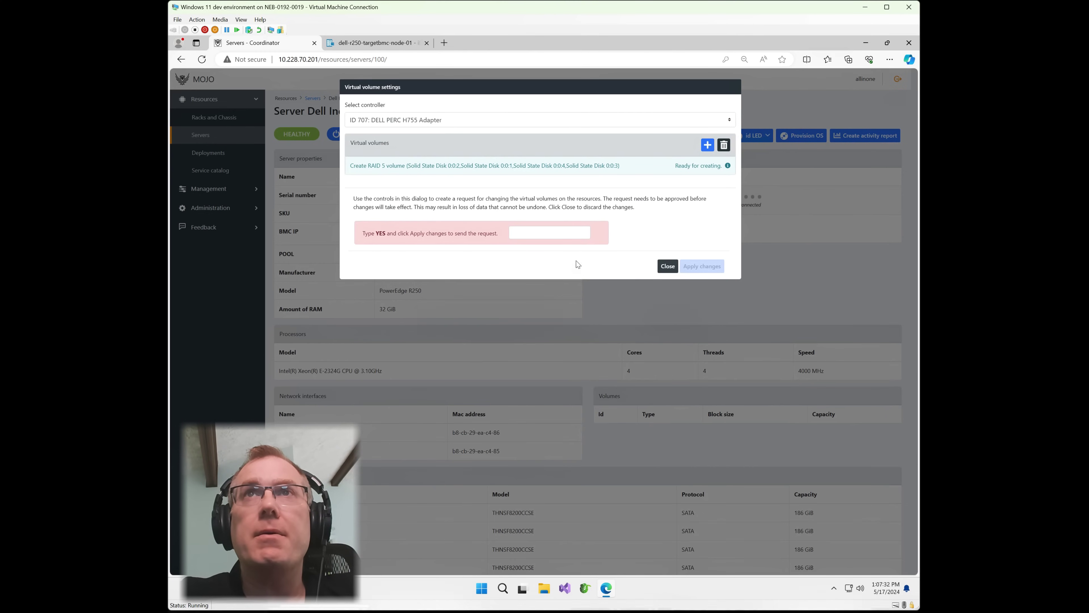
{"action": "left_click", "coordinate": [575, 238]}
{"action": "type", "text": "YES"}
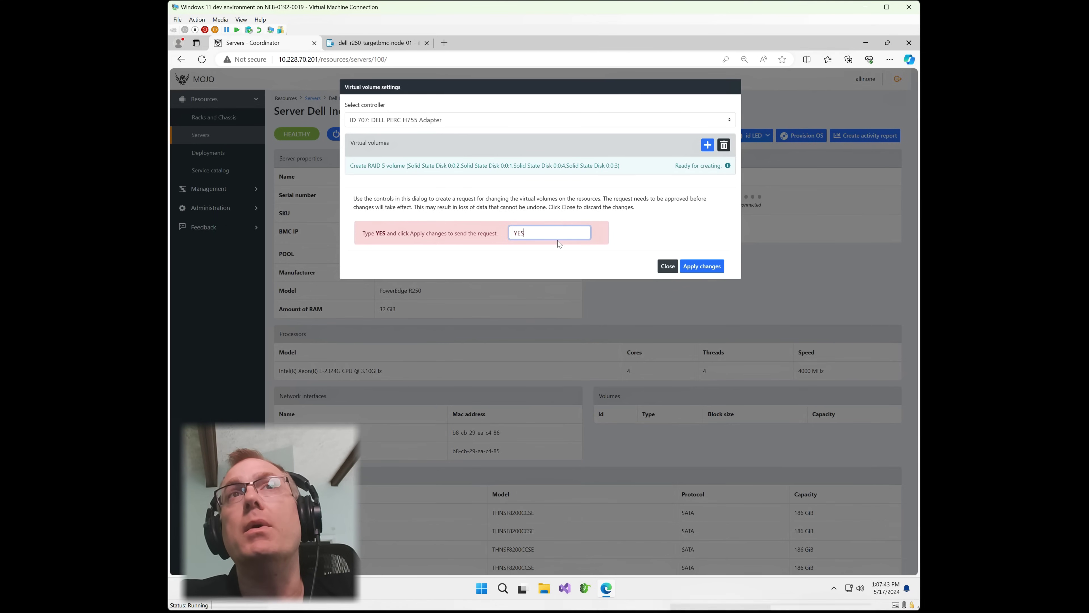
{"action": "left_click", "coordinate": [698, 267]}
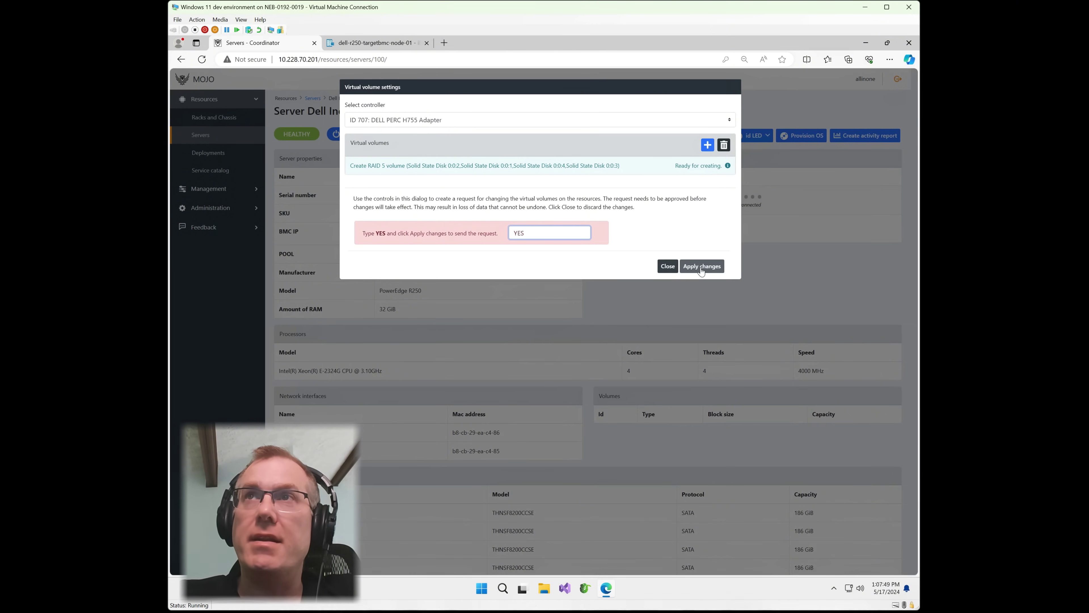
{"action": "left_click", "coordinate": [702, 266]}
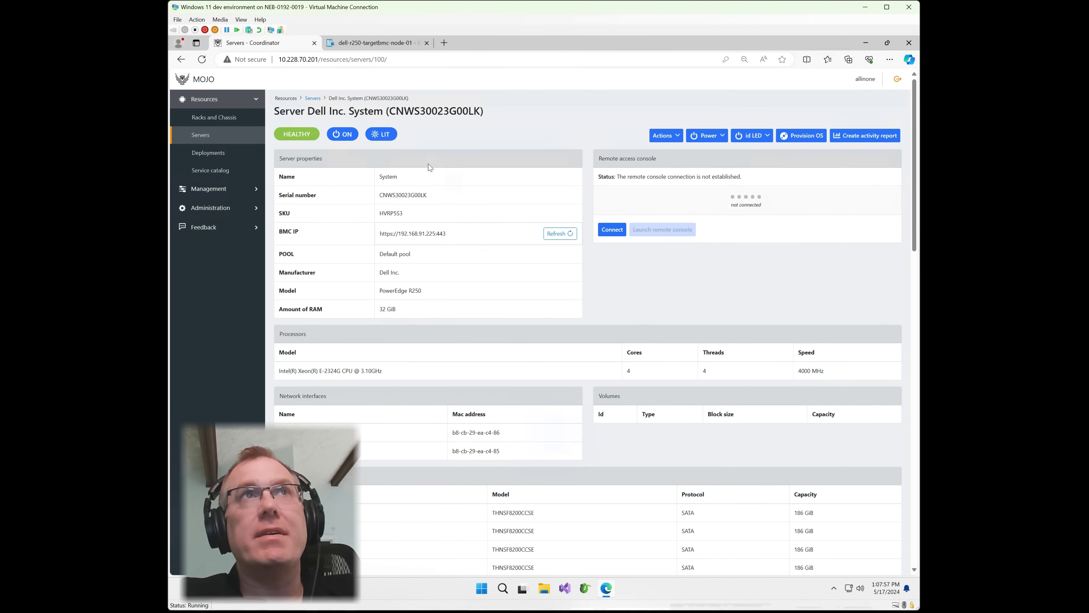
Open the pending Storage Management request from Management > Requests.
{"action": "left_click", "coordinate": [208, 189]}
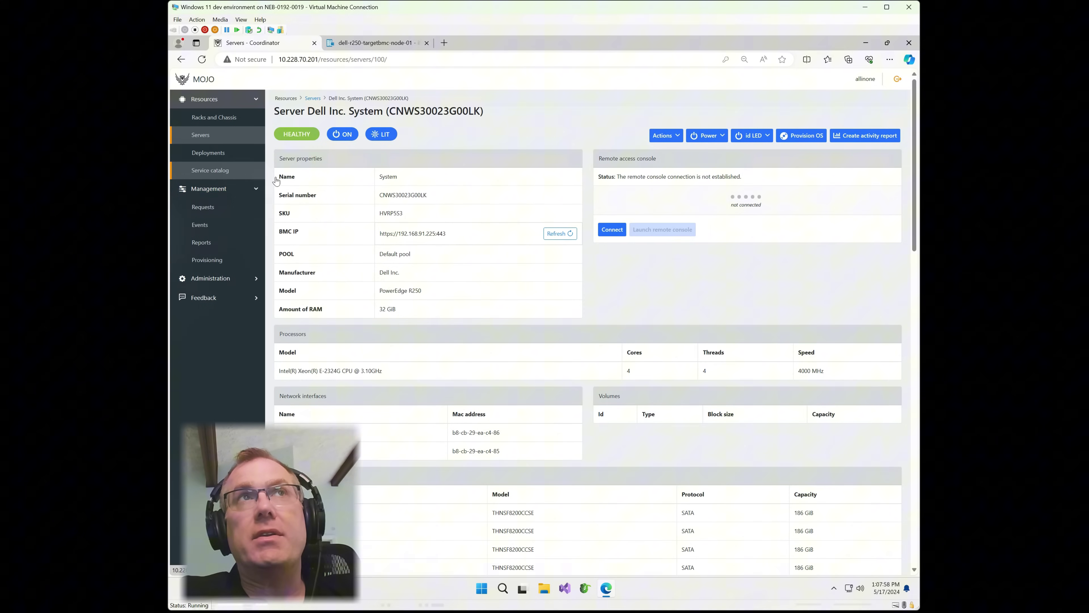
{"action": "left_click", "coordinate": [217, 211]}
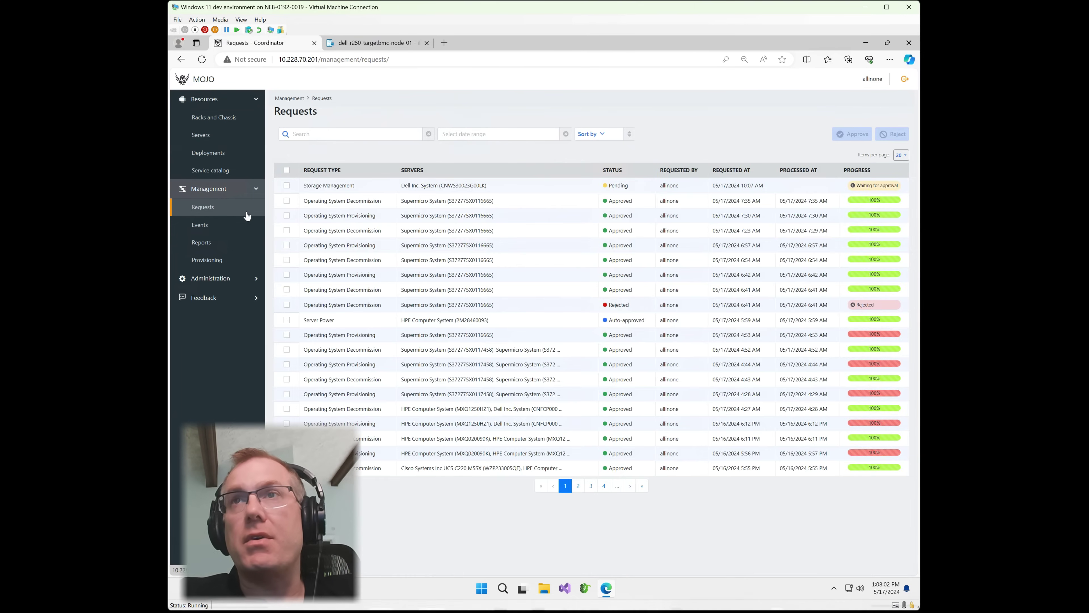
{"action": "left_click", "coordinate": [550, 189]}
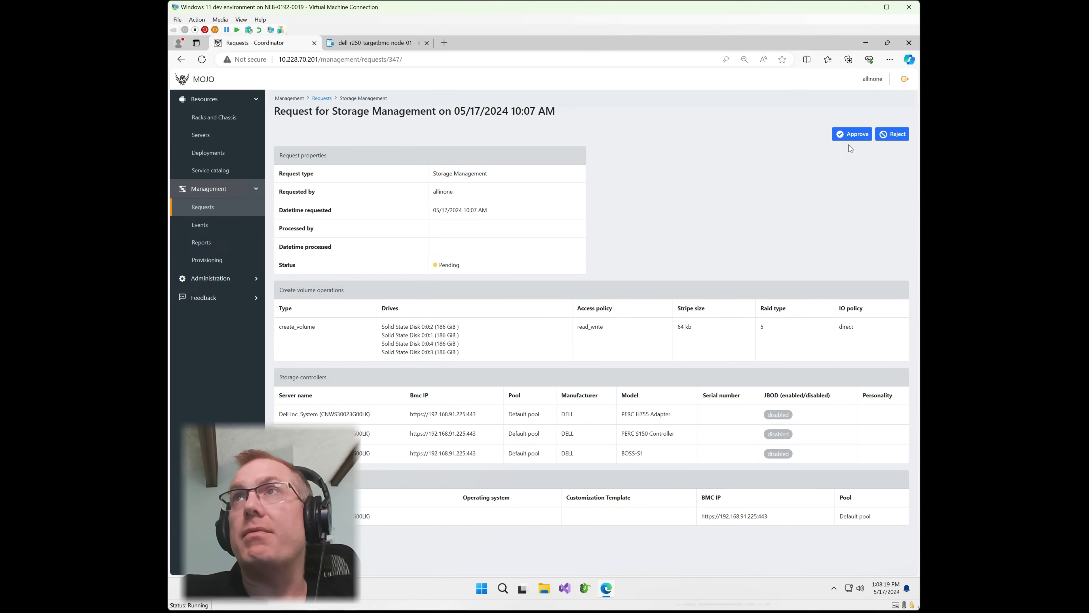
Approve the Storage Management request.
{"action": "left_click", "coordinate": [850, 134]}
{"action": "left_click", "coordinate": [664, 161]}
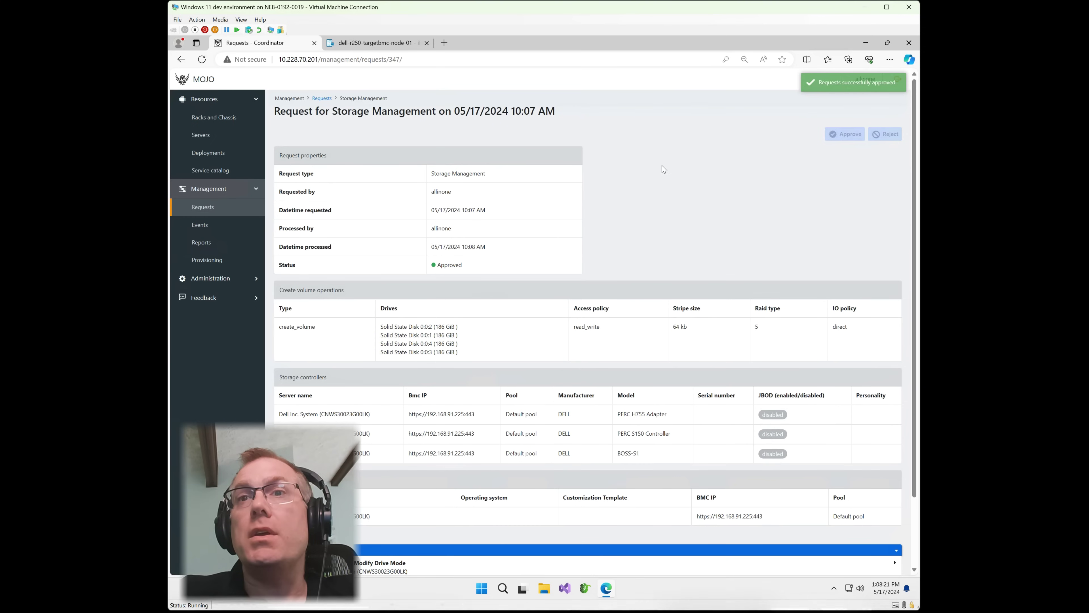
{"action": "scroll", "coordinate": [661, 213], "scroll_direction": "down", "scroll_amount": 2}
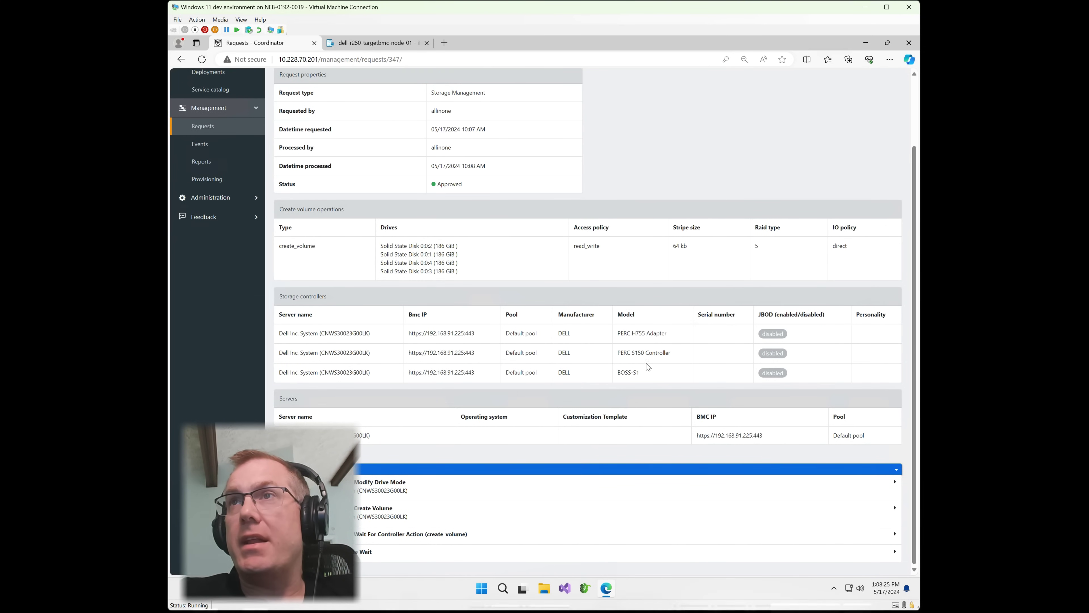
Review the Modify Drive Mode and Create Volume workflow logs, then go to the server's iDRAC login page.
{"action": "left_click", "coordinate": [434, 497]}
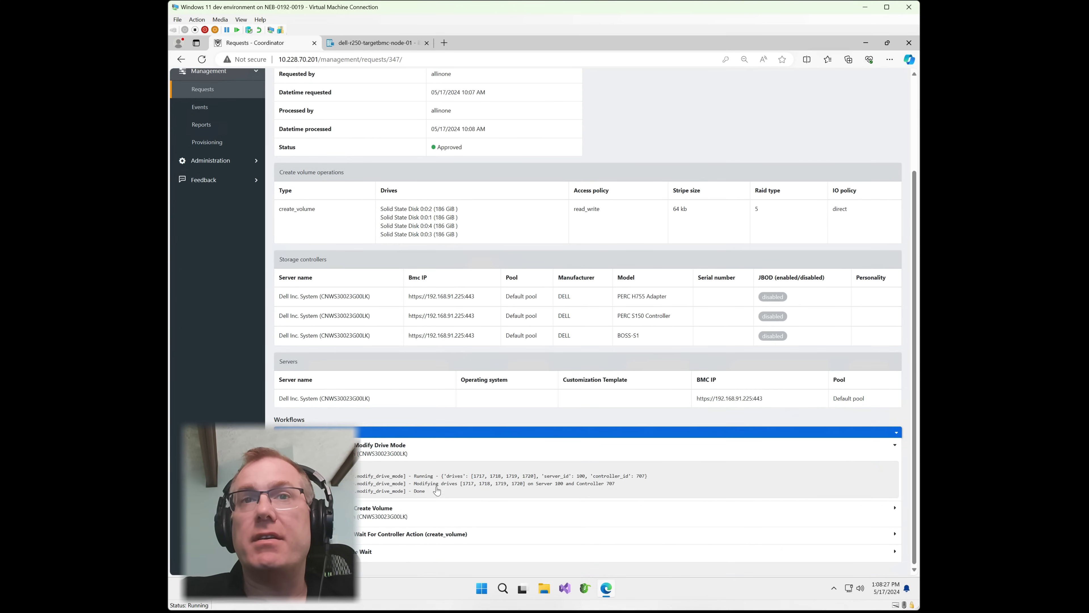
{"action": "left_click", "coordinate": [435, 522]}
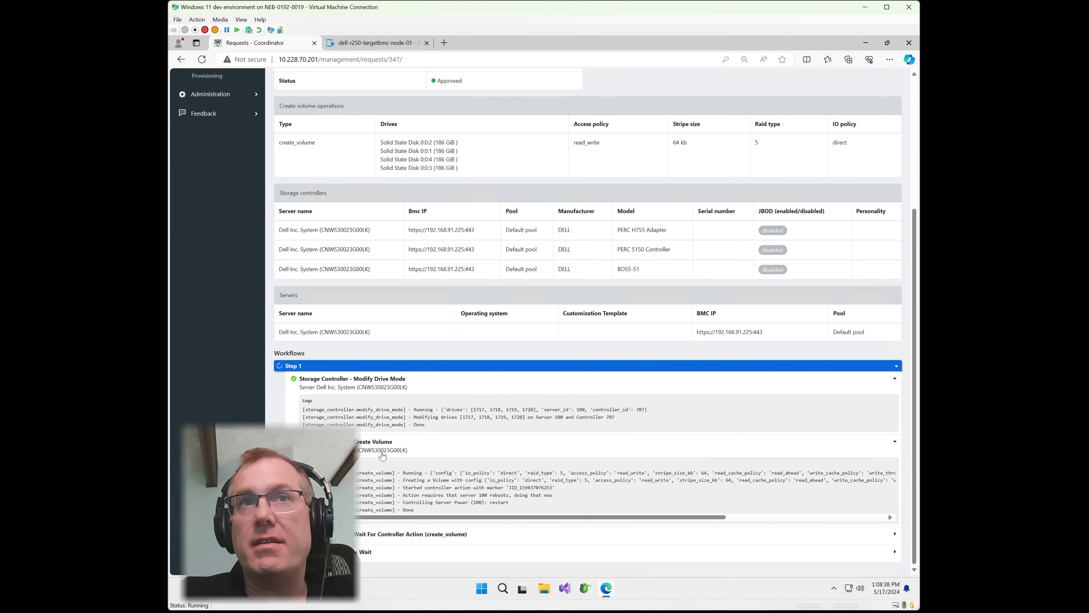
{"action": "scroll", "coordinate": [437, 486], "scroll_direction": "down", "scroll_amount": 3}
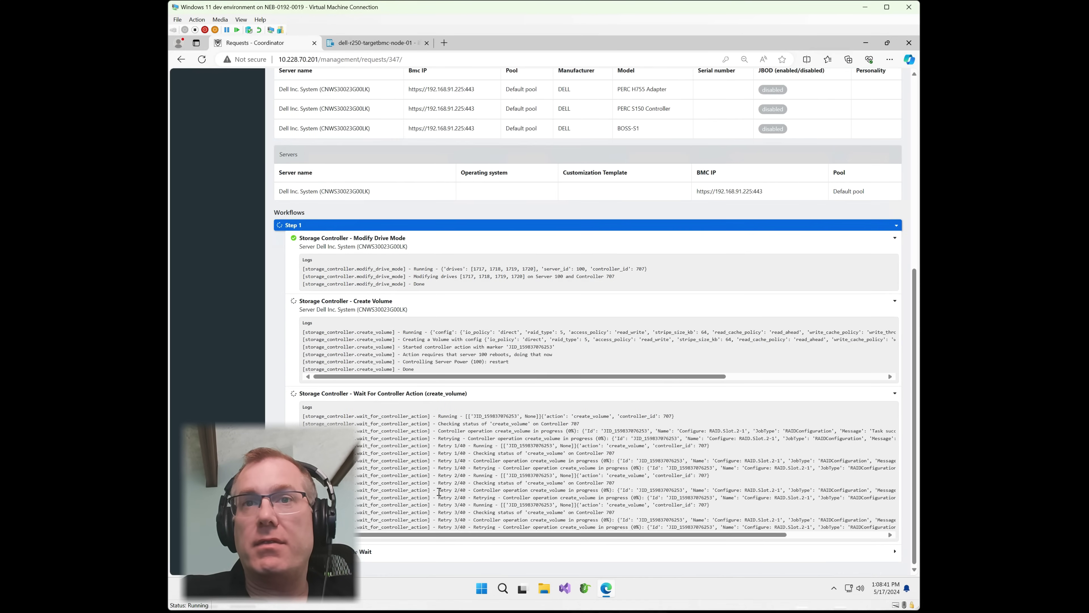
{"action": "scroll", "coordinate": [441, 514], "scroll_direction": "down", "scroll_amount": 1}
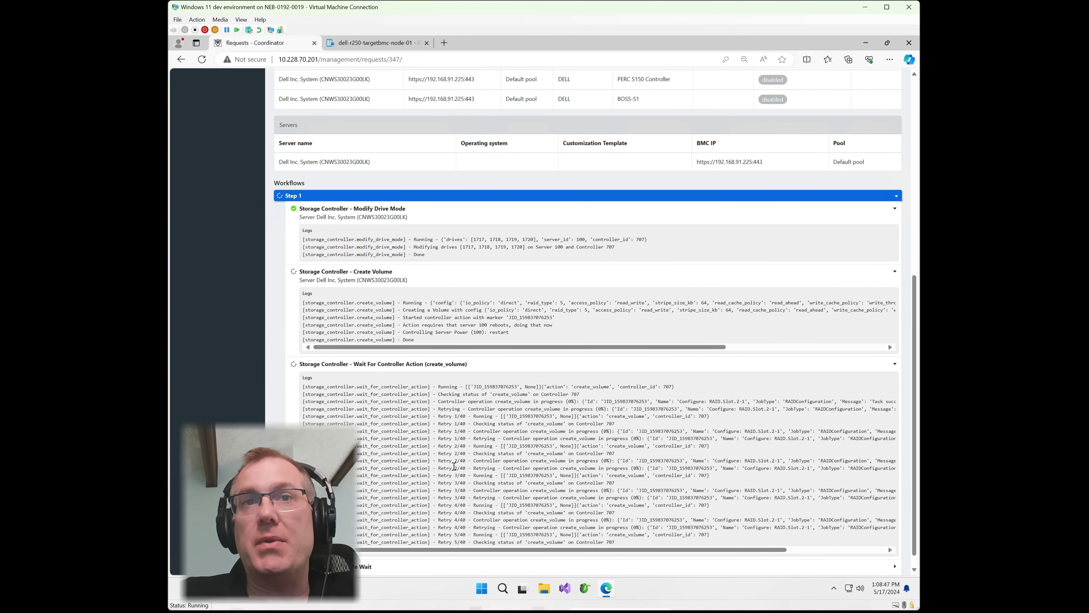
{"action": "scroll", "coordinate": [494, 484], "scroll_direction": "up", "scroll_amount": 8}
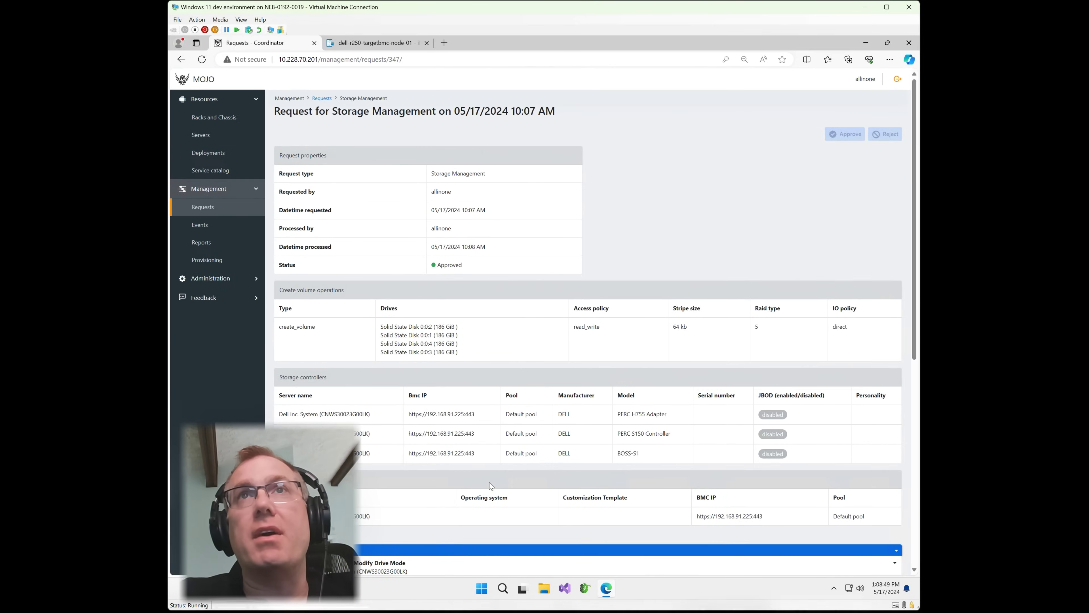
{"action": "left_click", "coordinate": [393, 43]}
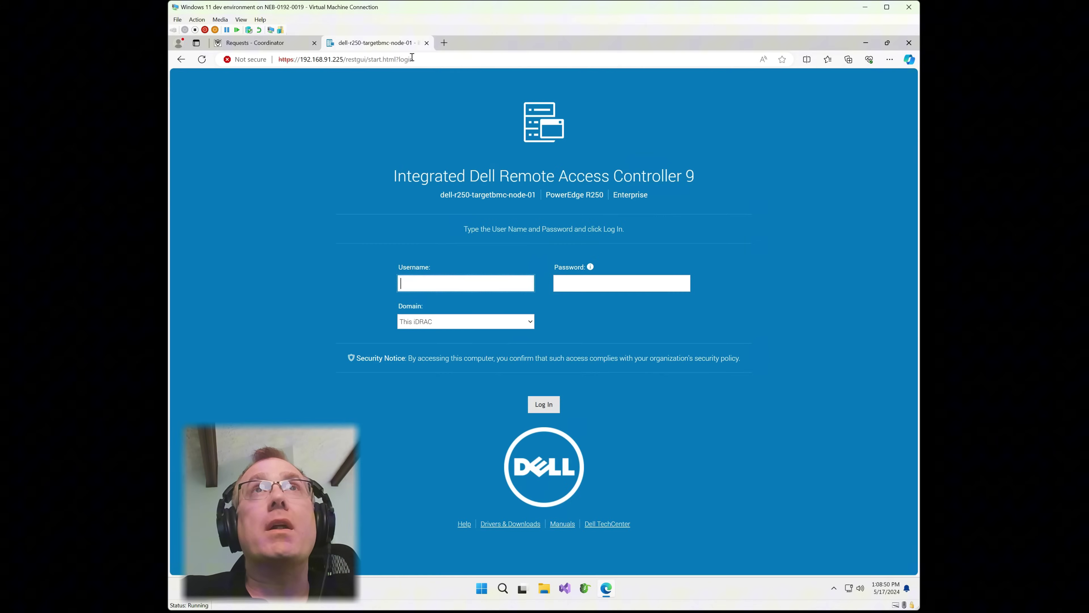
Log in to the Dell iDRAC9 web console with the iDRAC username and password.
{"action": "left_click", "coordinate": [442, 287]}
{"action": "type", "text": "root"}
{"action": "key", "text": "Tab"}
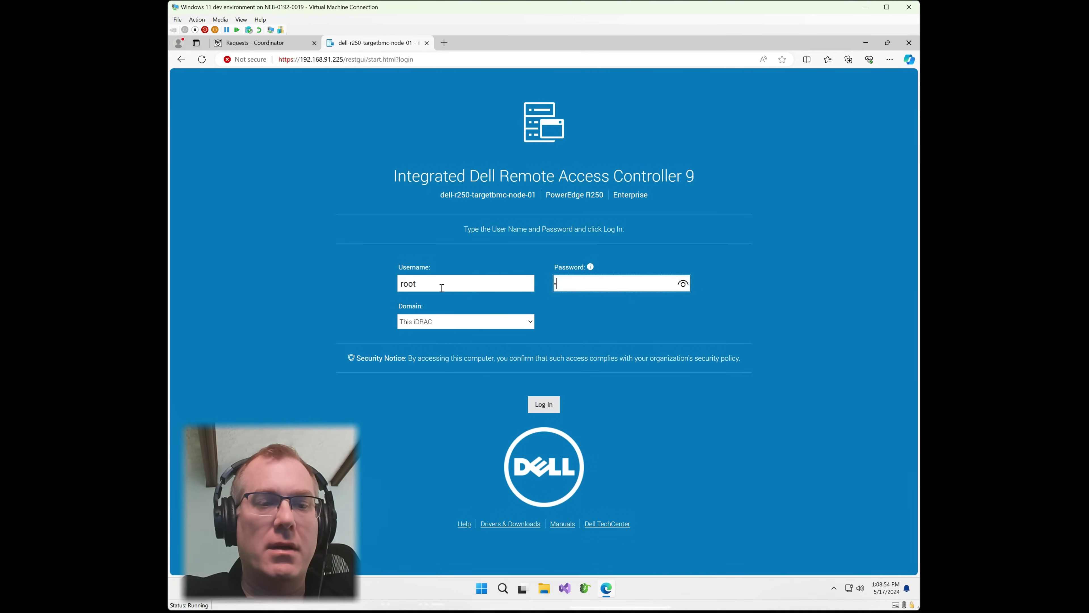
{"action": "key", "text": "Return"}
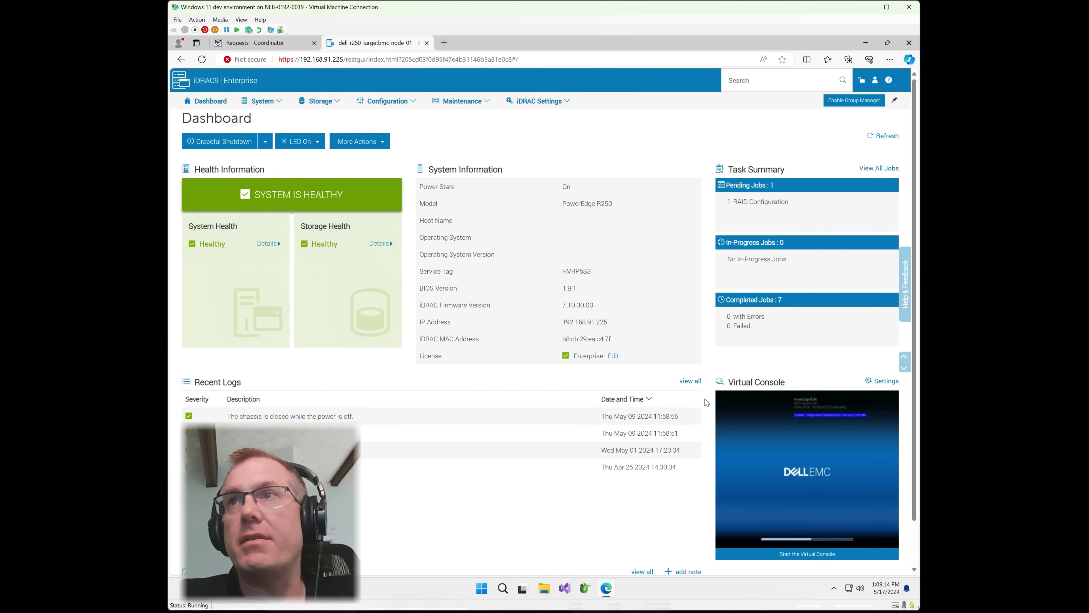
Open the R250's virtual console, then minimize it to get back to the iDRAC9 dashboard.
{"action": "left_click", "coordinate": [813, 467]}
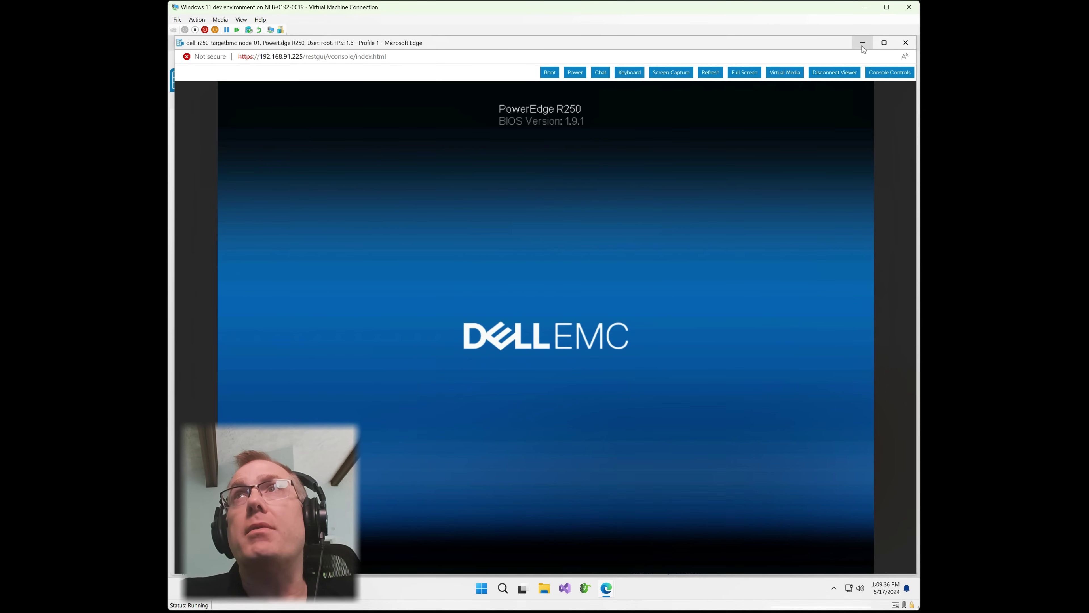
{"action": "left_click", "coordinate": [862, 44]}
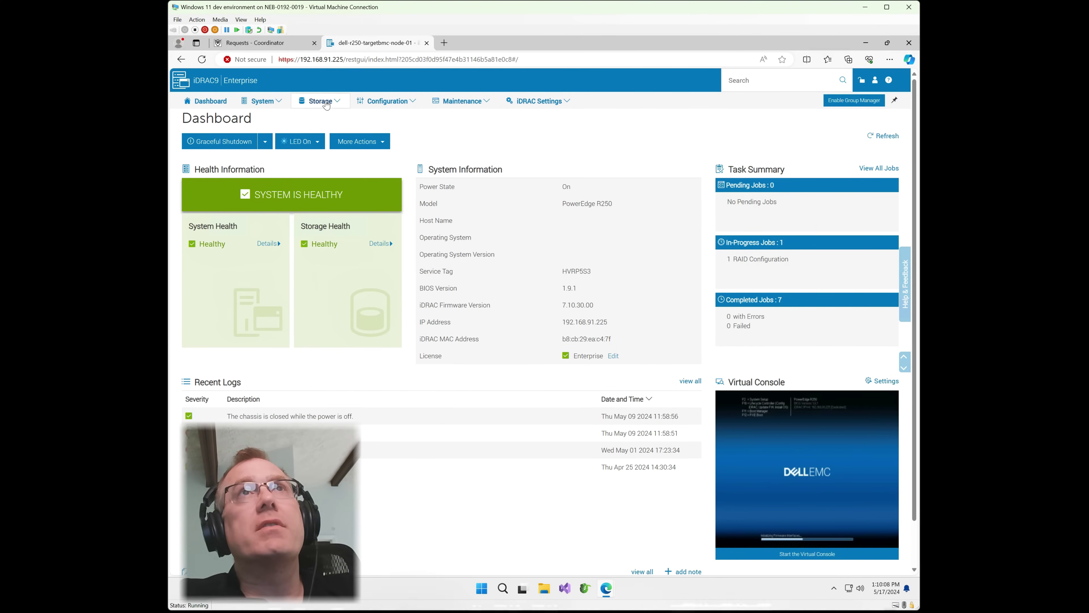
Open iDRAC's Storage overview and check the MOJO request's latest workflow log entries.
{"action": "left_click", "coordinate": [326, 103]}
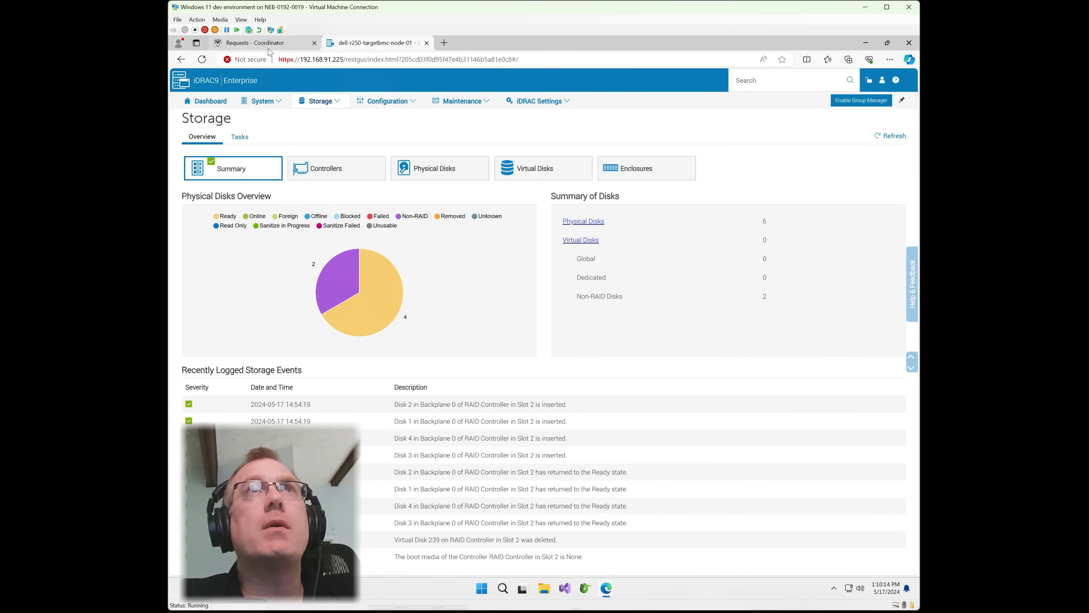
{"action": "left_click", "coordinate": [261, 43]}
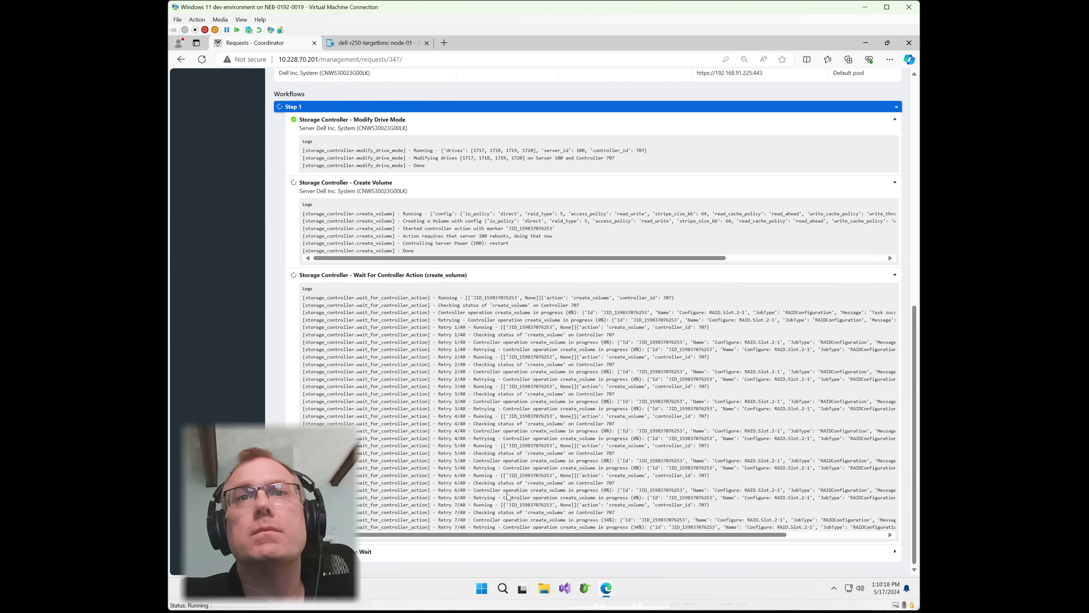
{"action": "key", "text": "Home"}
{"action": "left_click", "coordinate": [372, 42]}
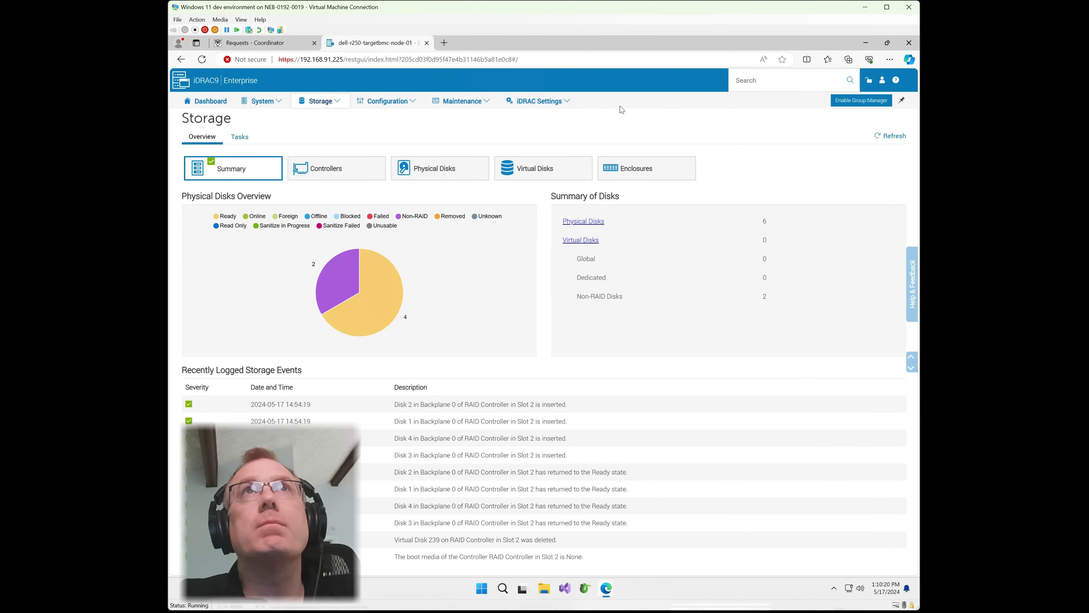
List iDRAC virtual disks to find VirtualDisk239, the online 557.25 GB RAID-5 SSD volume.
{"action": "left_click_drag", "start_coordinate": [208, 101], "coordinate": [221, 101]}
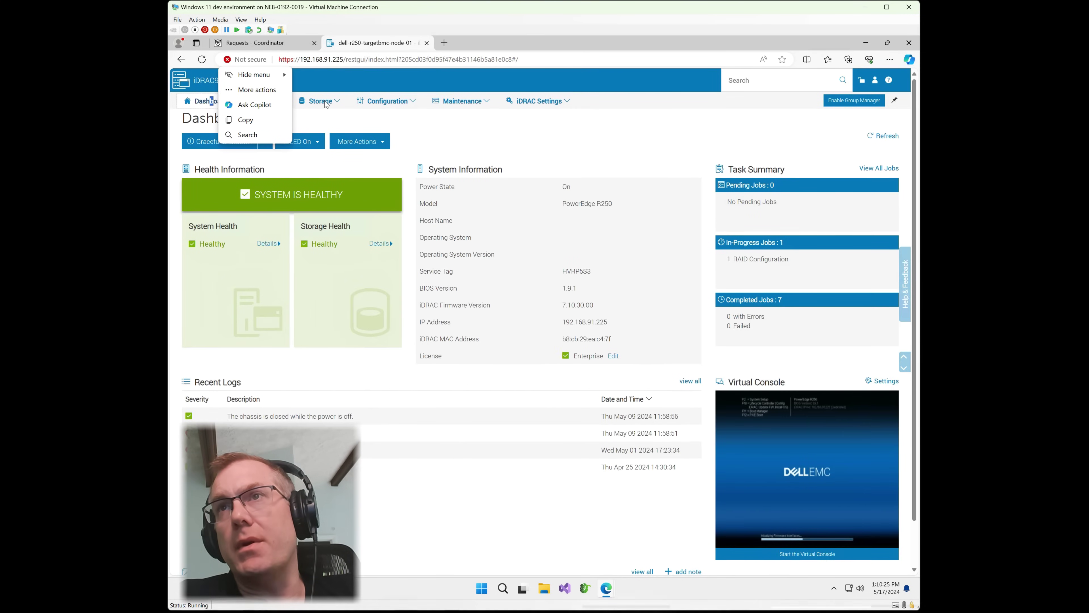
{"action": "left_click", "coordinate": [326, 102]}
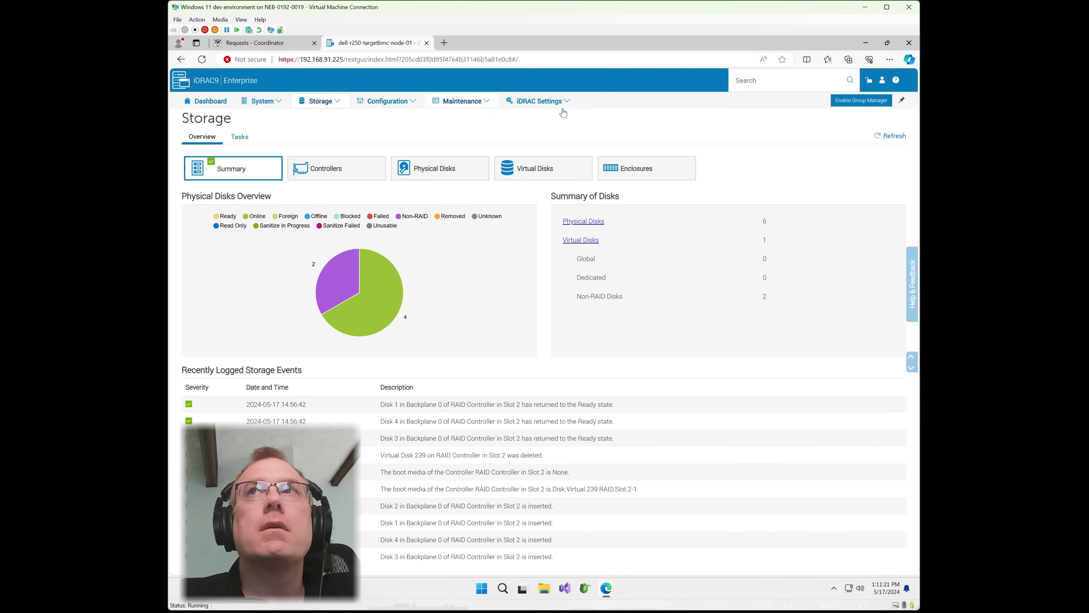
{"action": "left_click", "coordinate": [581, 240]}
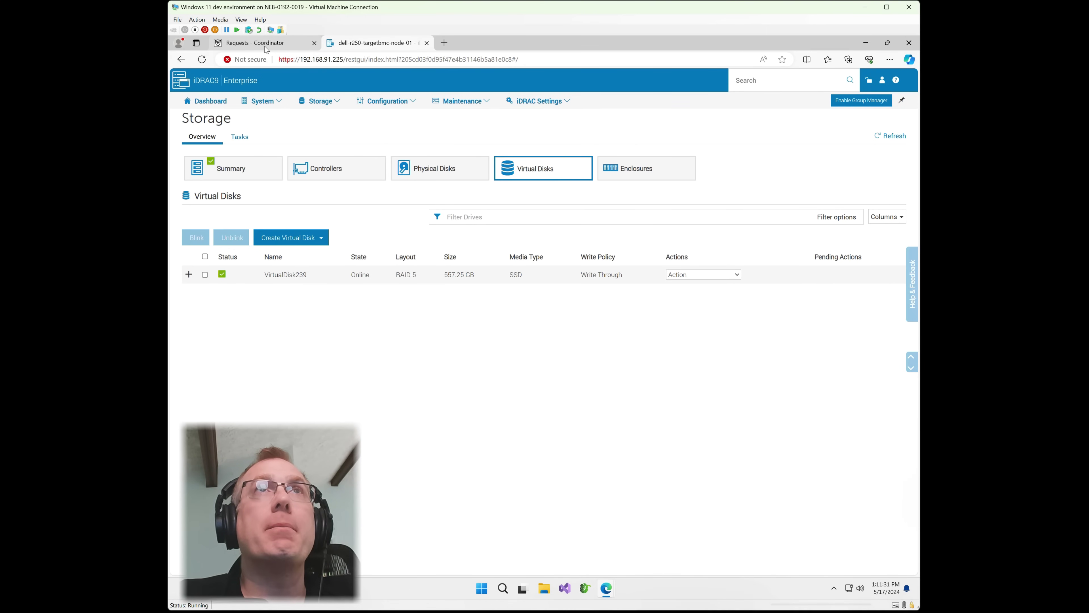
{"action": "key", "text": "ctrl+Tab"}
{"action": "scroll", "coordinate": [478, 307], "scroll_direction": "down", "scroll_amount": 10}
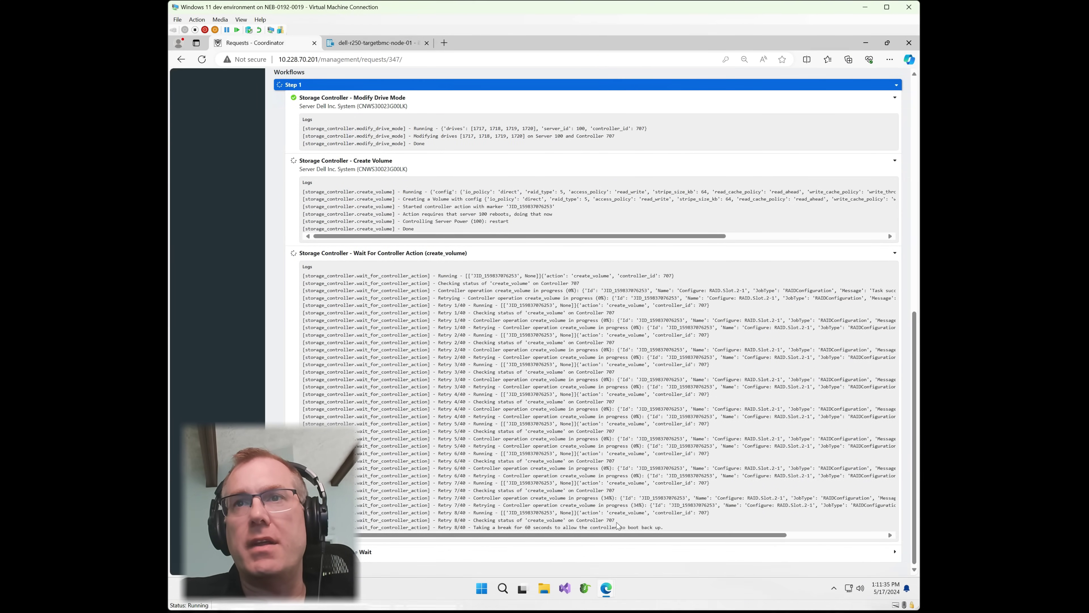
Reload the MOJO request and confirm create_volume succeeded and Refresh Node Wait reached 100%.
{"action": "left_click_drag", "start_coordinate": [615, 520], "coordinate": [476, 521]}
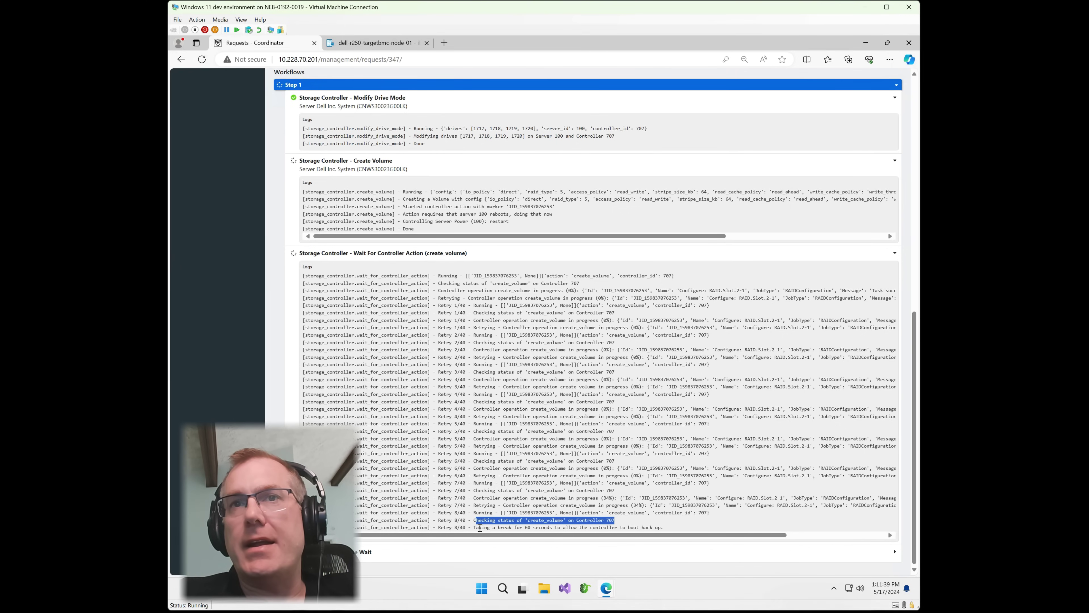
{"action": "left_click", "coordinate": [563, 524]}
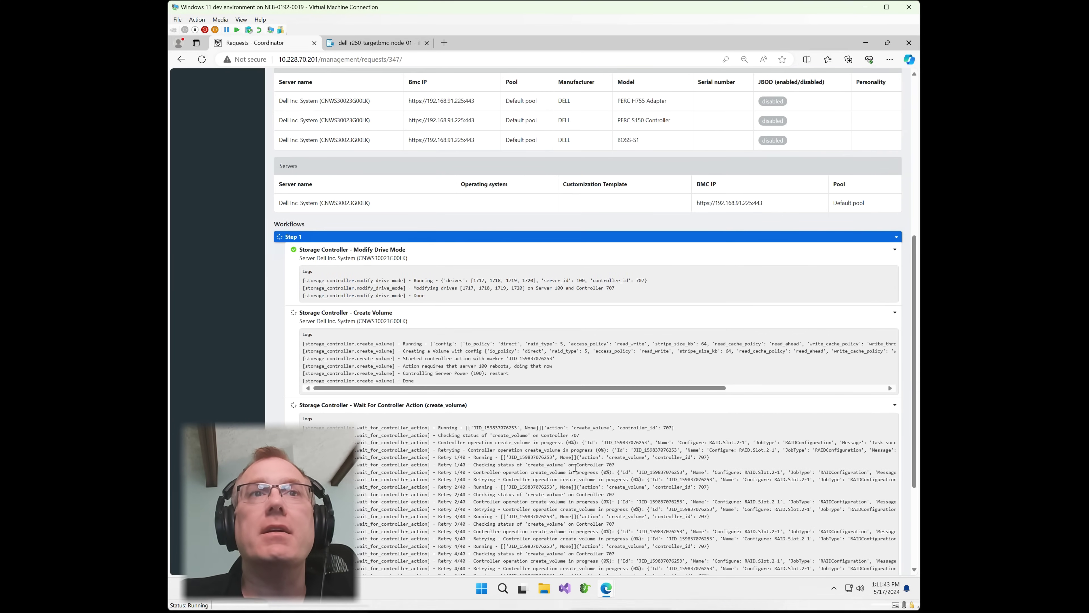
{"action": "scroll", "coordinate": [570, 470], "scroll_direction": "up", "scroll_amount": 8}
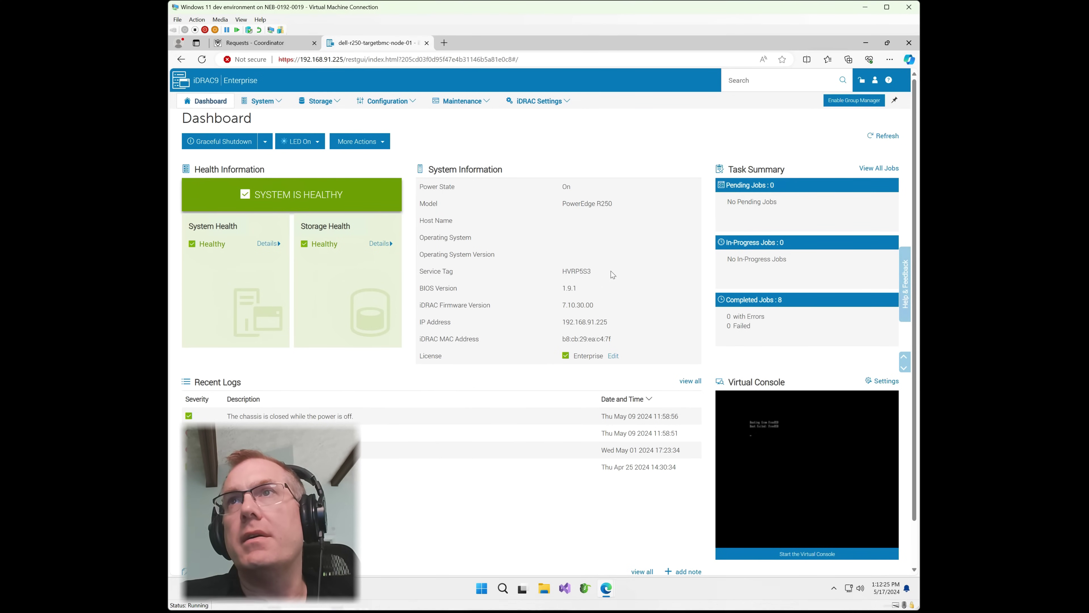
{"action": "key", "text": "ctrl+Tab"}
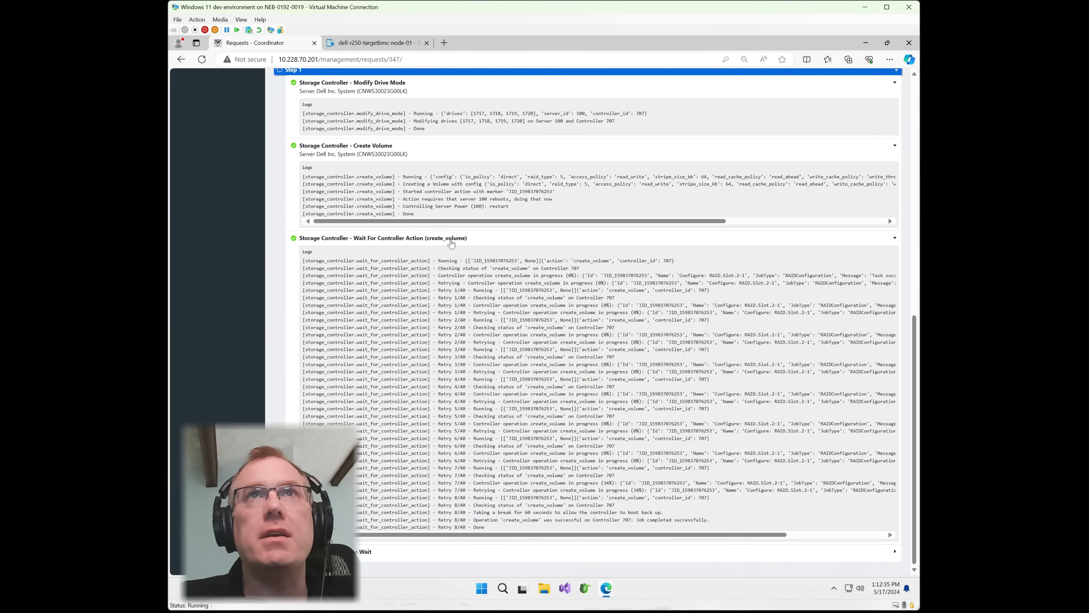
{"action": "key", "text": "F5"}
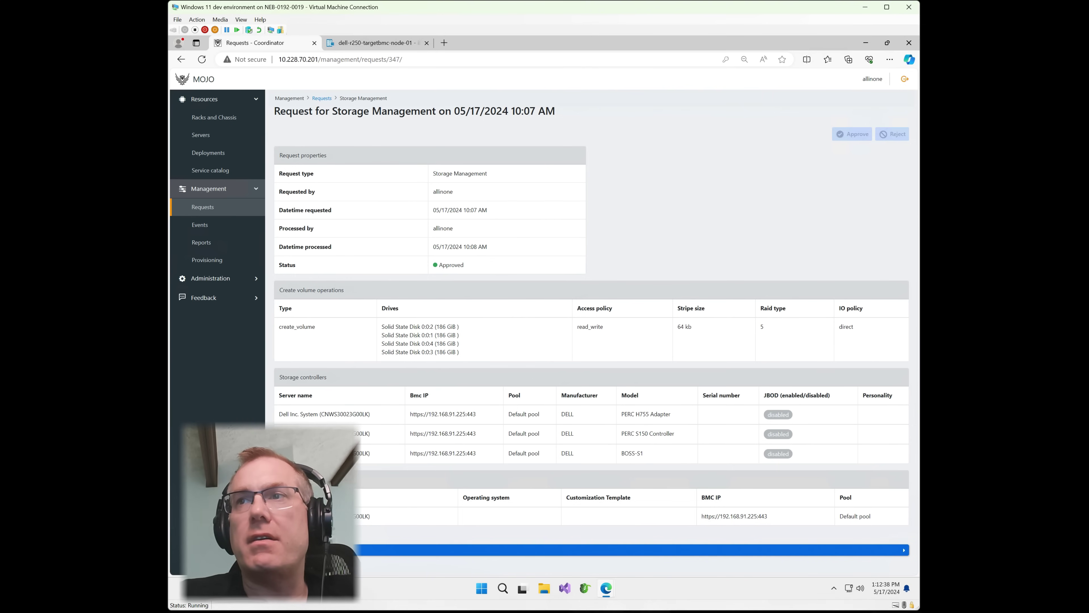
{"action": "scroll", "coordinate": [634, 364], "scroll_direction": "down", "scroll_amount": 15}
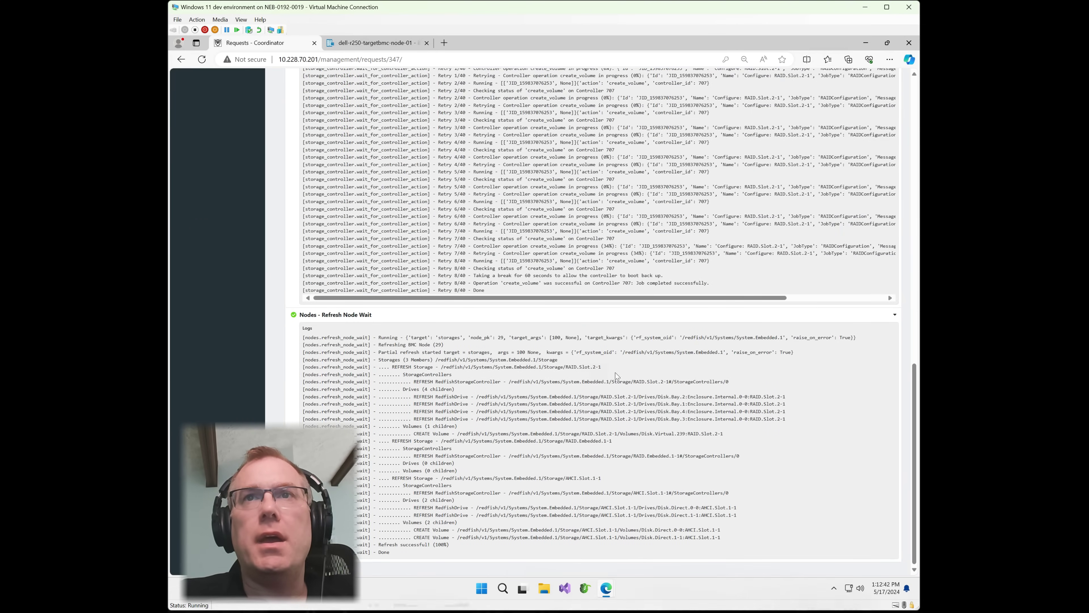
{"action": "scroll", "coordinate": [618, 455], "scroll_direction": "up", "scroll_amount": 15}
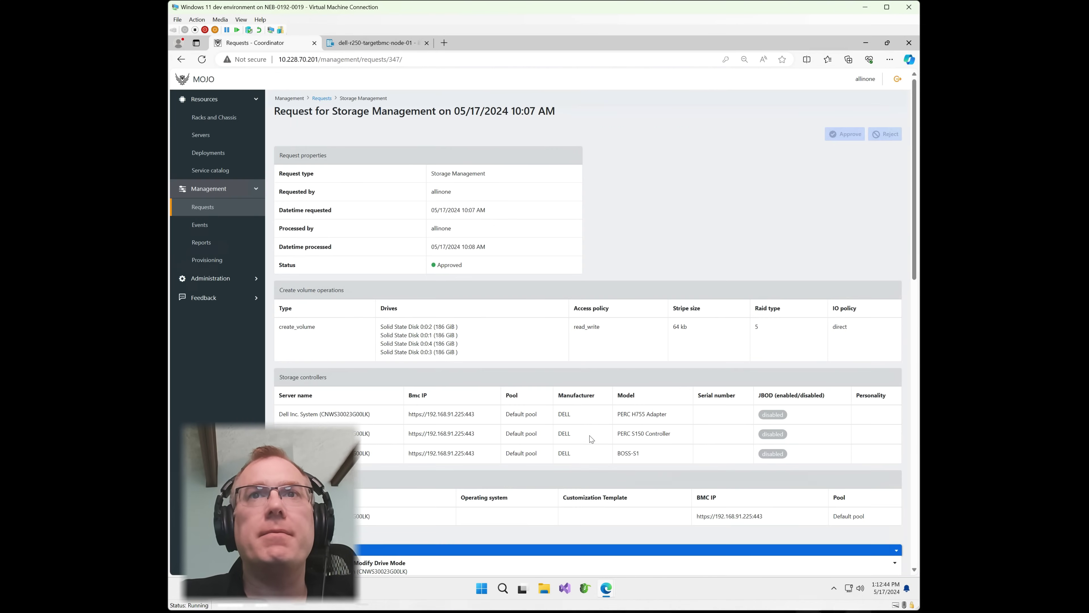
View the Dell R250's PERC H755 volumes, showing volume 164, StripedWithParity, 557 GiB.
{"action": "left_click", "coordinate": [200, 135]}
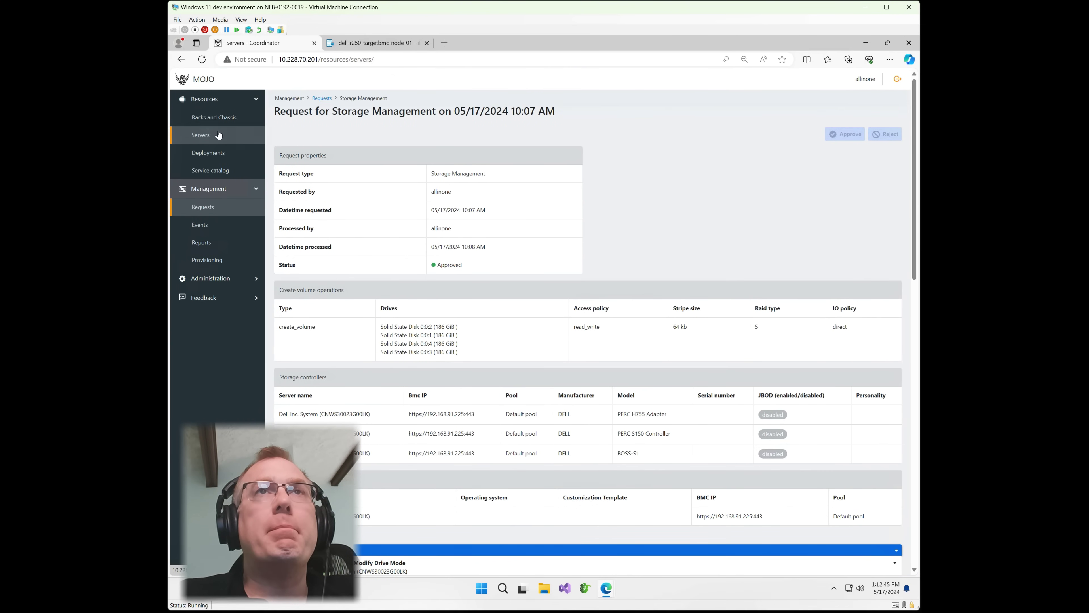
{"action": "left_click", "coordinate": [446, 392]}
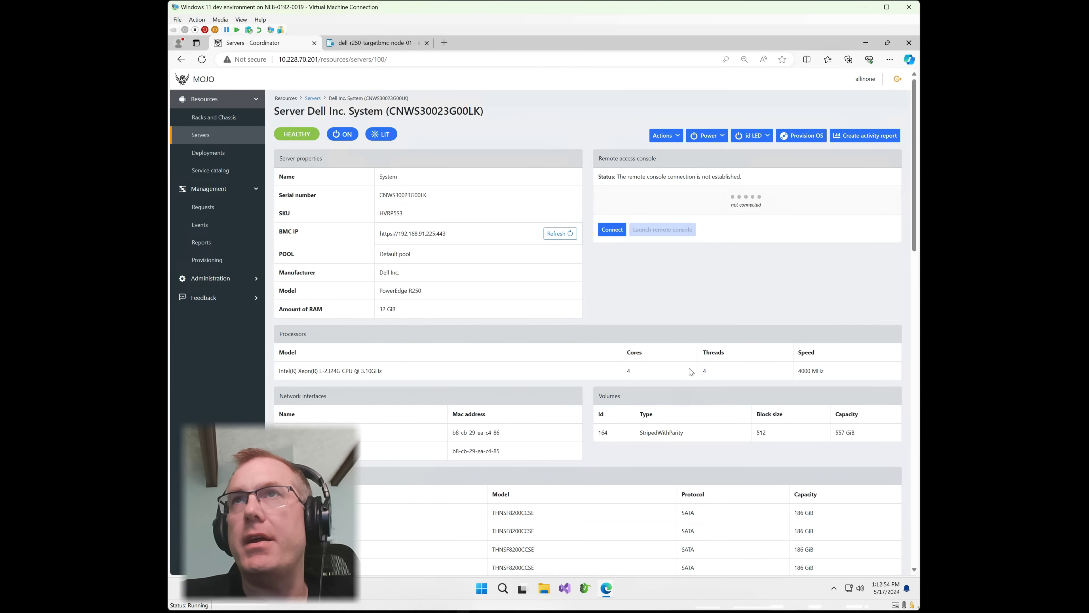
{"action": "left_click", "coordinate": [653, 141]}
{"action": "left_click", "coordinate": [682, 161]}
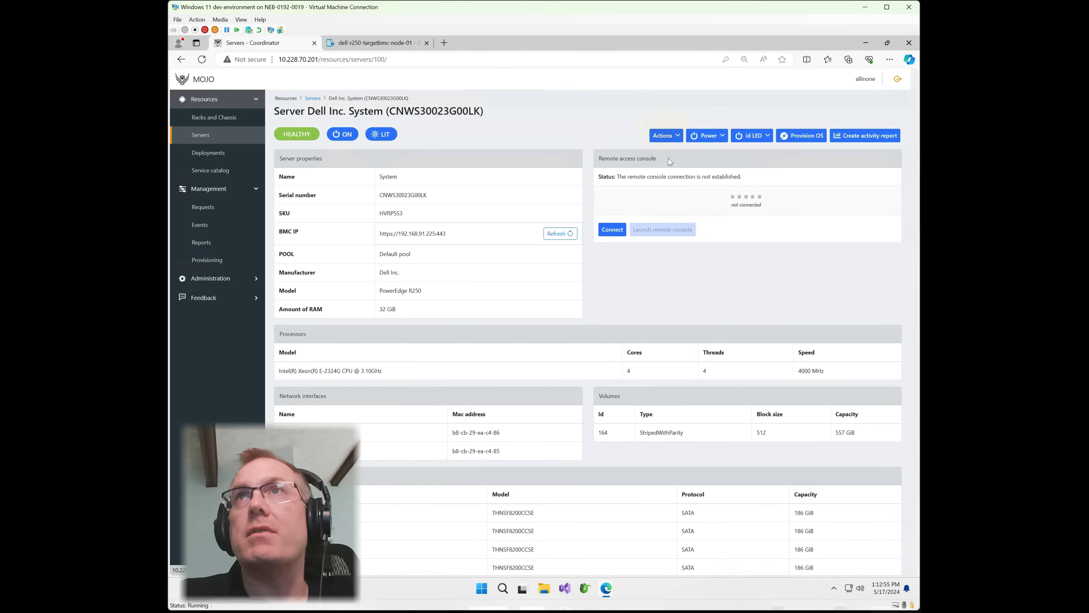
{"action": "left_click", "coordinate": [460, 123]}
{"action": "left_click", "coordinate": [429, 139]}
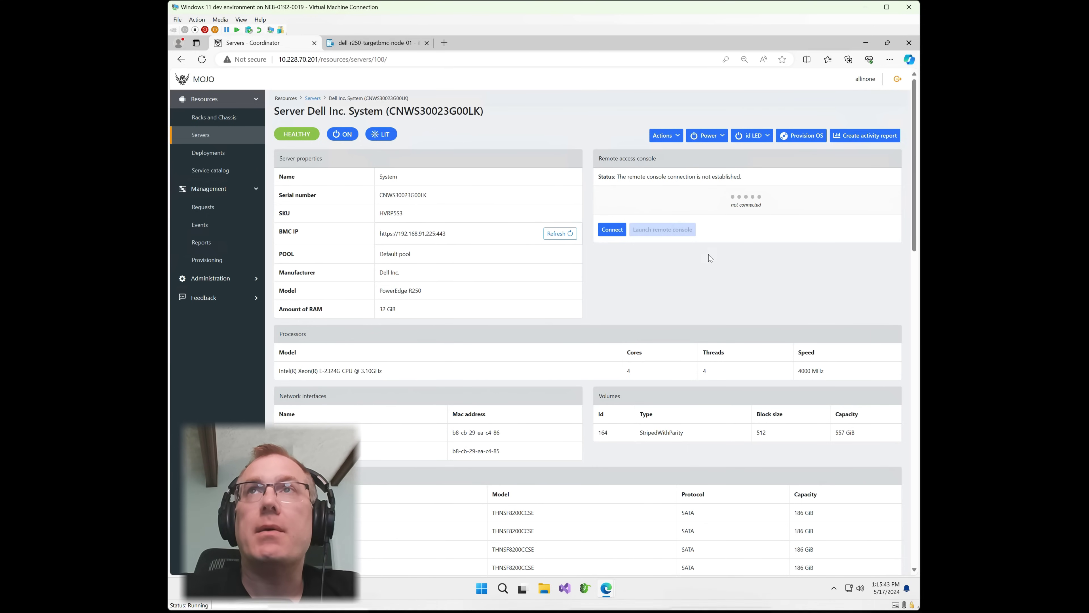
Define a RAID 1 volume on the BOSS-S1 controller from SSD 0 and SSD 1 with No read ahead.
{"action": "left_click", "coordinate": [667, 136]}
{"action": "left_click", "coordinate": [674, 161]}
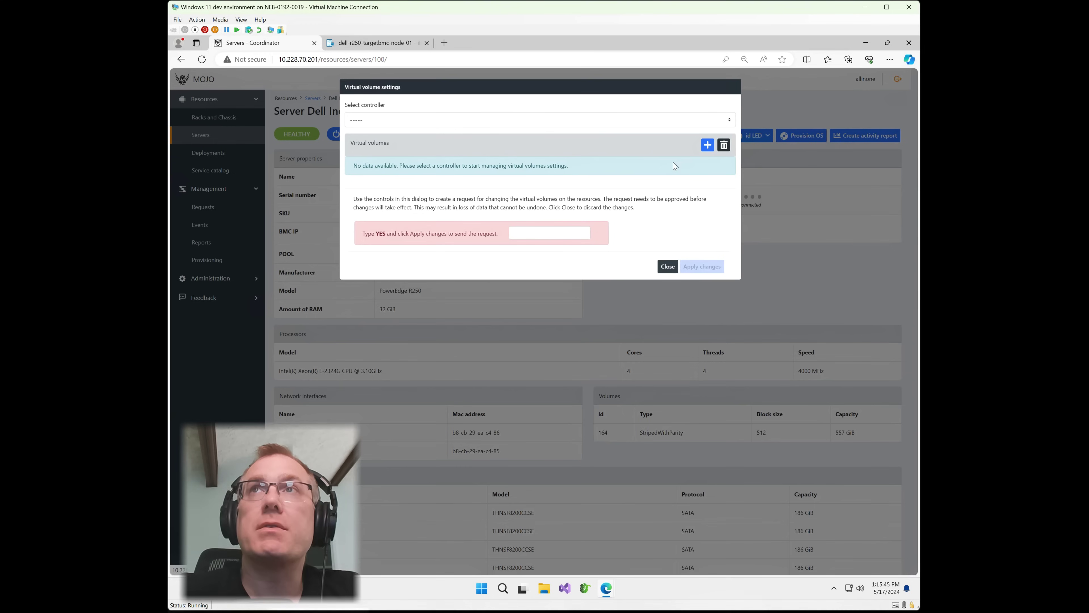
{"action": "left_click", "coordinate": [440, 119]}
{"action": "left_click", "coordinate": [406, 160]}
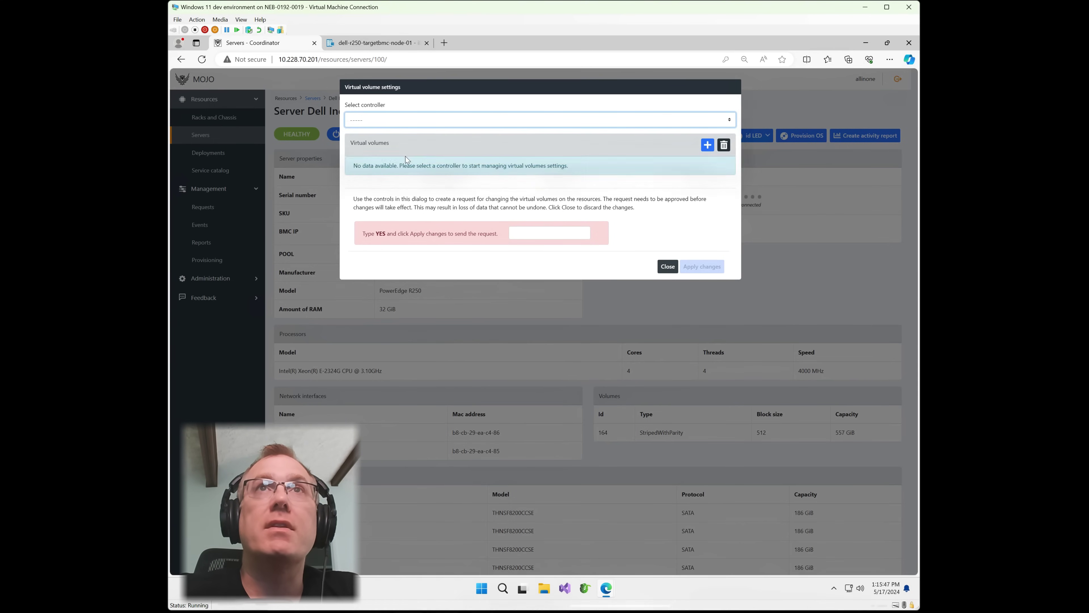
{"action": "left_click", "coordinate": [707, 145]}
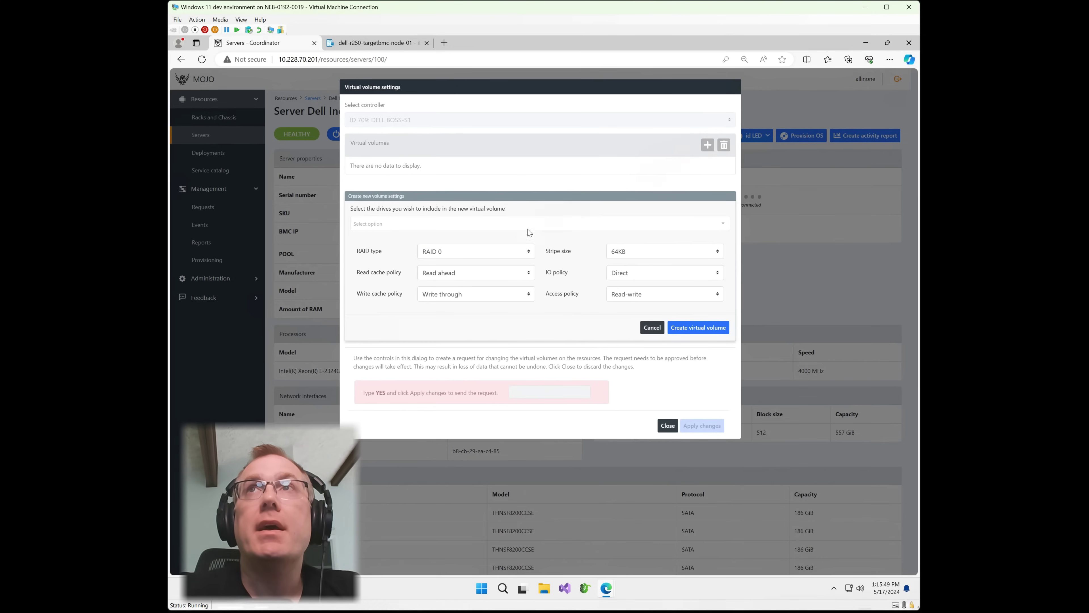
{"action": "left_click", "coordinate": [600, 223]}
{"action": "left_click", "coordinate": [603, 238]}
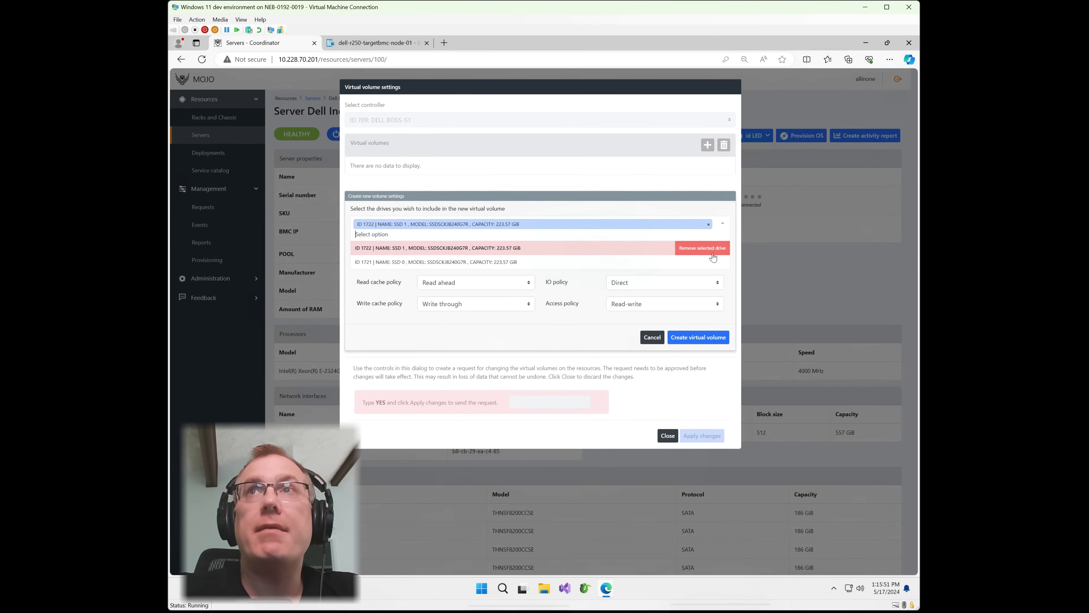
{"action": "left_click", "coordinate": [599, 263]}
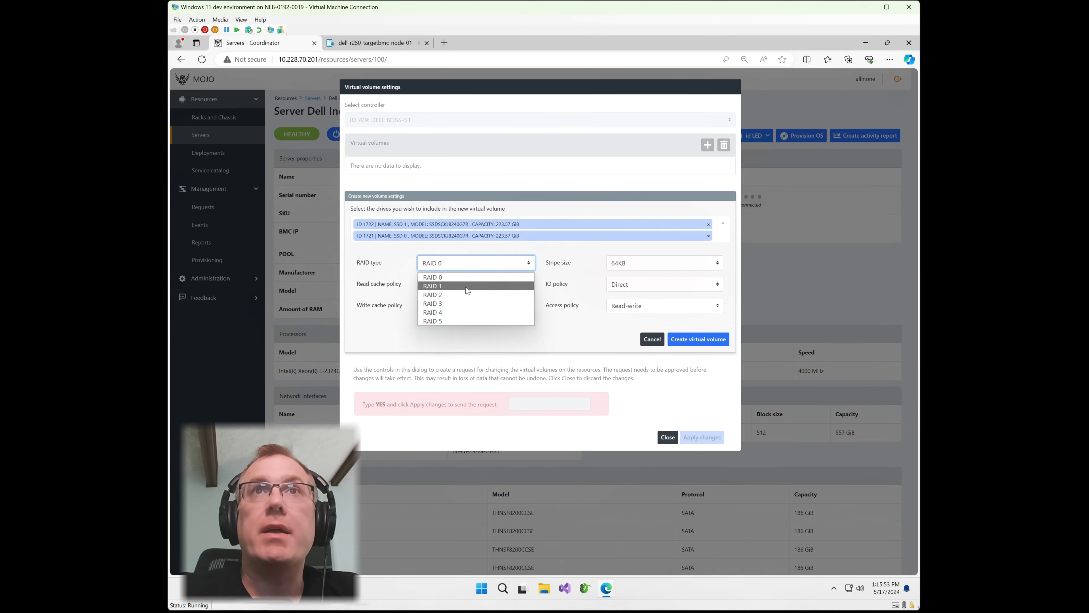
{"action": "left_click", "coordinate": [472, 286]}
{"action": "left_click", "coordinate": [489, 285]}
{"action": "left_click", "coordinate": [474, 309]}
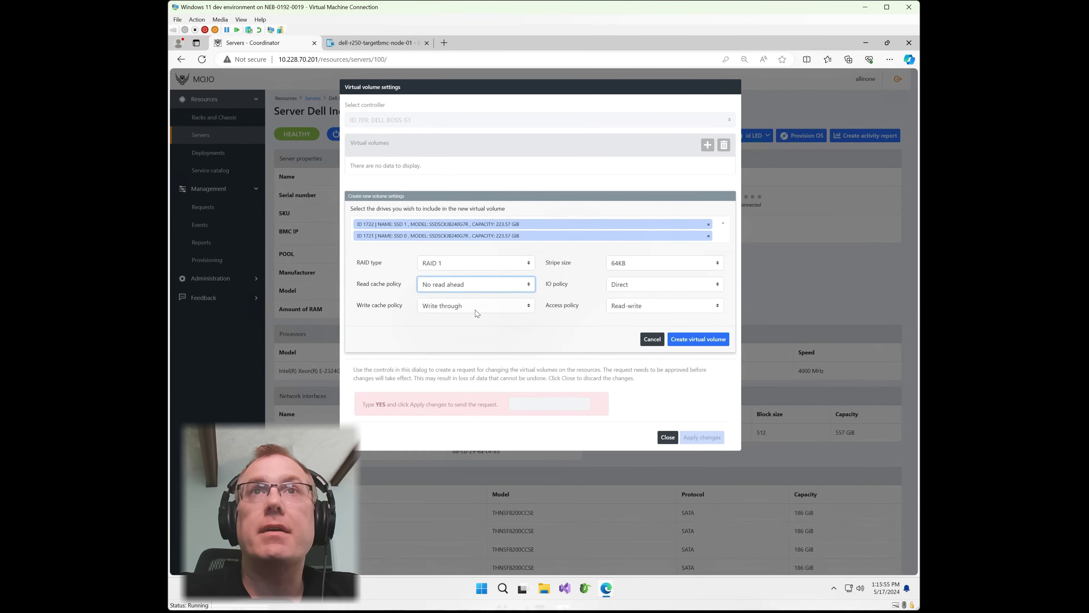
Queue the RAID 1 volume and submit the storage change request, confirming with YES.
{"action": "left_click", "coordinate": [703, 341]}
{"action": "left_click", "coordinate": [538, 233]}
{"action": "type", "text": "YES"}
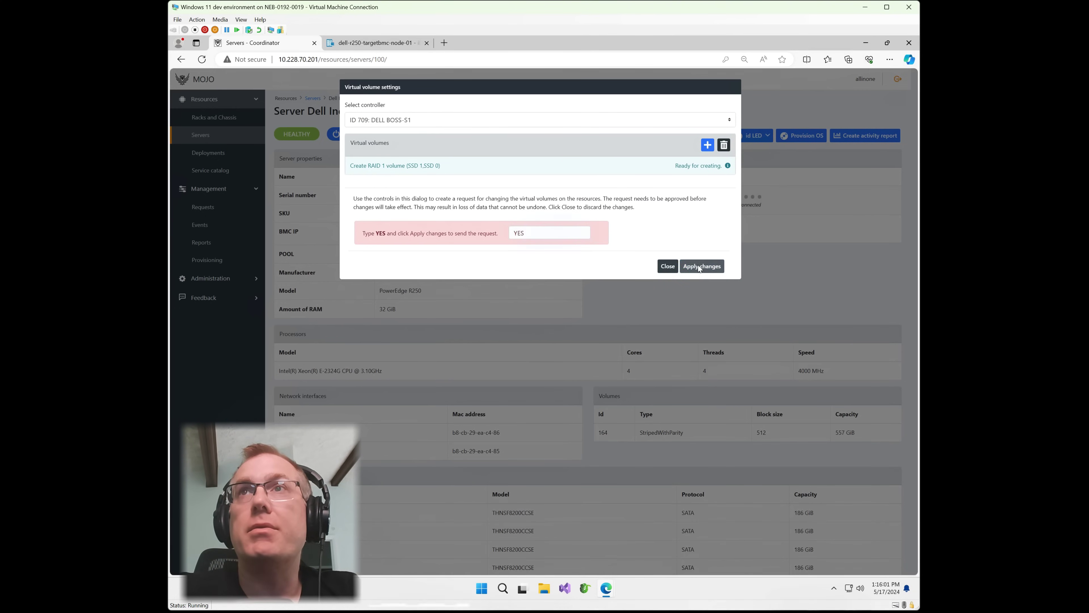
{"action": "left_click", "coordinate": [700, 266]}
Approve the new pending storage management request and open it.
{"action": "left_click", "coordinate": [202, 207]}
{"action": "left_click", "coordinate": [287, 185]}
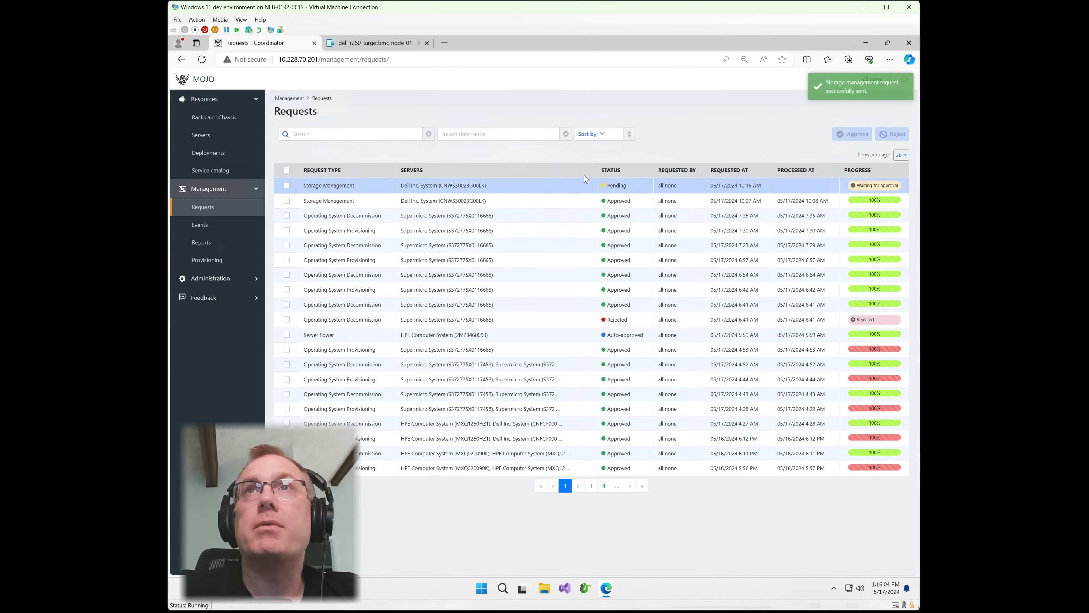
{"action": "left_click", "coordinate": [853, 134]}
{"action": "left_click", "coordinate": [443, 185]}
Check that the Create Volume step's logs show Done, then switch to the iDRAC9 page.
{"action": "scroll", "coordinate": [536, 399], "scroll_direction": "down", "scroll_amount": 1}
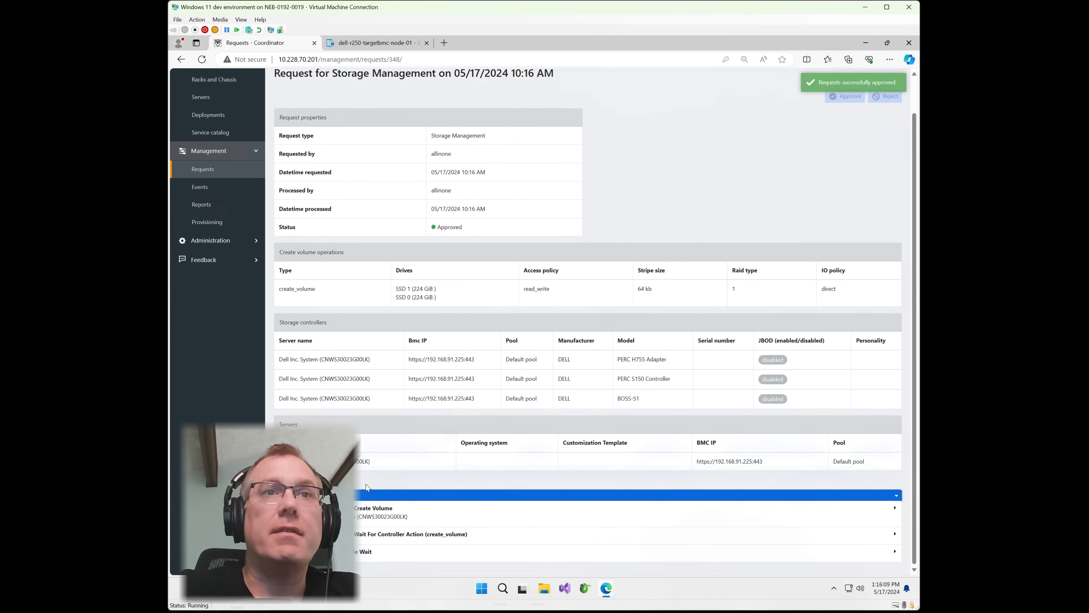
{"action": "left_click", "coordinate": [374, 511]}
{"action": "scroll", "coordinate": [375, 540], "scroll_direction": "down", "scroll_amount": 1}
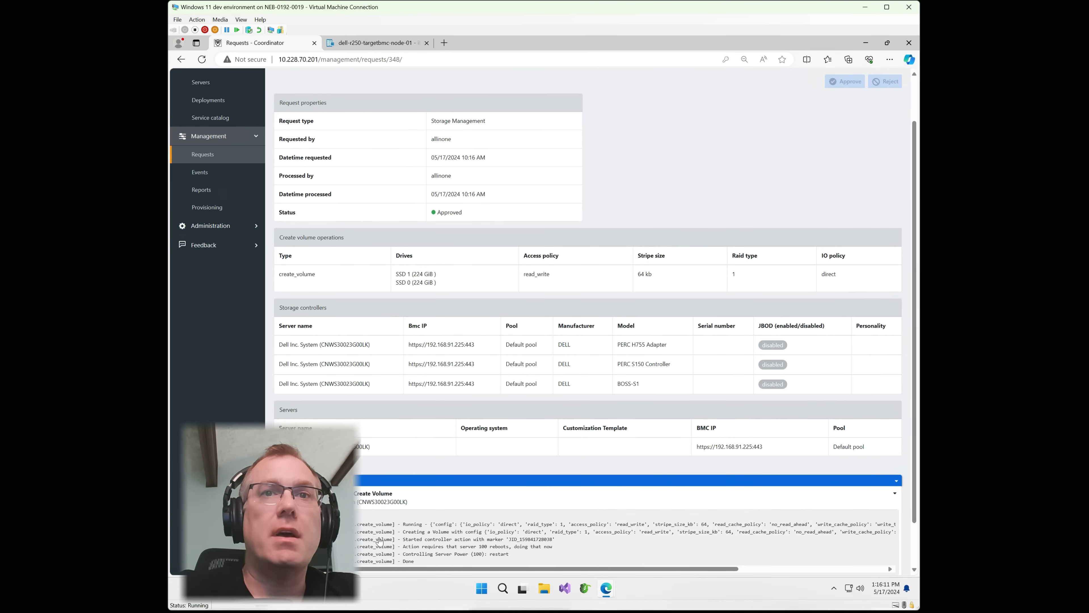
{"action": "scroll", "coordinate": [377, 536], "scroll_direction": "down", "scroll_amount": 1}
{"action": "scroll", "coordinate": [396, 522], "scroll_direction": "down", "scroll_amount": 1}
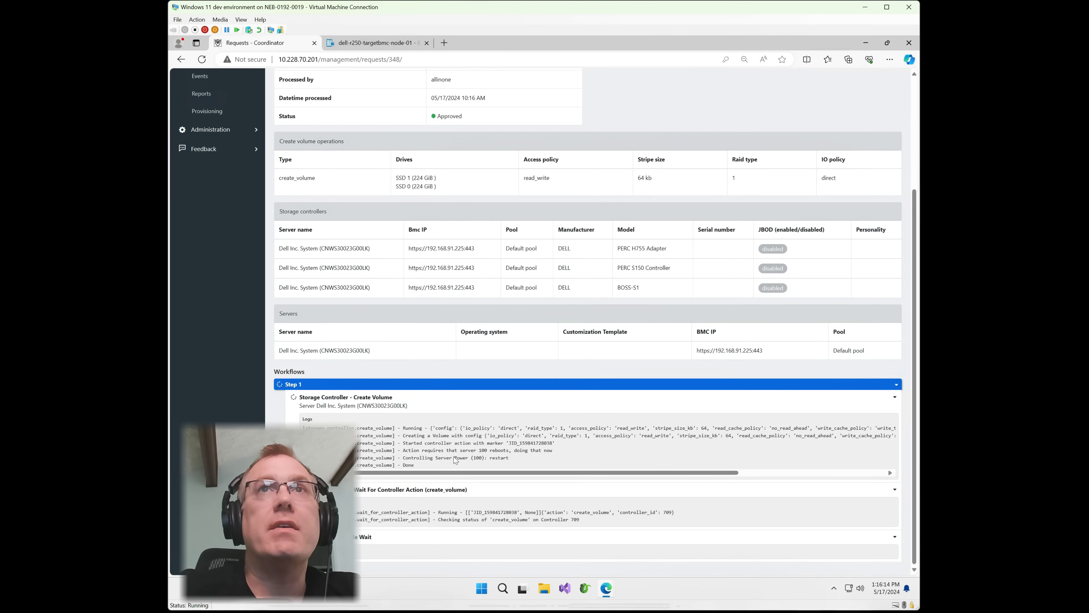
{"action": "scroll", "coordinate": [453, 456], "scroll_direction": "up", "scroll_amount": 3}
{"action": "left_click", "coordinate": [375, 45]}
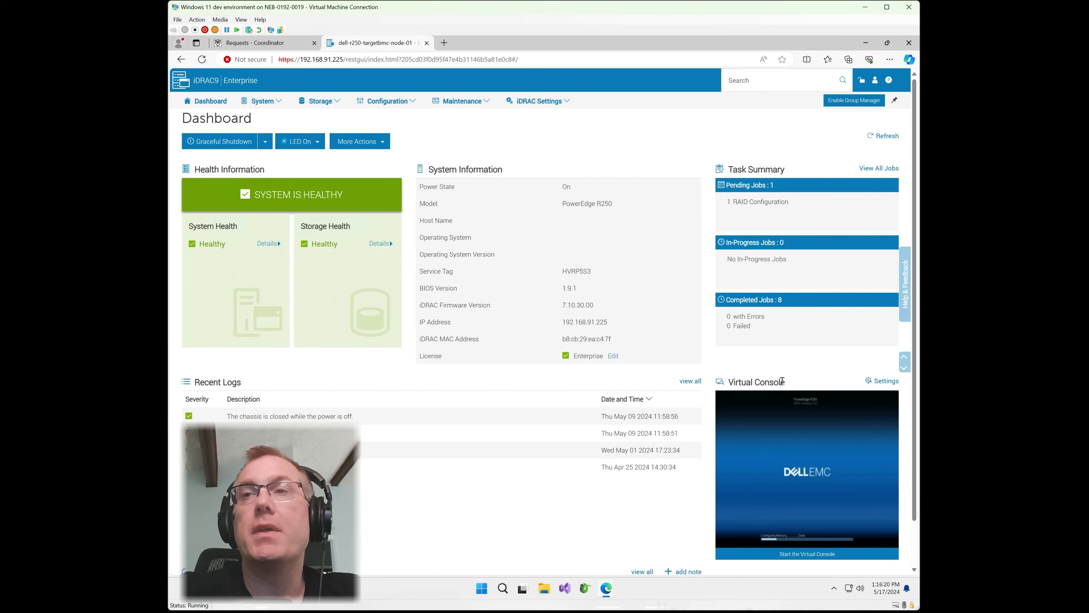
Watch the server reboot in the virtual console until the RAID Configuration job completes, with 9 completed jobs.
{"action": "mouse_move", "coordinate": [820, 454]}
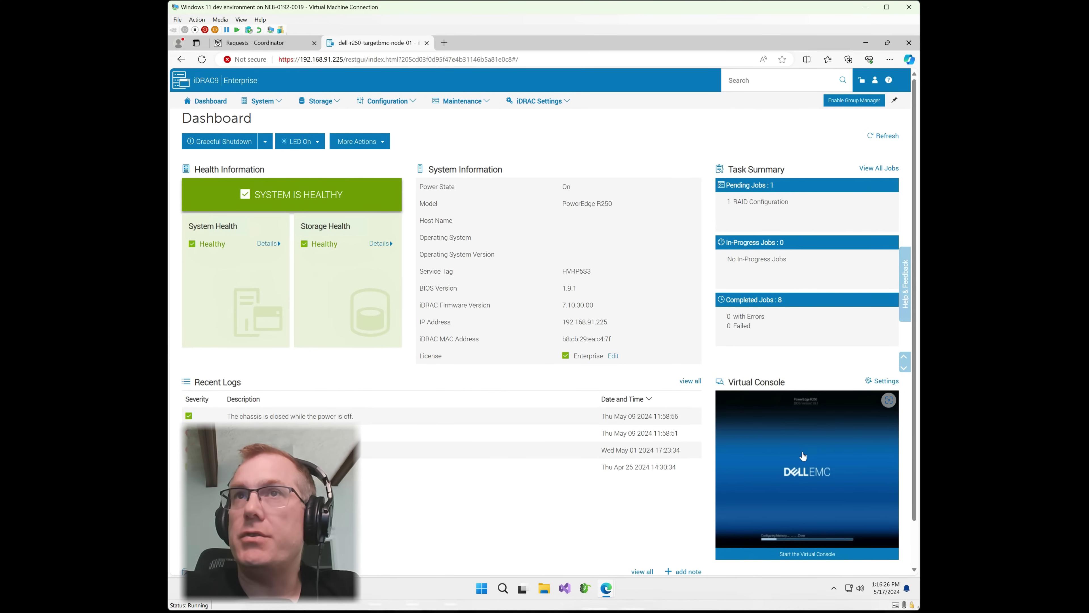
{"action": "left_click", "coordinate": [793, 476]}
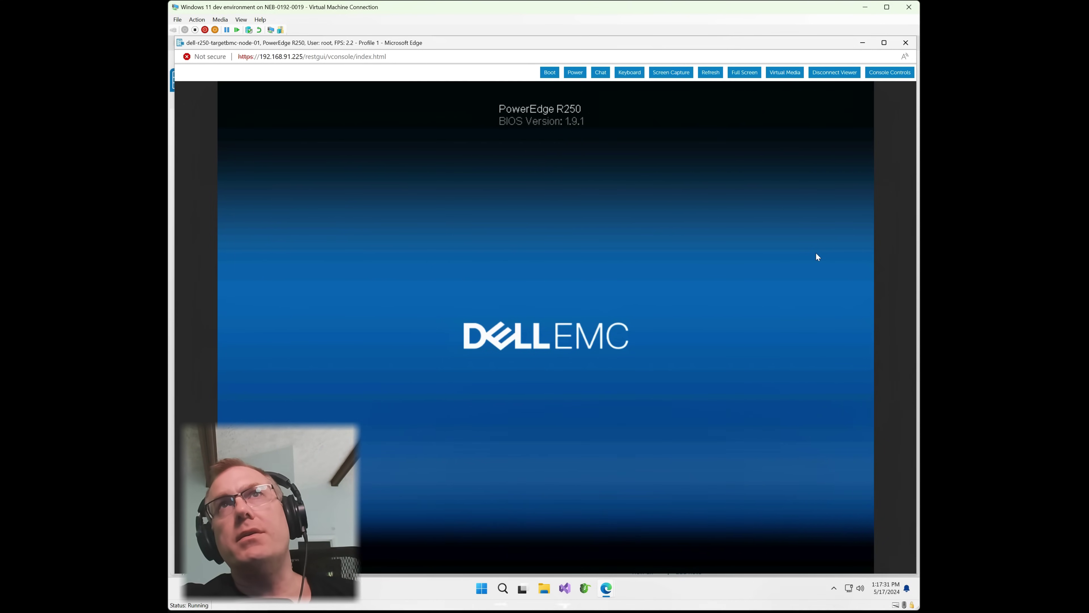
{"action": "left_click", "coordinate": [863, 42]}
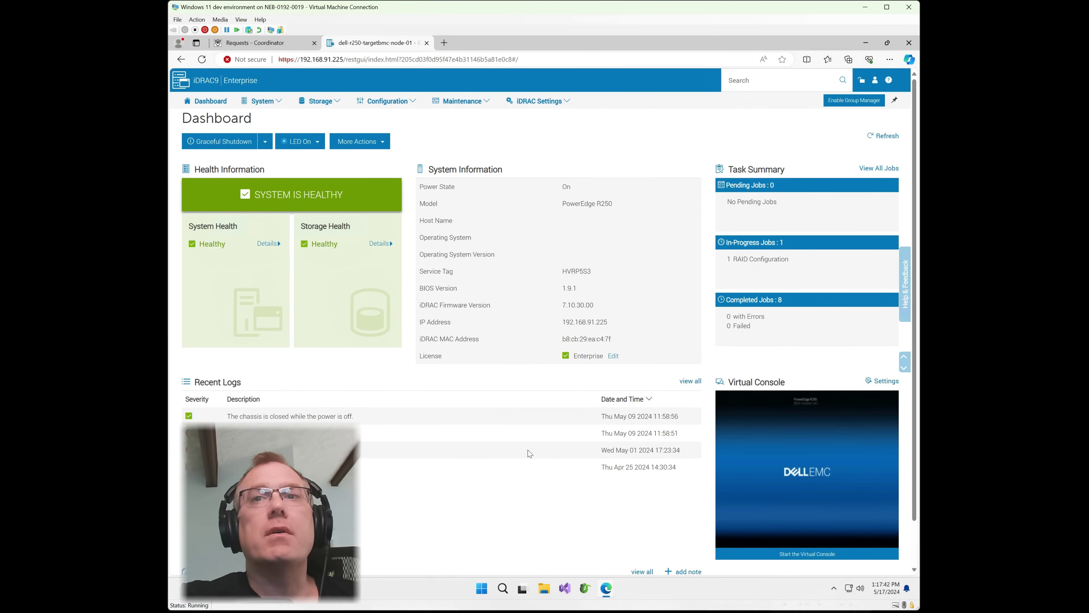
{"action": "mouse_move", "coordinate": [610, 593]}
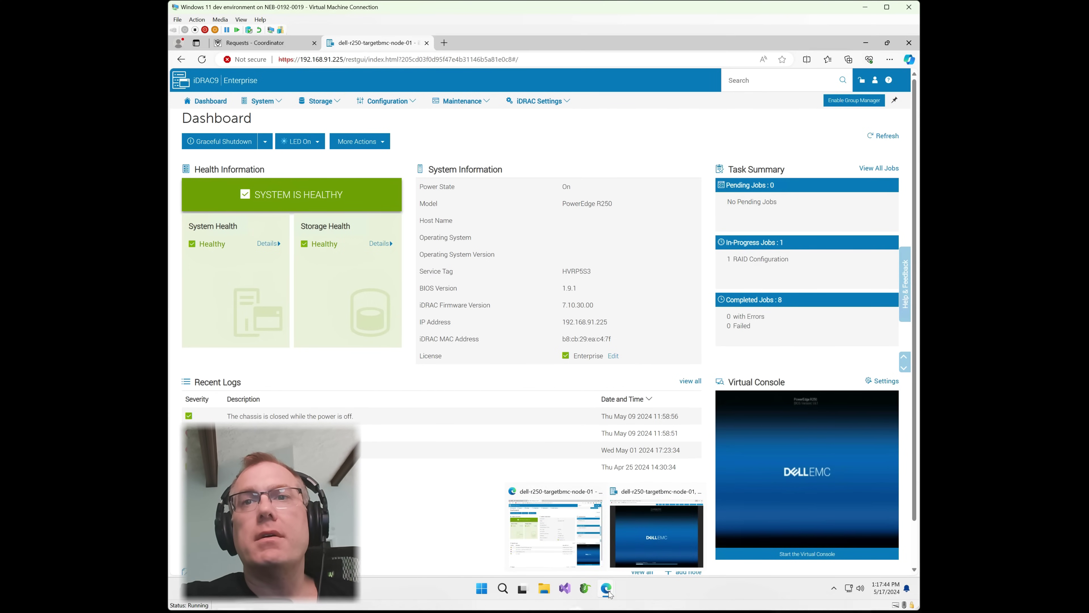
{"action": "left_click", "coordinate": [669, 540]}
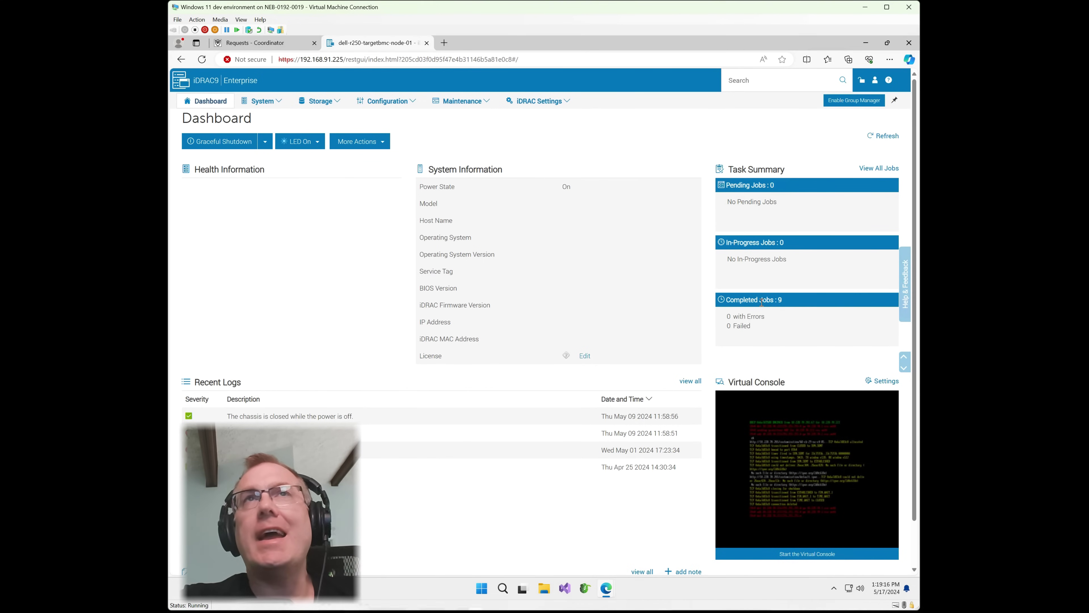
{"action": "left_click", "coordinate": [319, 101]}
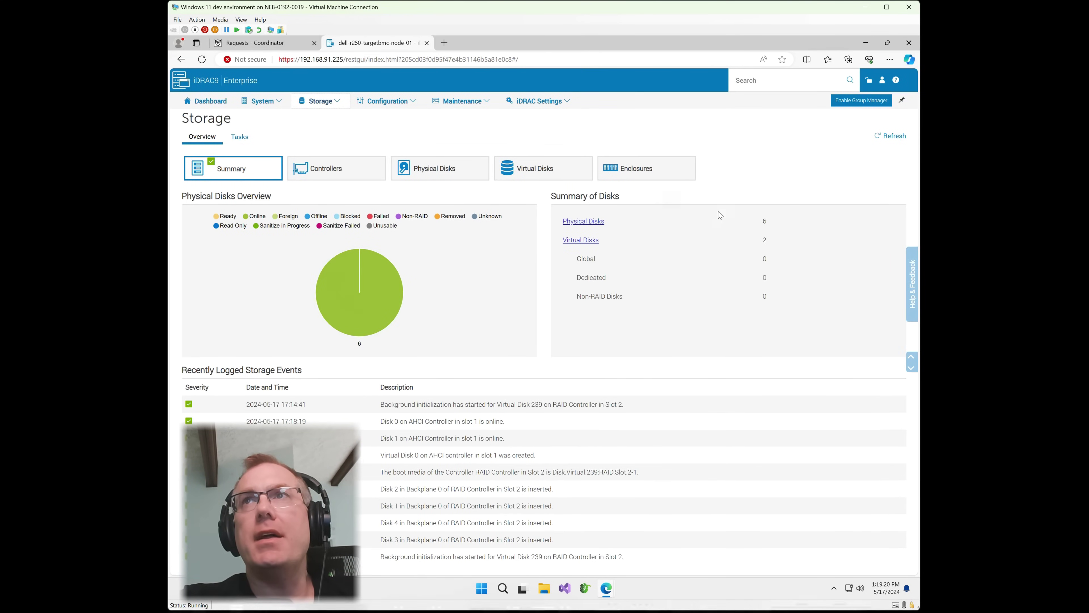
Inspect VD_R1_0, the new 223.51 GB RAID-1 virtual disk on BOSS-S1.
{"action": "left_click", "coordinate": [581, 240]}
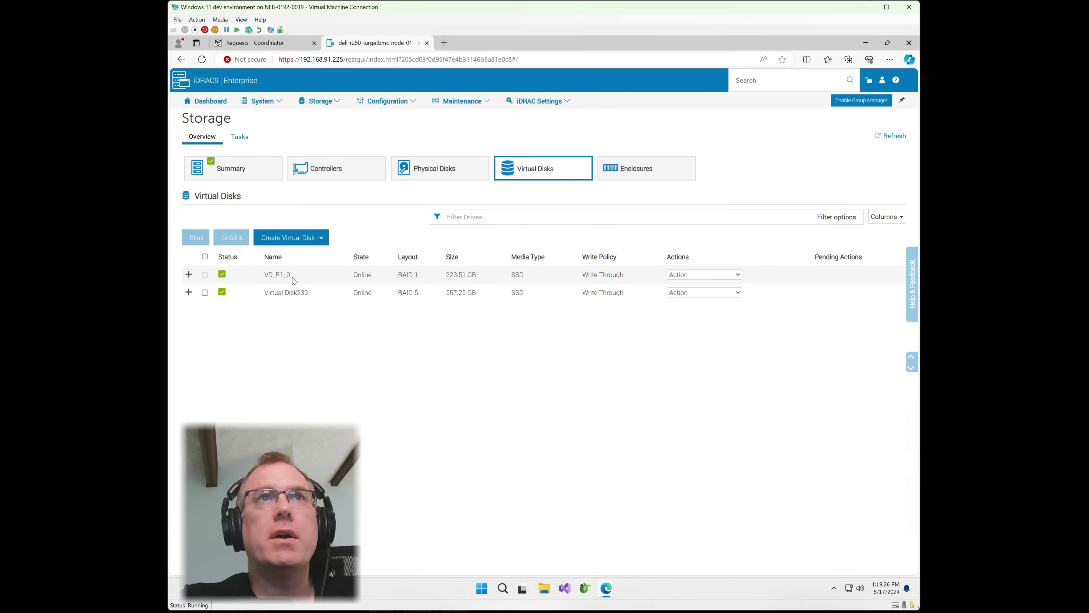
{"action": "left_click", "coordinate": [189, 275]}
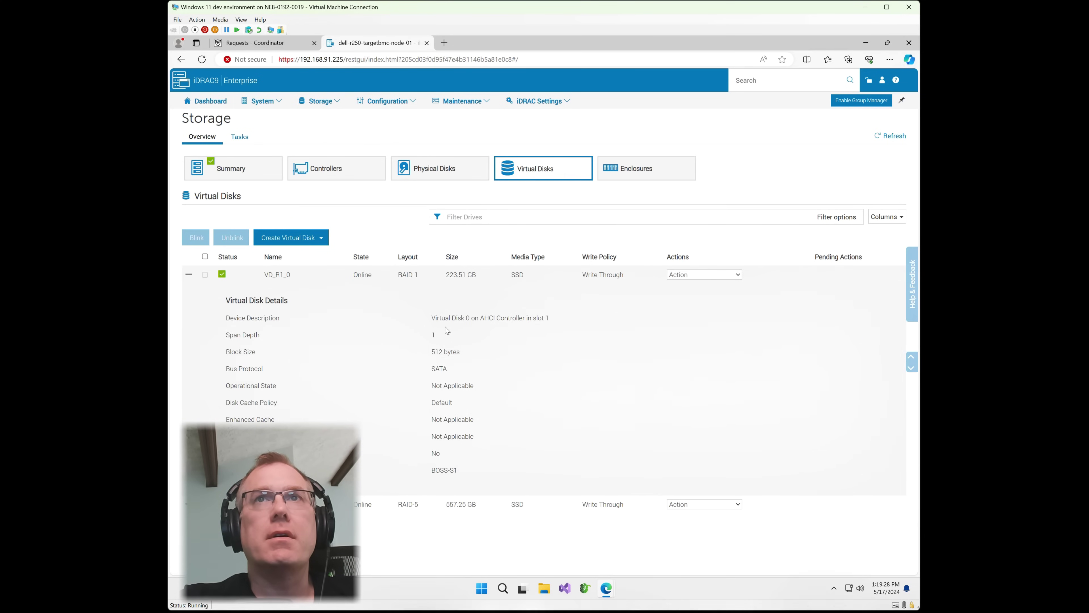
{"action": "left_click_drag", "start_coordinate": [458, 470], "coordinate": [431, 471]}
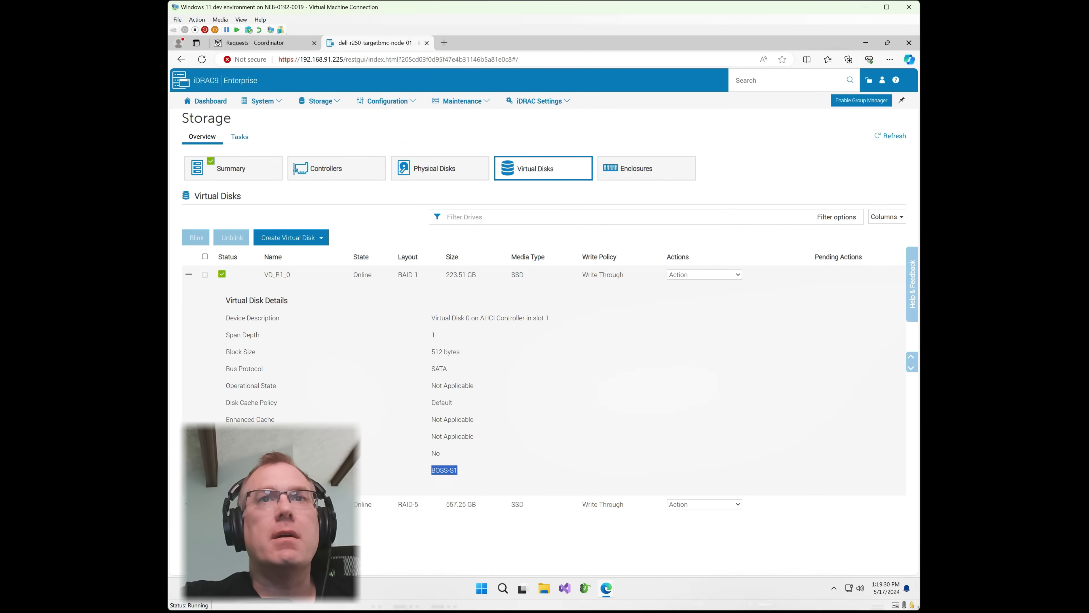
{"action": "left_click", "coordinate": [351, 409]}
{"action": "left_click", "coordinate": [364, 426]}
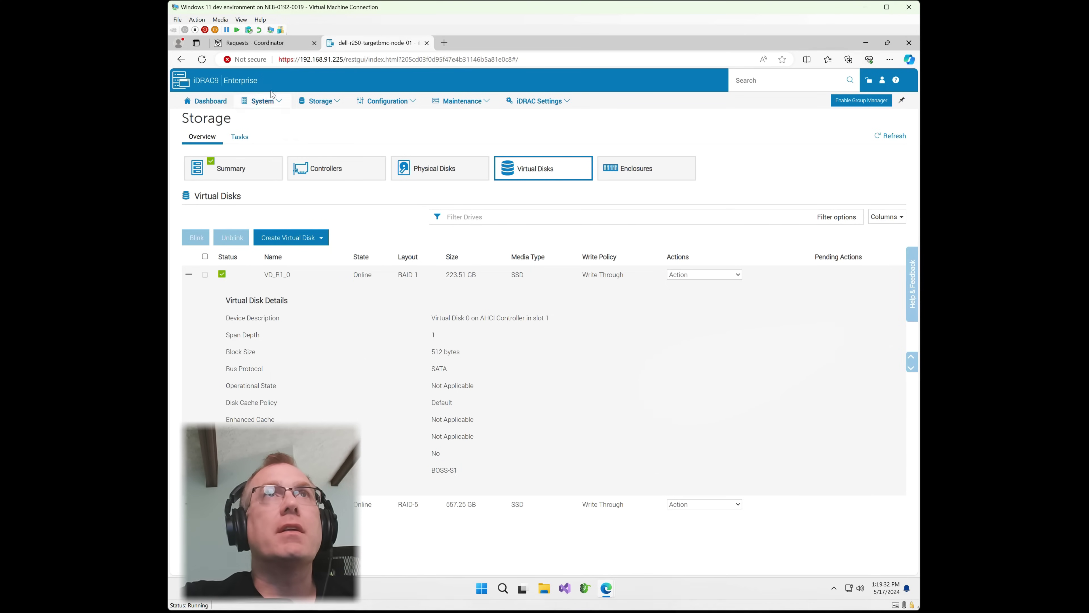
{"action": "left_click", "coordinate": [271, 44]}
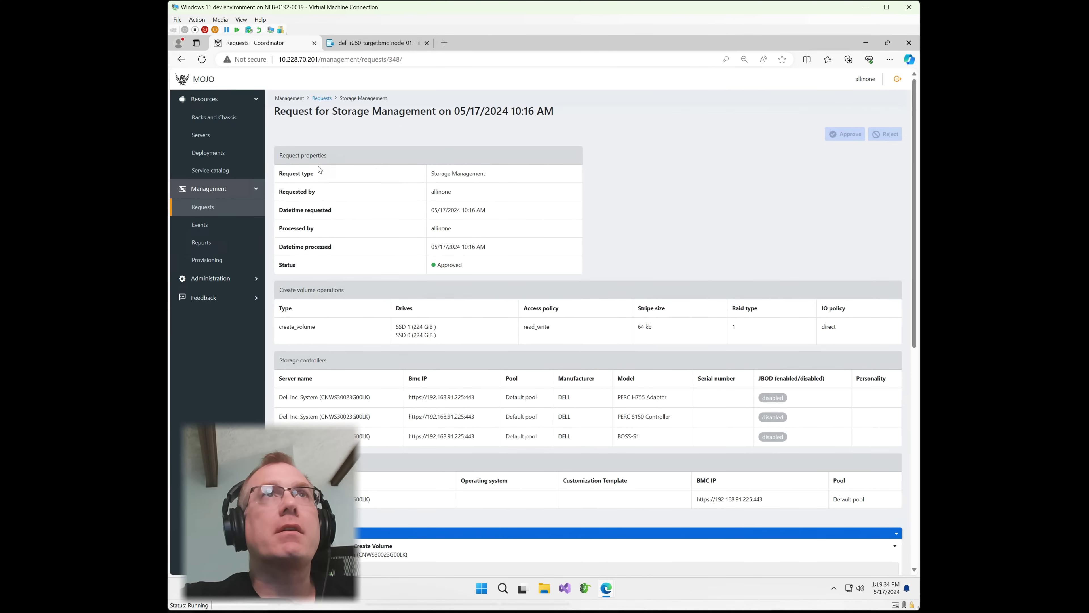
Refresh the PowerEdge R250's BMC inventory so it lists Mirrored 224 GiB volume 165.
{"action": "left_click", "coordinate": [210, 135]}
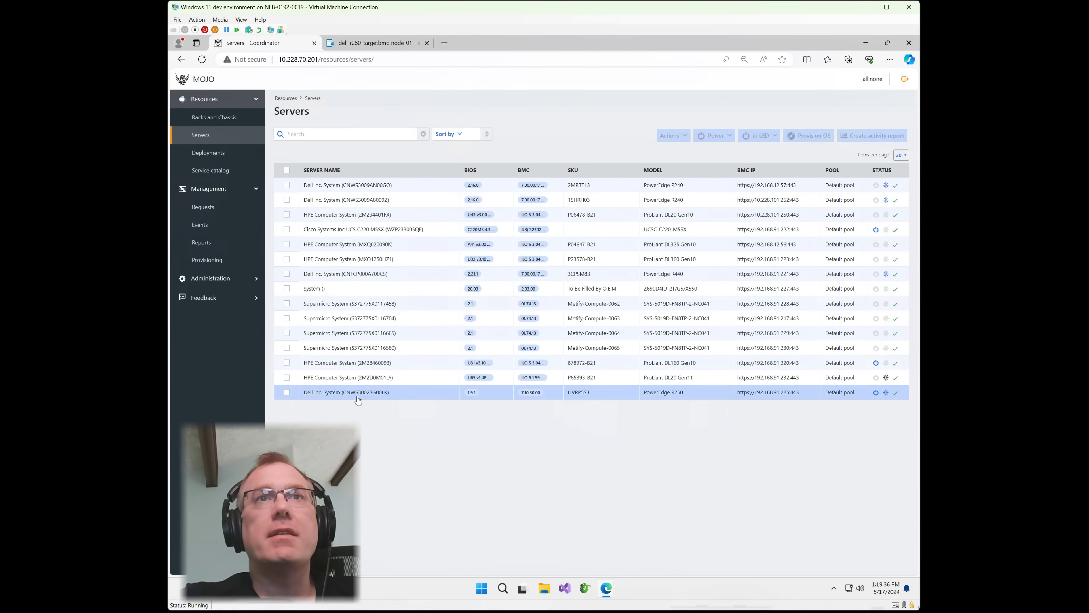
{"action": "left_click", "coordinate": [347, 409]}
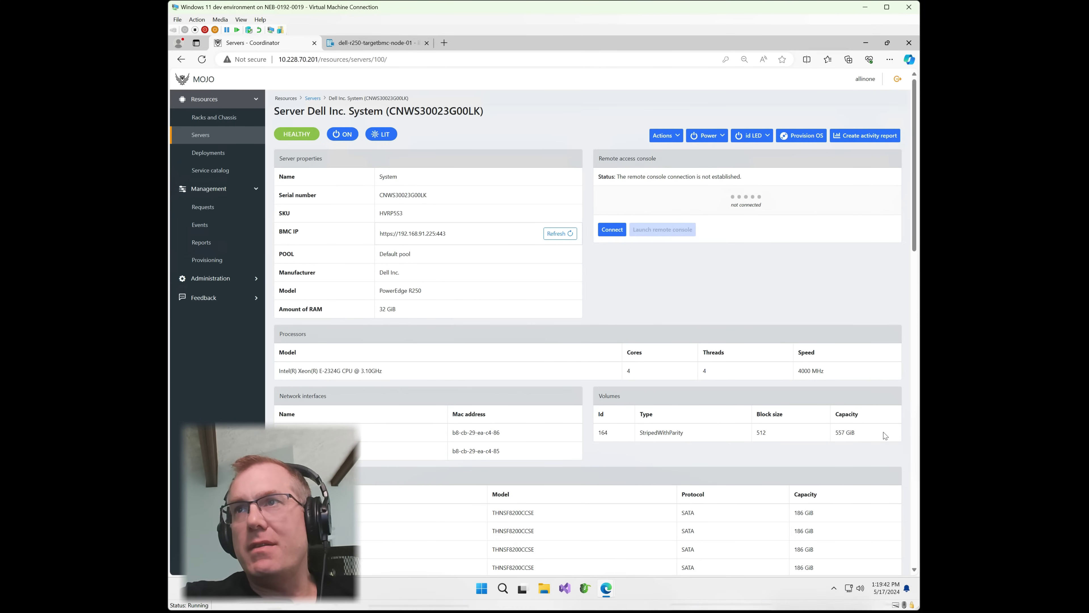
{"action": "left_click", "coordinate": [559, 234]}
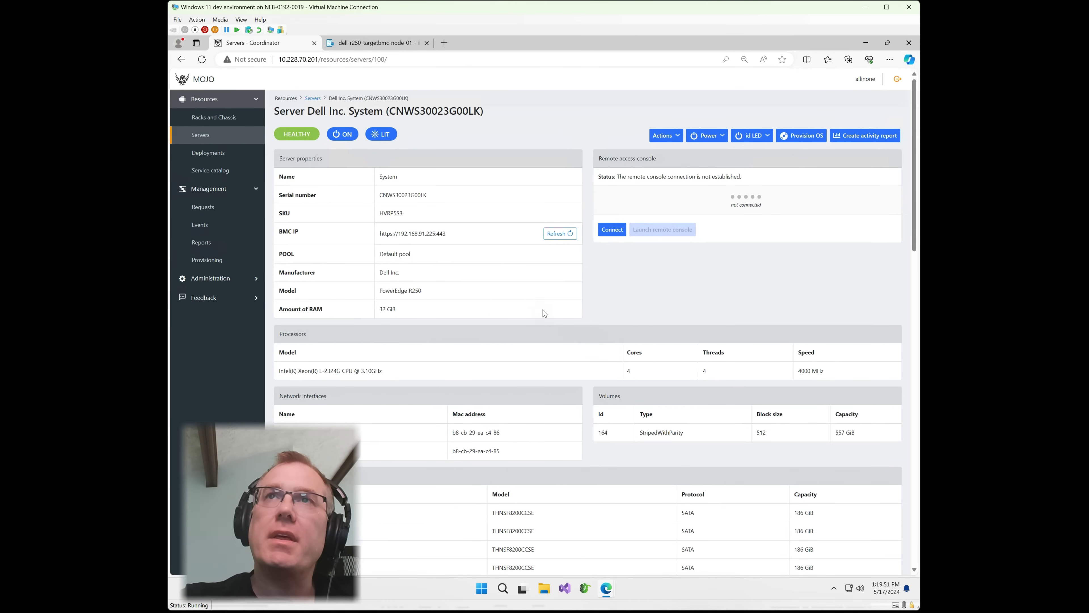
{"action": "left_click", "coordinate": [202, 60]}
{"action": "mouse_move", "coordinate": [612, 435]}
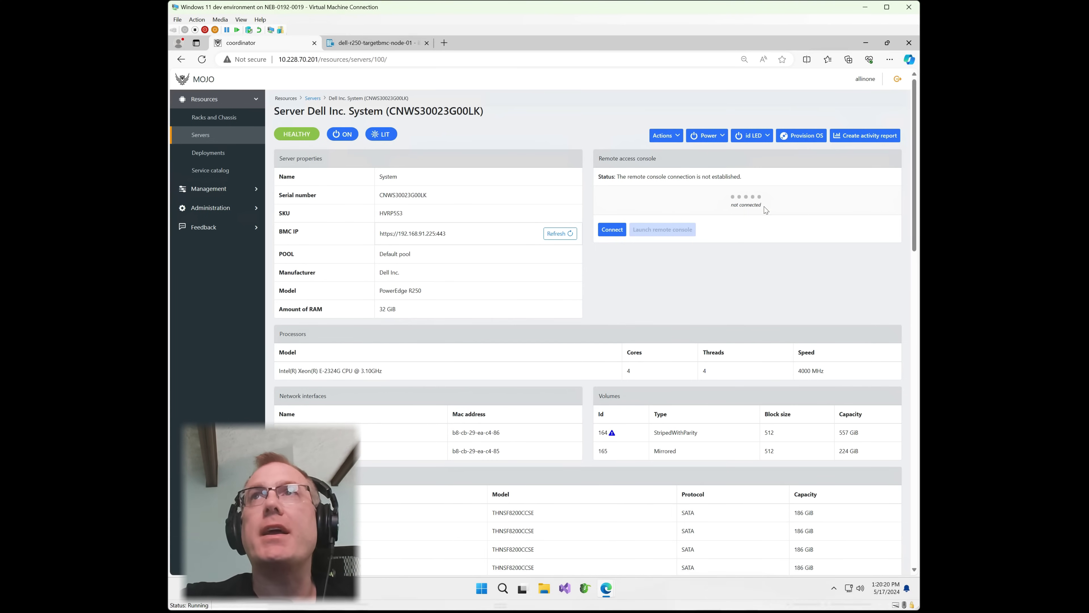
Request ubuntu 22.04.03 provisioning with the ubuntu-22.04.03-x86_64-default template.
{"action": "left_click", "coordinate": [801, 135]}
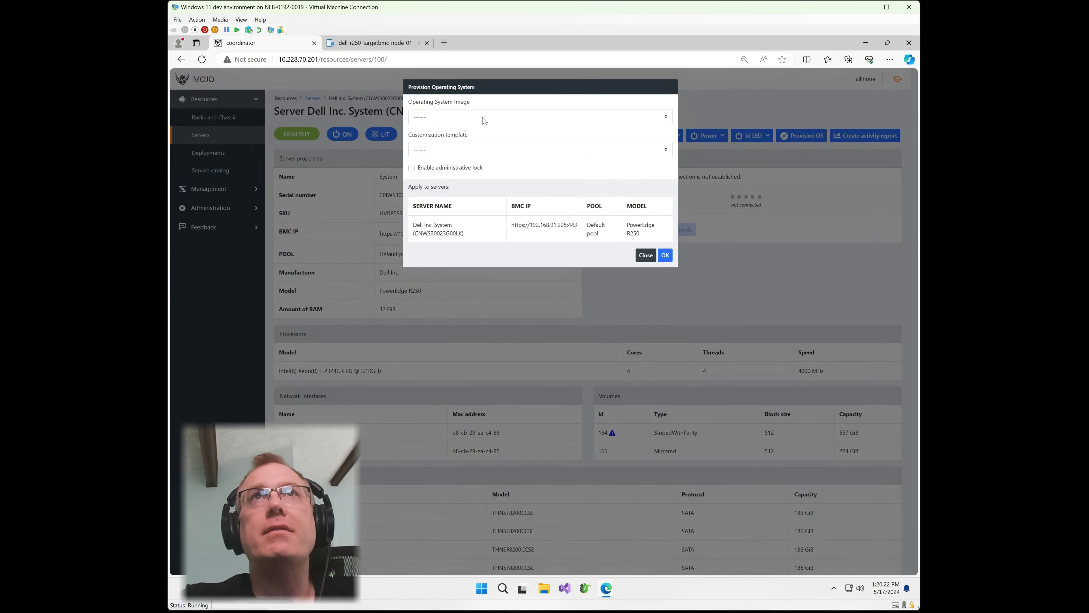
{"action": "left_click", "coordinate": [484, 121]}
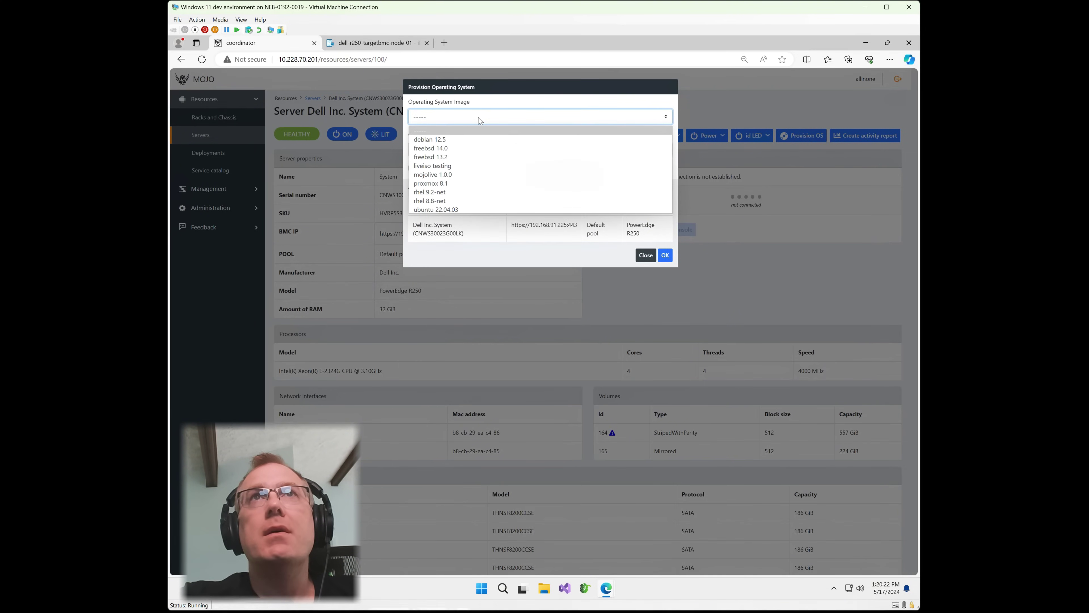
{"action": "left_click", "coordinate": [433, 209]}
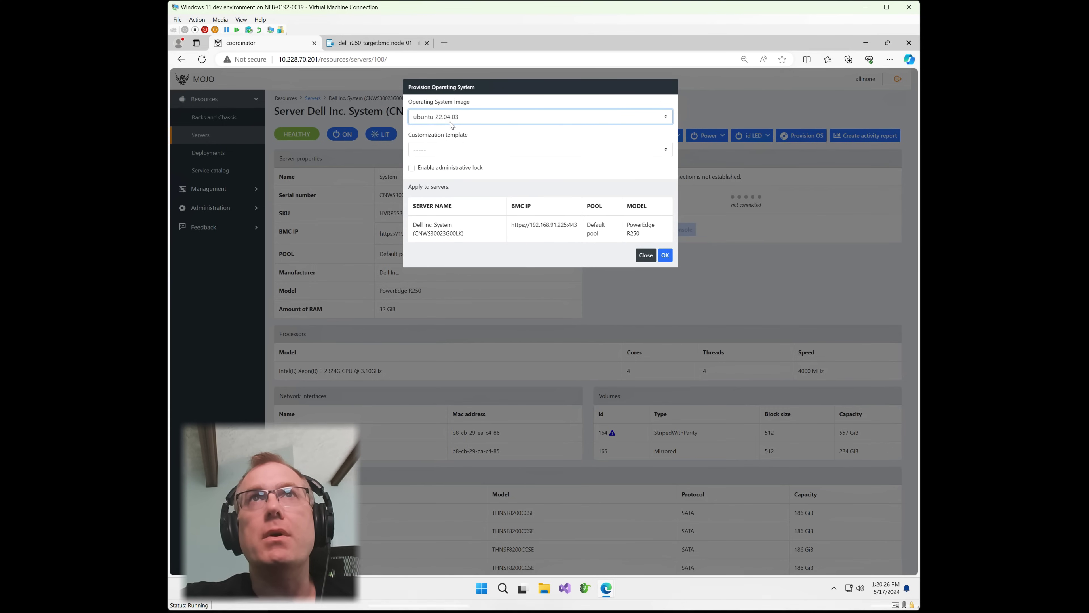
{"action": "left_click", "coordinate": [455, 151]}
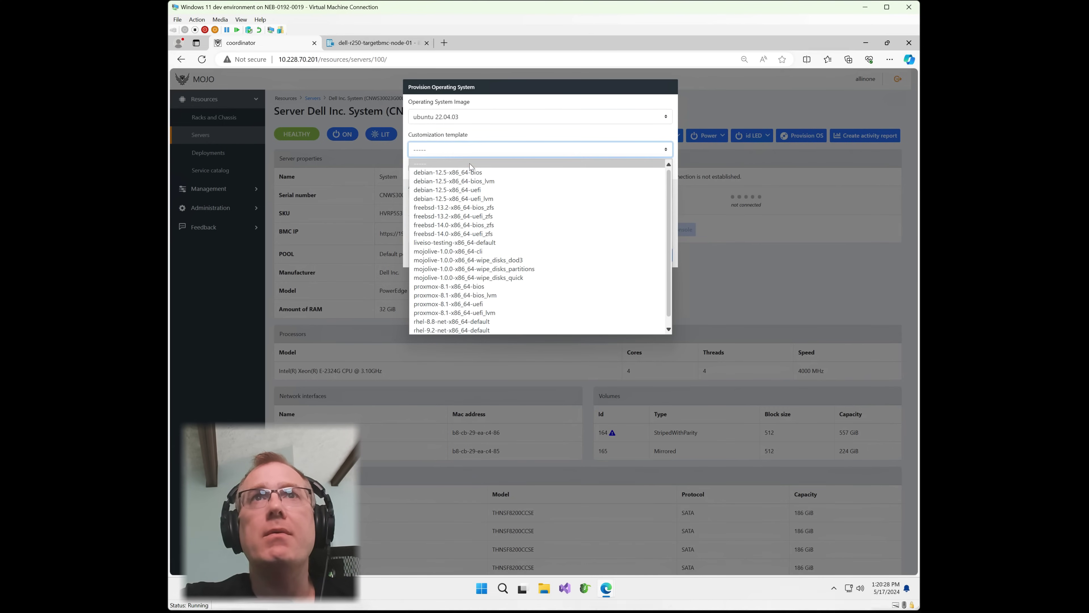
{"action": "scroll", "coordinate": [493, 300], "scroll_direction": "down", "scroll_amount": 1}
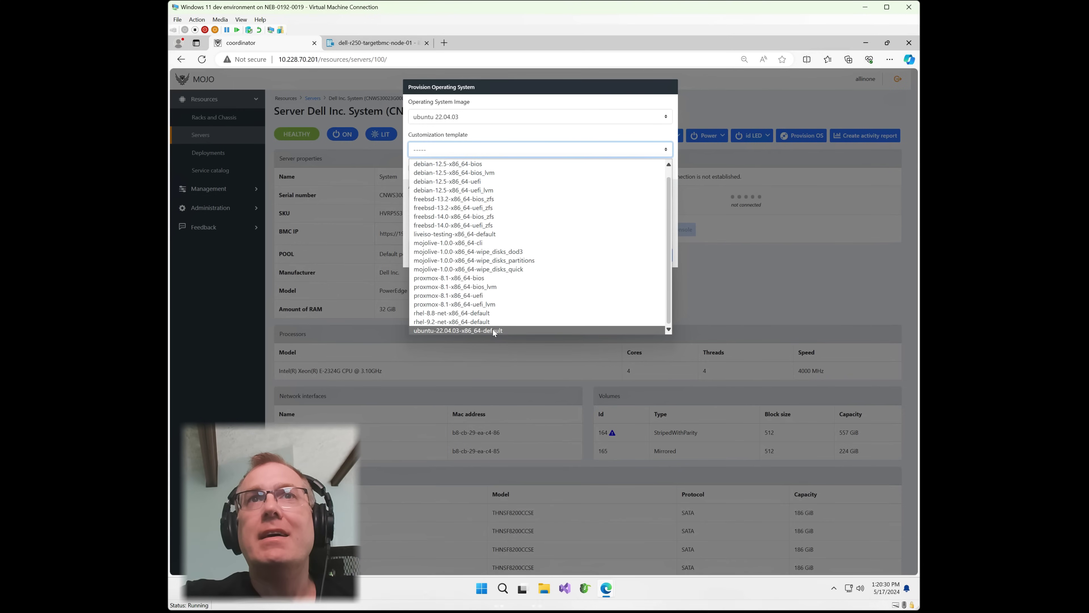
{"action": "left_click", "coordinate": [493, 330]}
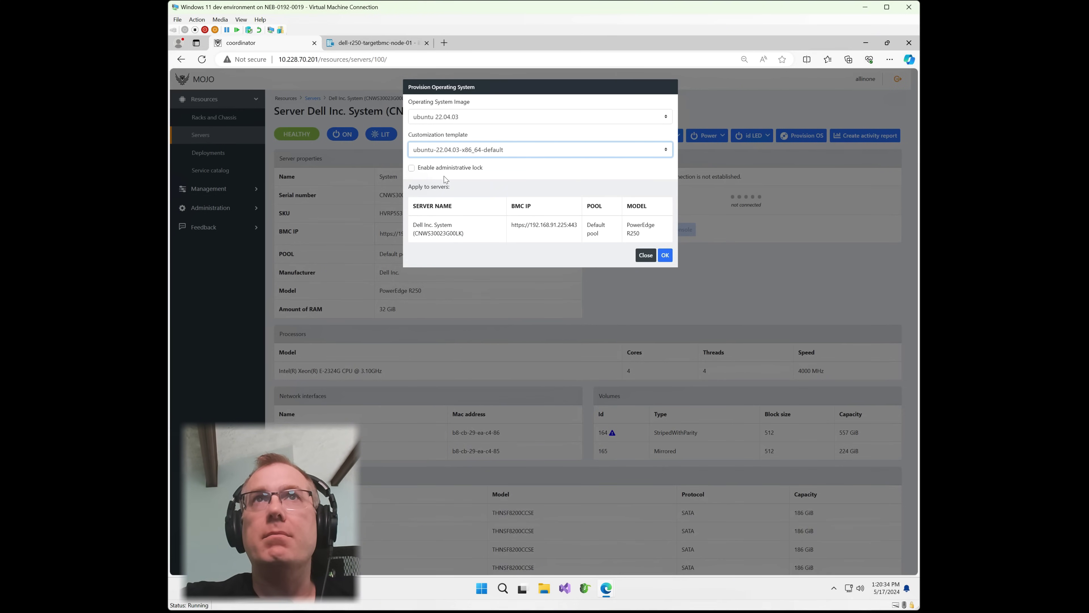
{"action": "left_click", "coordinate": [666, 255]}
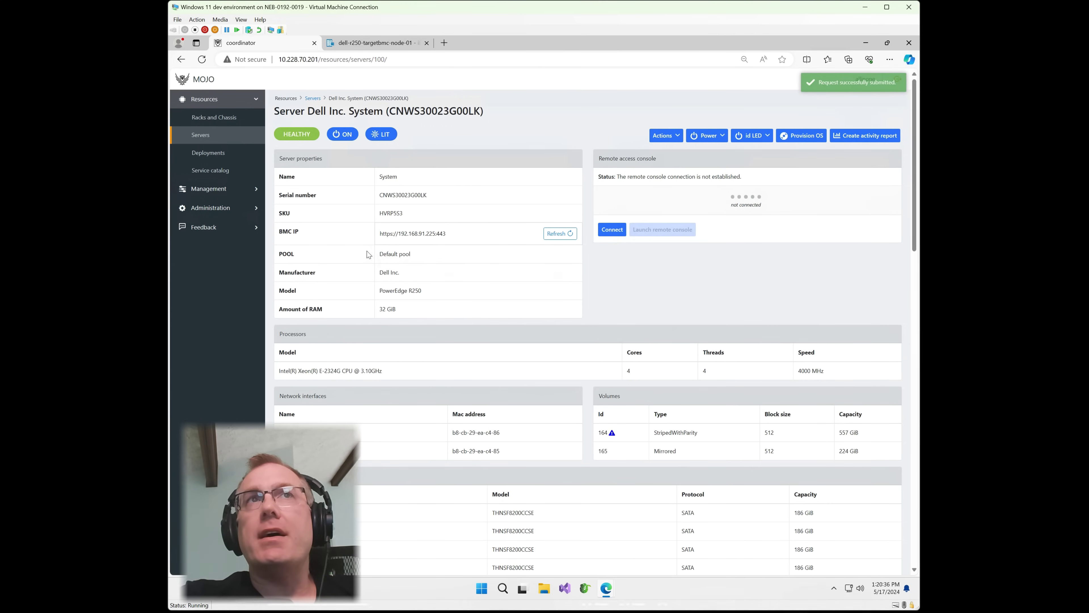
{"action": "left_click", "coordinate": [215, 189]}
Approve the OS provisioning request and bring forward the R250 console showing the Ubuntu installer.
{"action": "left_click", "coordinate": [202, 207]}
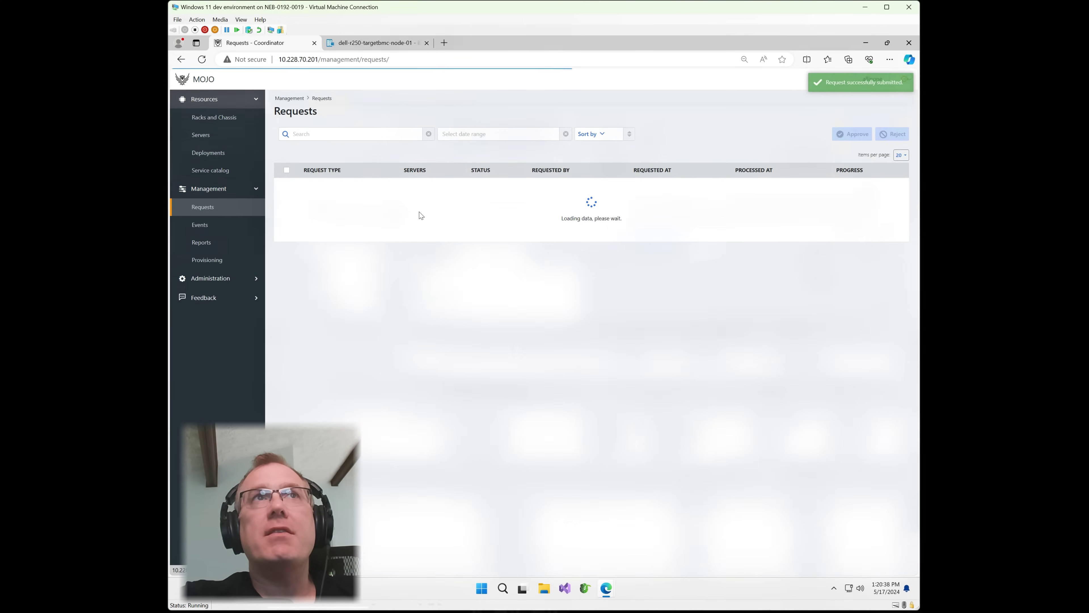
{"action": "left_click", "coordinate": [576, 183]}
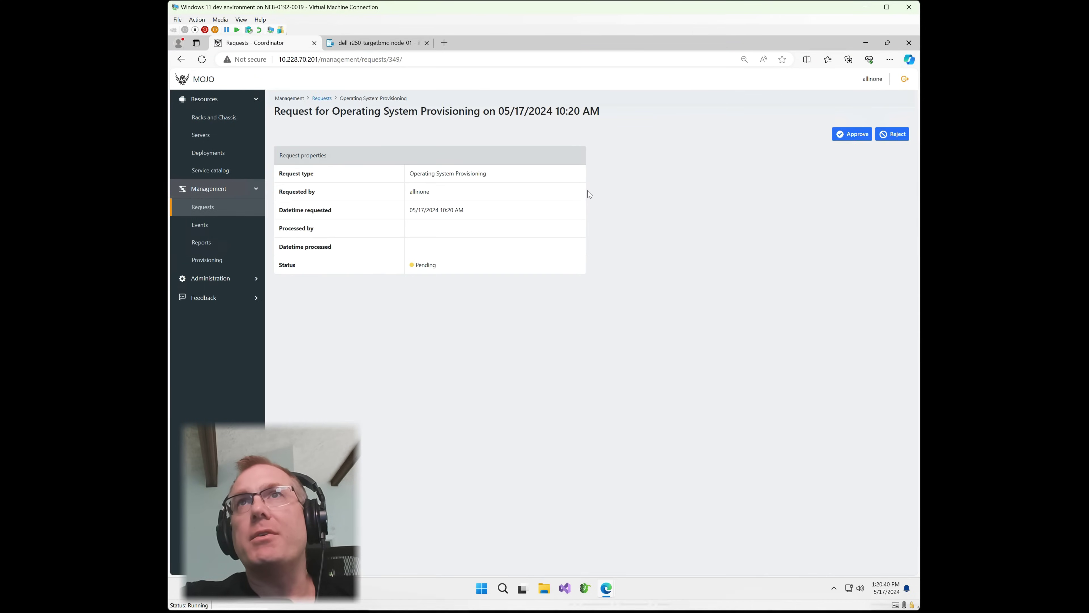
{"action": "left_click", "coordinate": [867, 137]}
{"action": "left_click", "coordinate": [665, 163]}
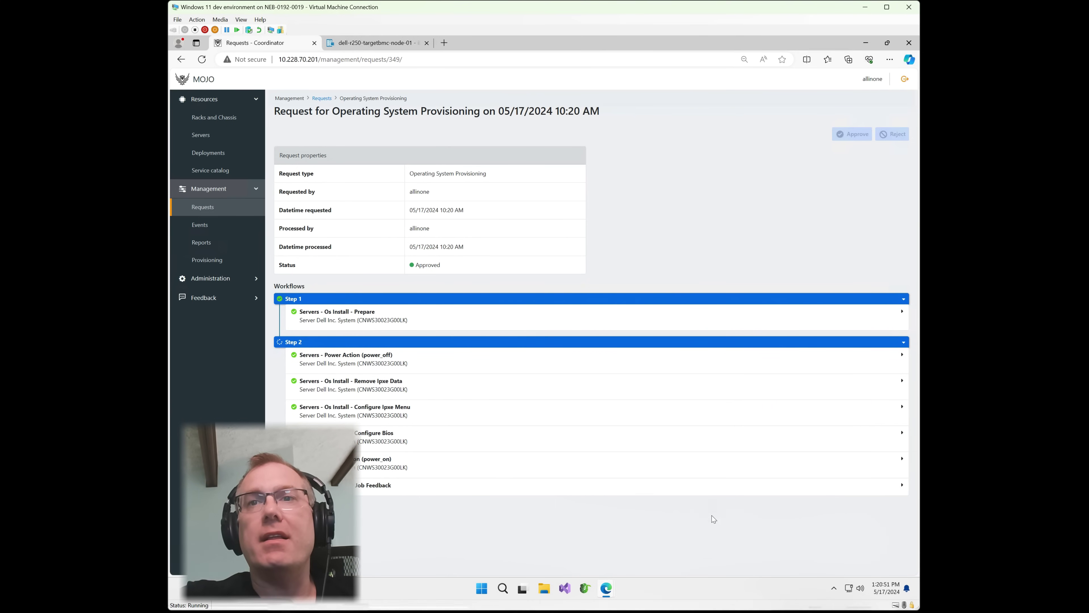
{"action": "mouse_move", "coordinate": [606, 588]}
{"action": "left_click", "coordinate": [637, 558]}
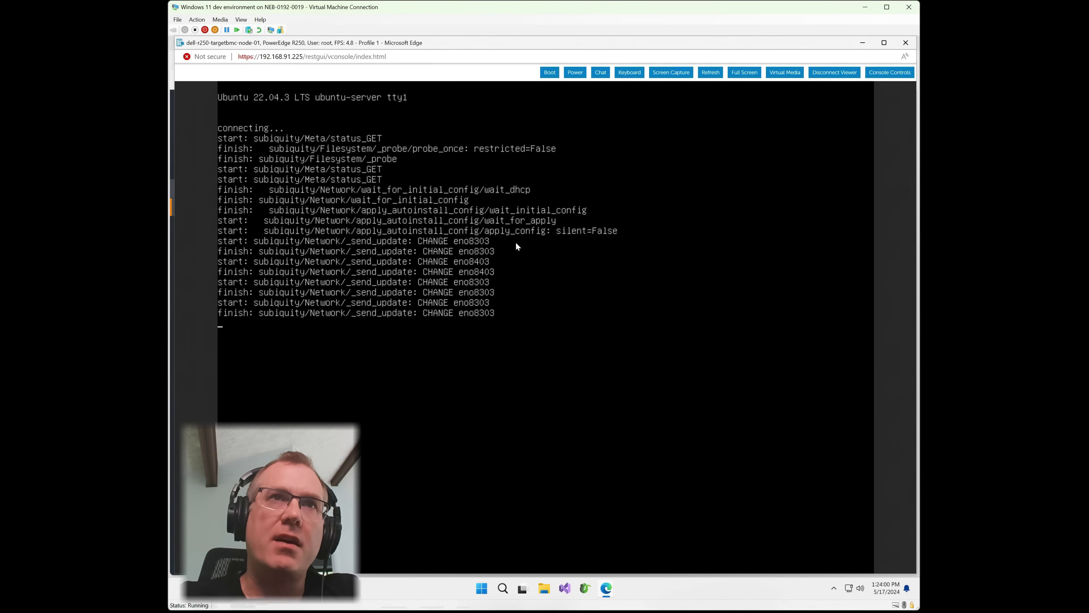
Minimize the console and view the Provisioning page's operating system images list.
{"action": "left_click", "coordinate": [863, 43]}
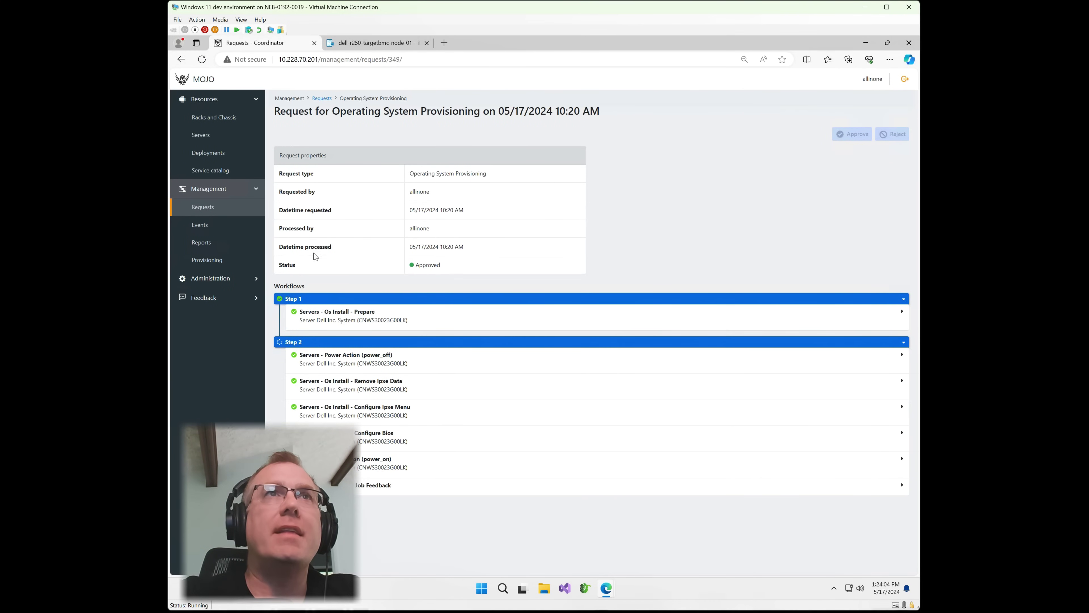
{"action": "left_click", "coordinate": [206, 261]}
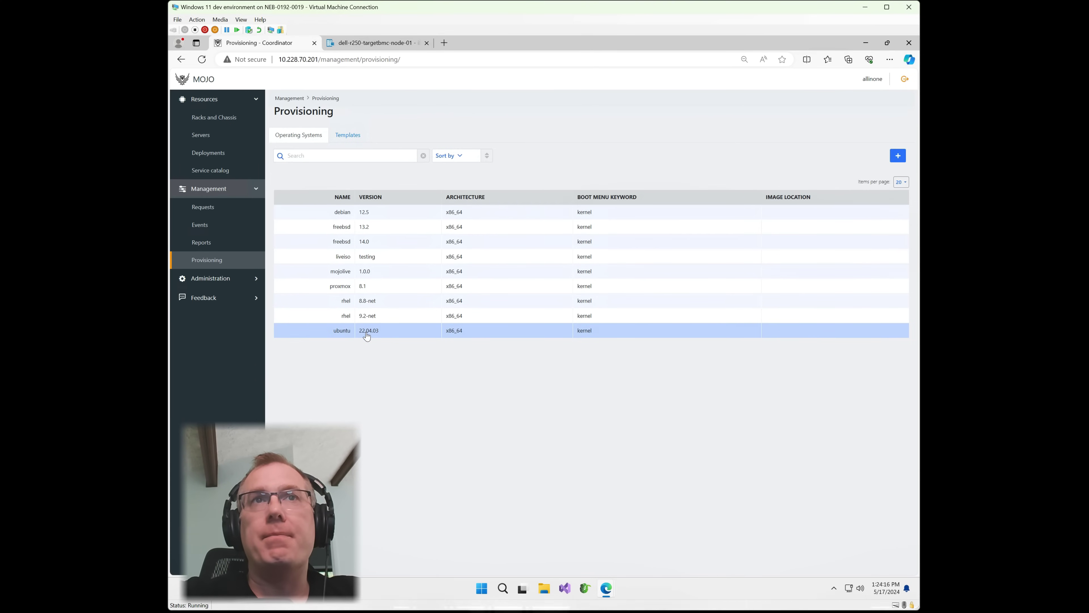
In Templates, review the ubuntu-22.04.03-x86_64-default template and close it unchanged.
{"action": "left_click", "coordinate": [340, 136]}
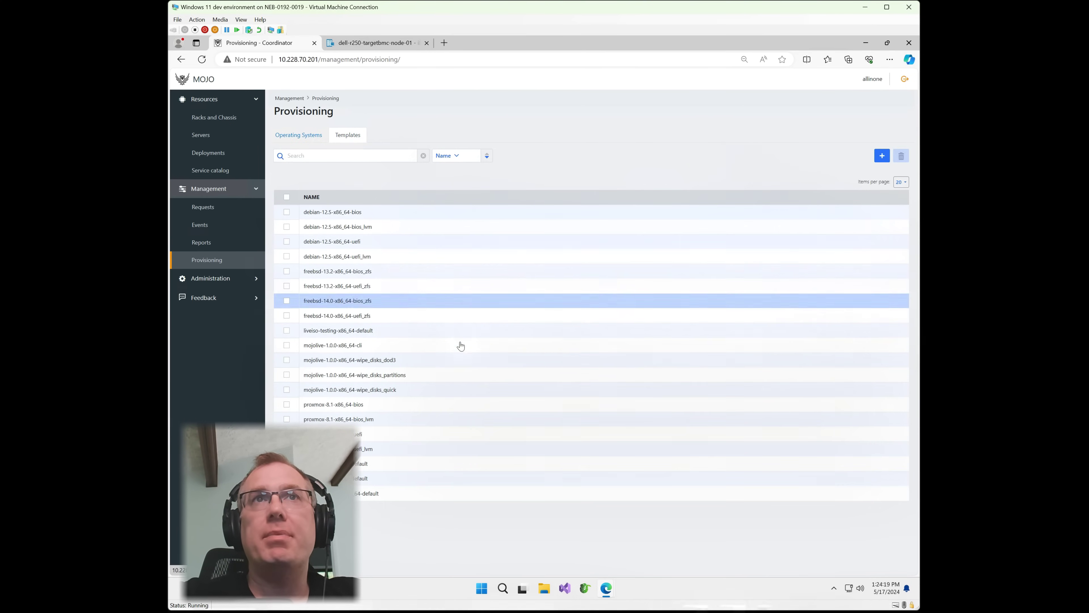
{"action": "left_click", "coordinate": [356, 493]}
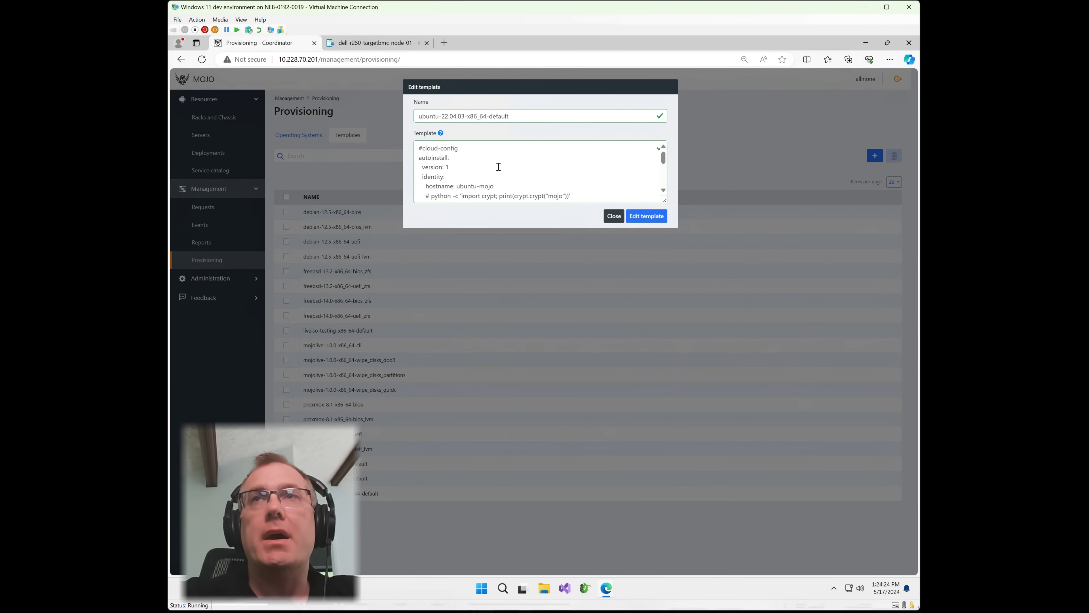
{"action": "scroll", "coordinate": [486, 161], "scroll_direction": "down", "scroll_amount": 1}
{"action": "scroll", "coordinate": [486, 161], "scroll_direction": "down", "scroll_amount": 3}
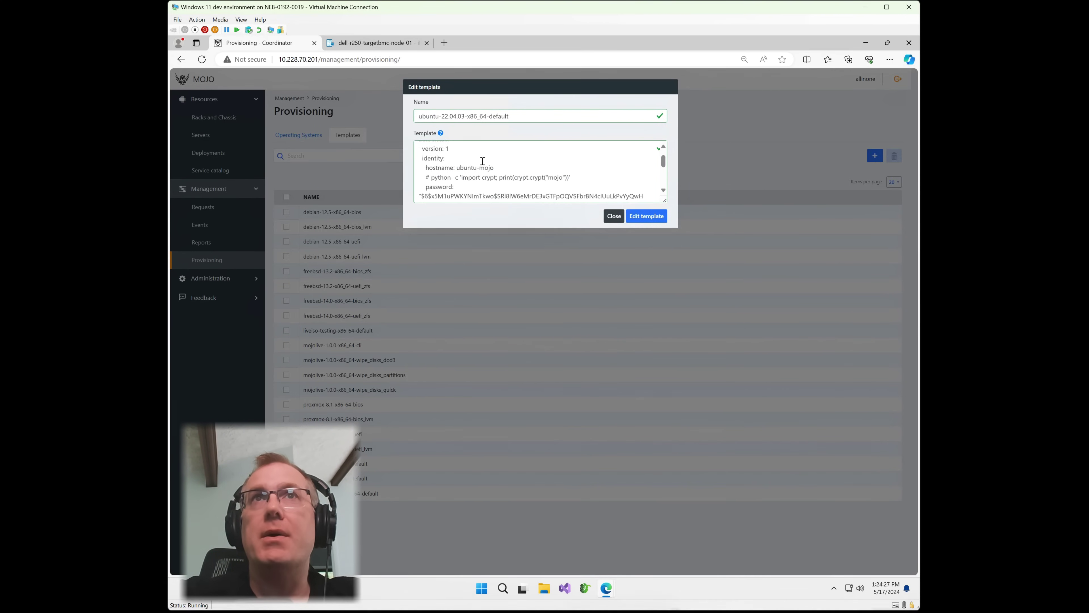
{"action": "scroll", "coordinate": [482, 155], "scroll_direction": "down", "scroll_amount": 4}
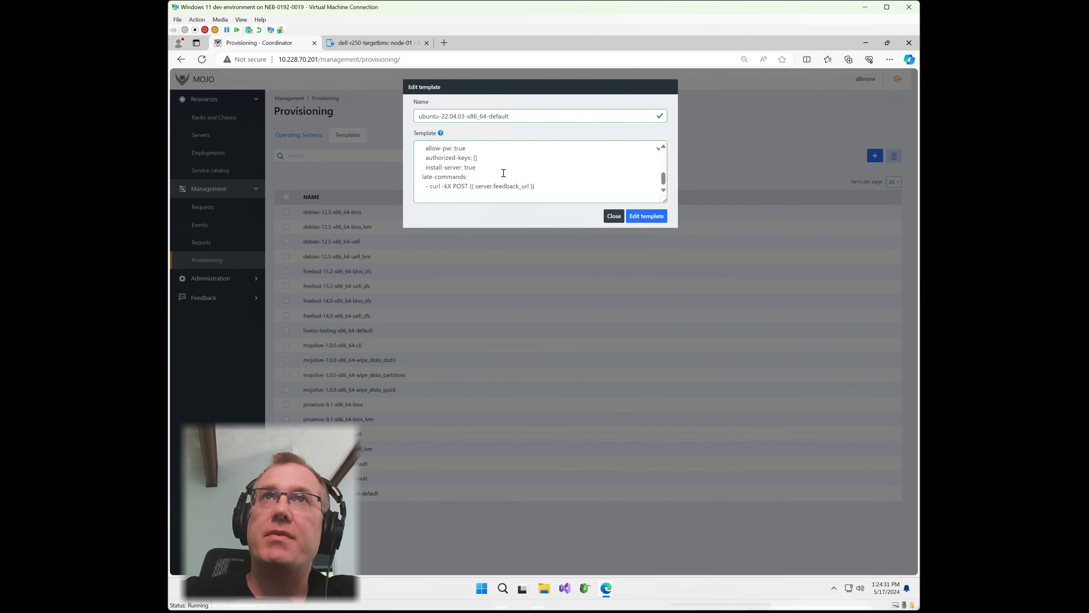
{"action": "scroll", "coordinate": [504, 173], "scroll_direction": "up", "scroll_amount": 10}
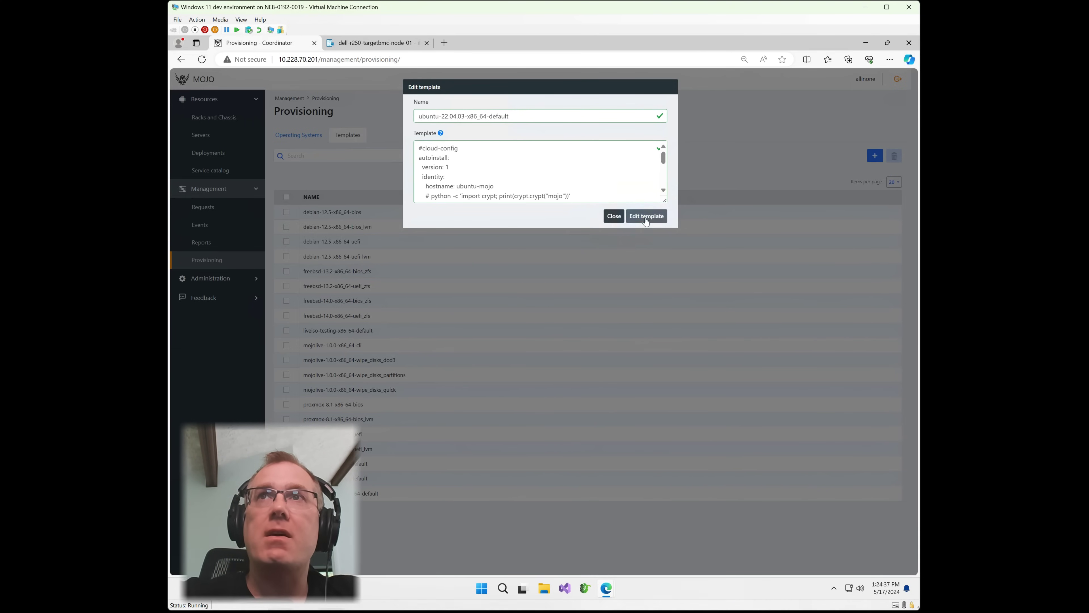
{"action": "left_click", "coordinate": [613, 216]}
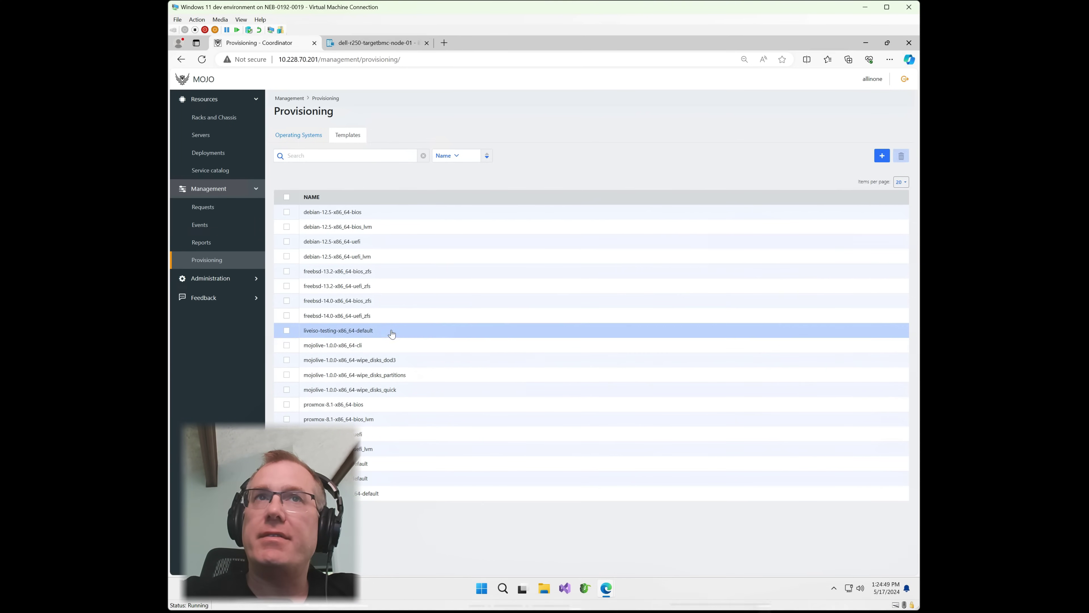
Review the freebsd-14.0-x86_64-uefi_zfs template script and close it without changes.
{"action": "left_click", "coordinate": [373, 317]}
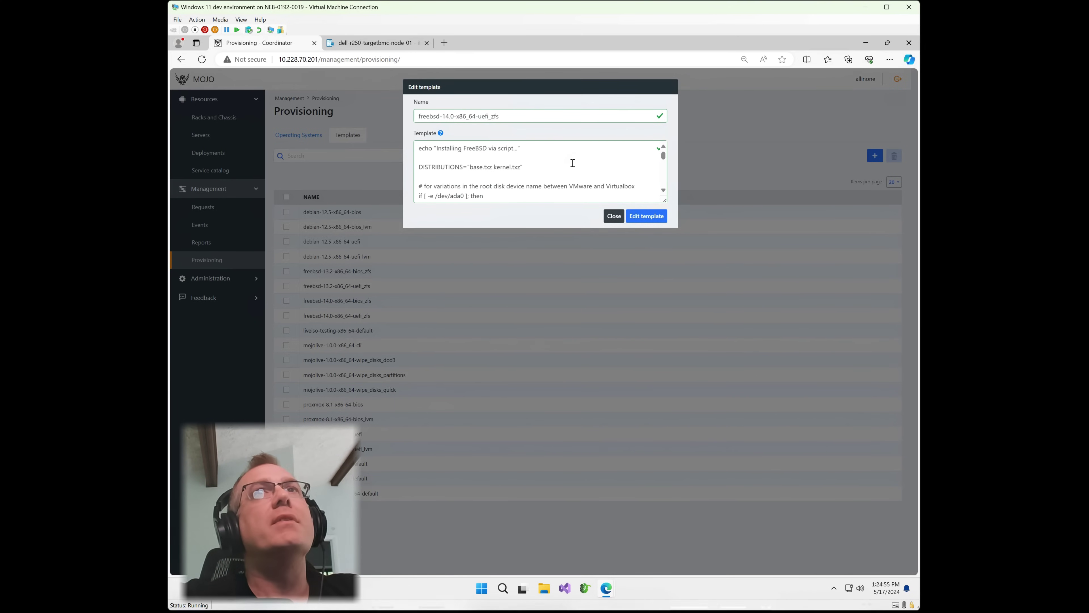
{"action": "scroll", "coordinate": [561, 161], "scroll_direction": "down", "scroll_amount": 1}
{"action": "scroll", "coordinate": [561, 161], "scroll_direction": "down", "scroll_amount": 1}
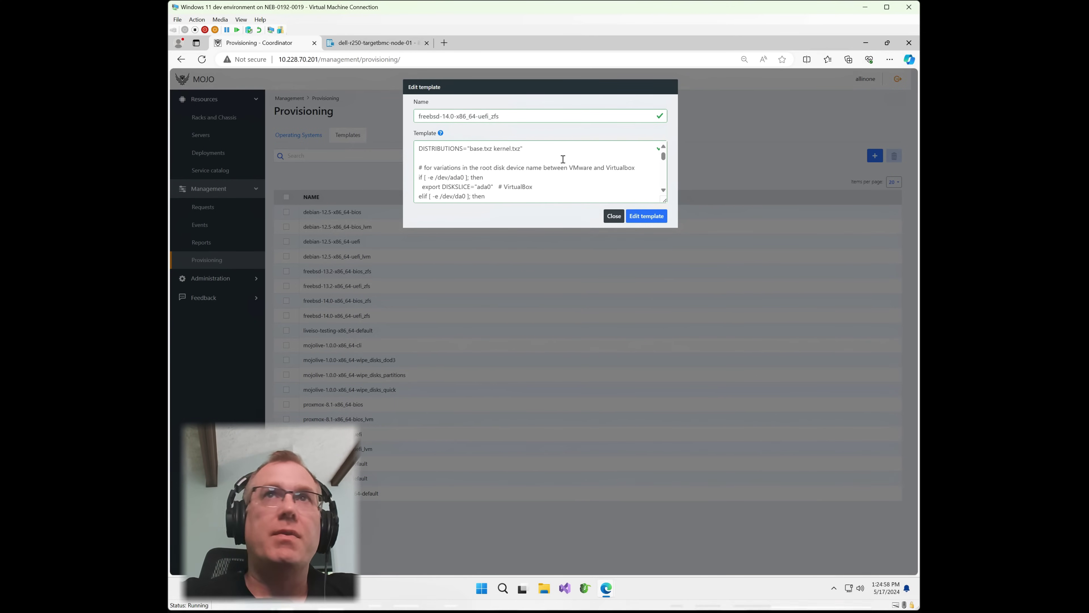
{"action": "scroll", "coordinate": [564, 158], "scroll_direction": "down", "scroll_amount": 3}
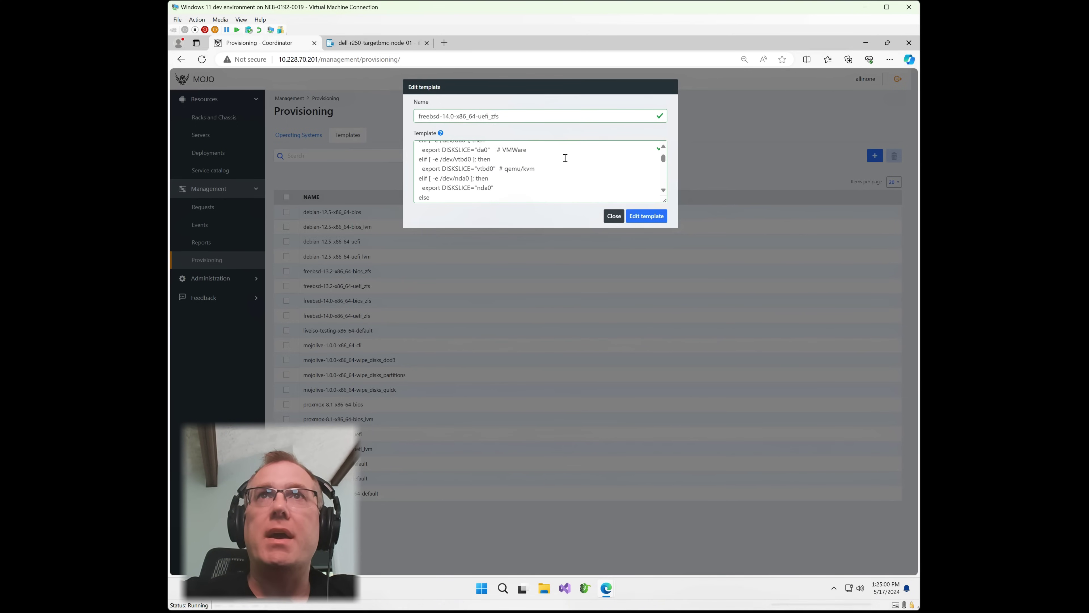
{"action": "scroll", "coordinate": [566, 158], "scroll_direction": "down", "scroll_amount": 6}
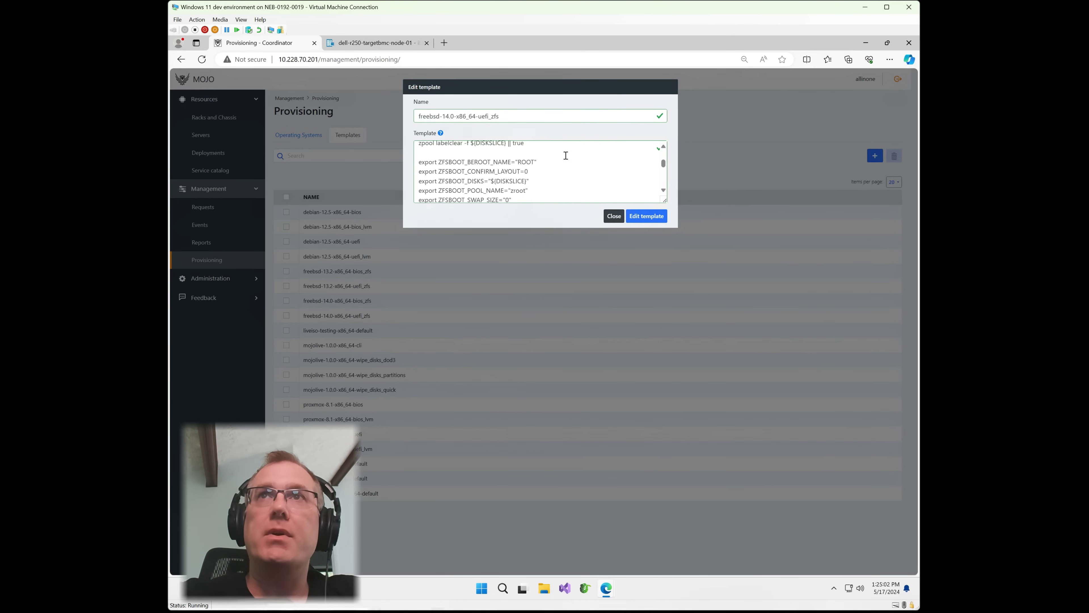
{"action": "scroll", "coordinate": [566, 155], "scroll_direction": "down", "scroll_amount": 10}
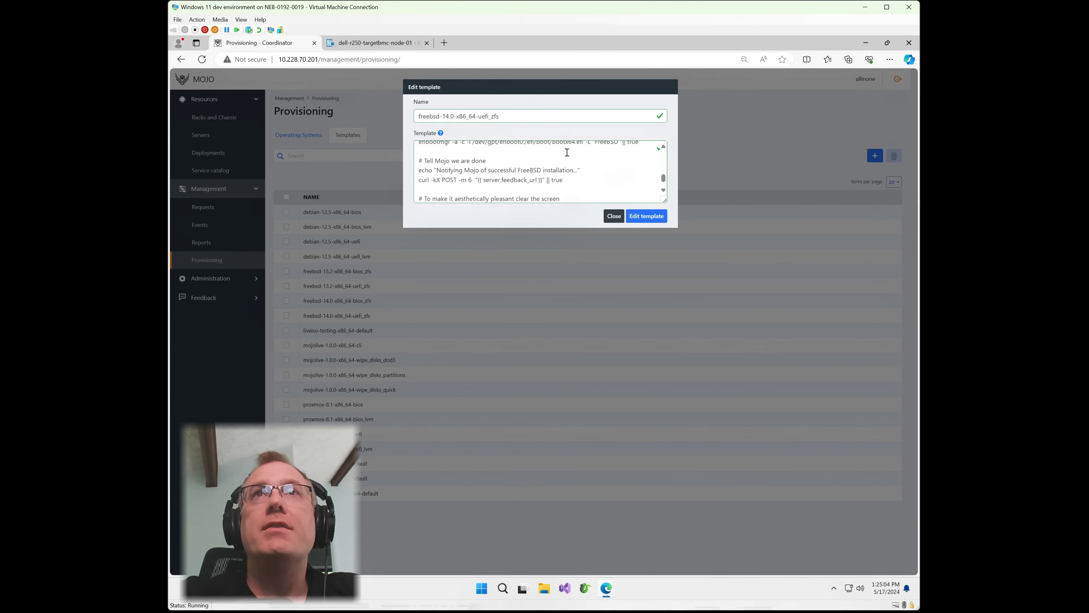
{"action": "scroll", "coordinate": [567, 152], "scroll_direction": "down", "scroll_amount": 3}
{"action": "left_click", "coordinate": [614, 216]}
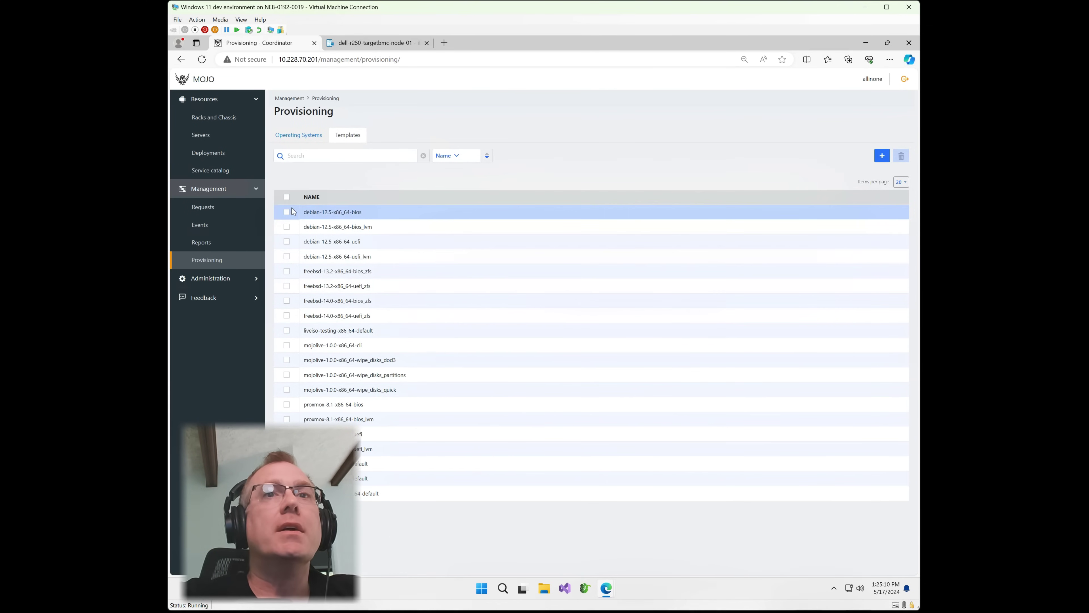
Check the R250's red status tooltip in Servers, then view the OS Deployments list.
{"action": "left_click", "coordinate": [207, 137]}
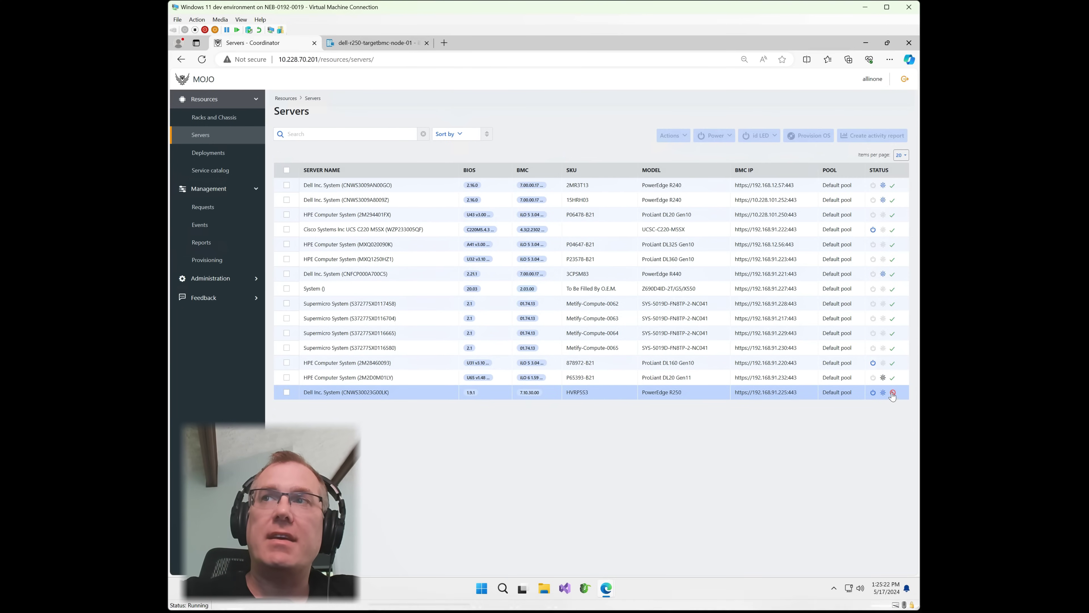
{"action": "mouse_move", "coordinate": [893, 395]}
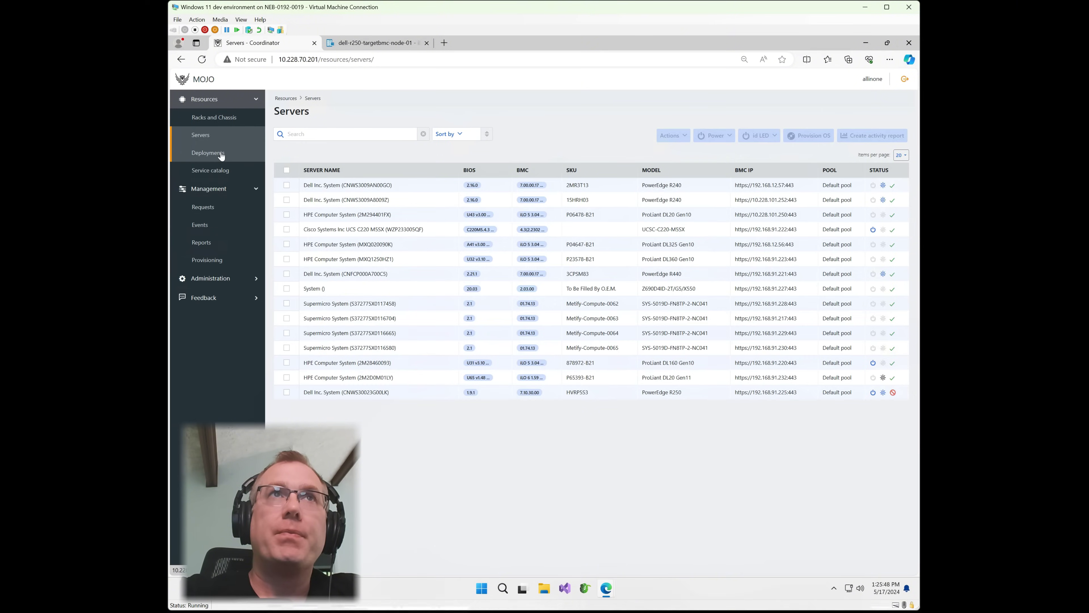
{"action": "left_click", "coordinate": [233, 155]}
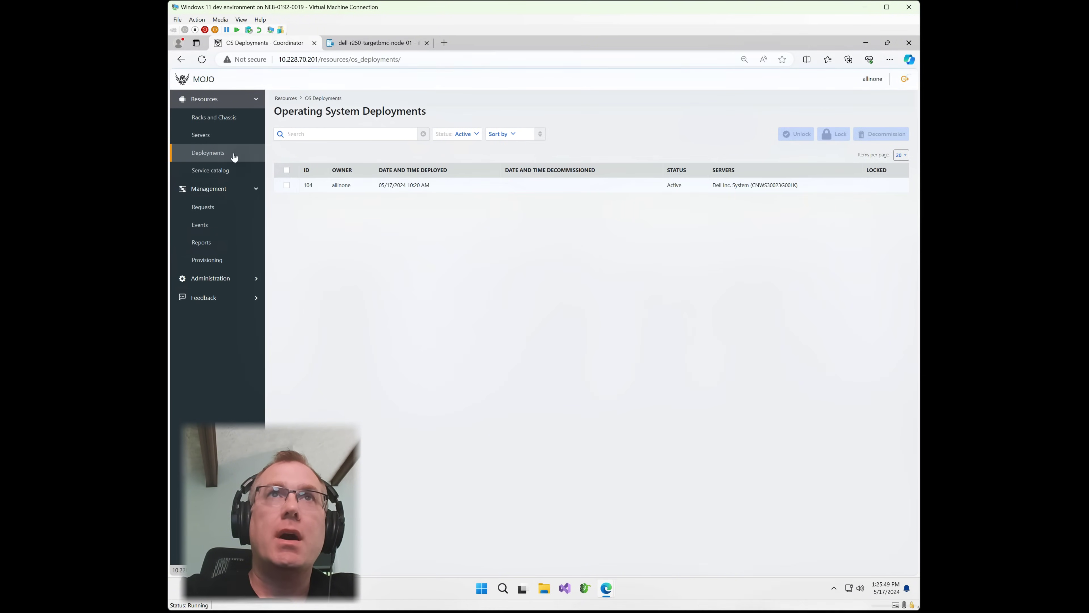
Start decommissioning deployment 104 with Wipe filesystems ticked, back out, and return to the R250's console.
{"action": "left_click", "coordinate": [351, 187]}
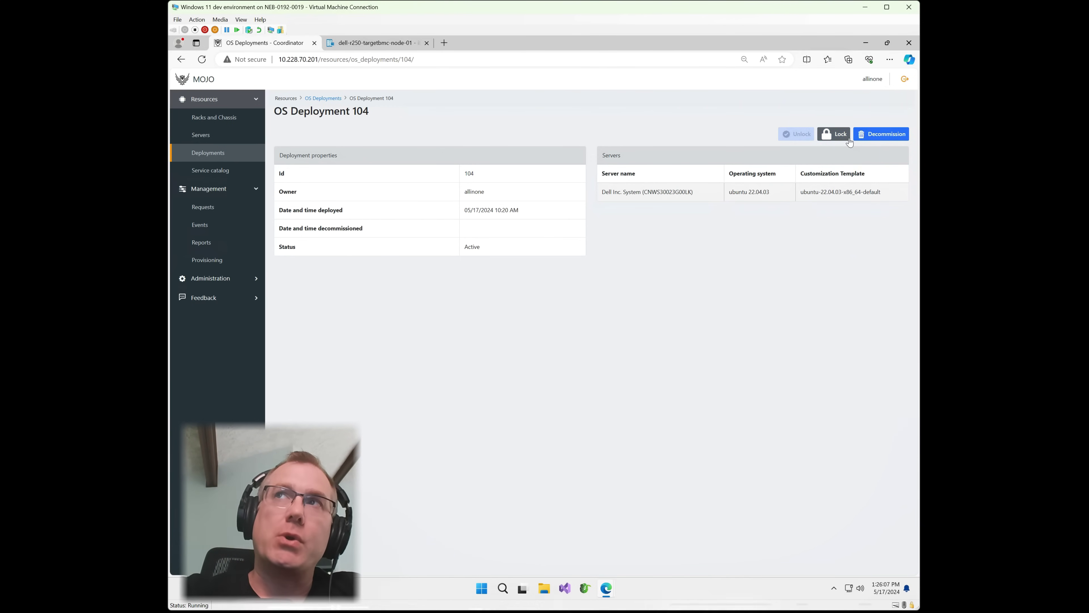
{"action": "left_click", "coordinate": [877, 134]}
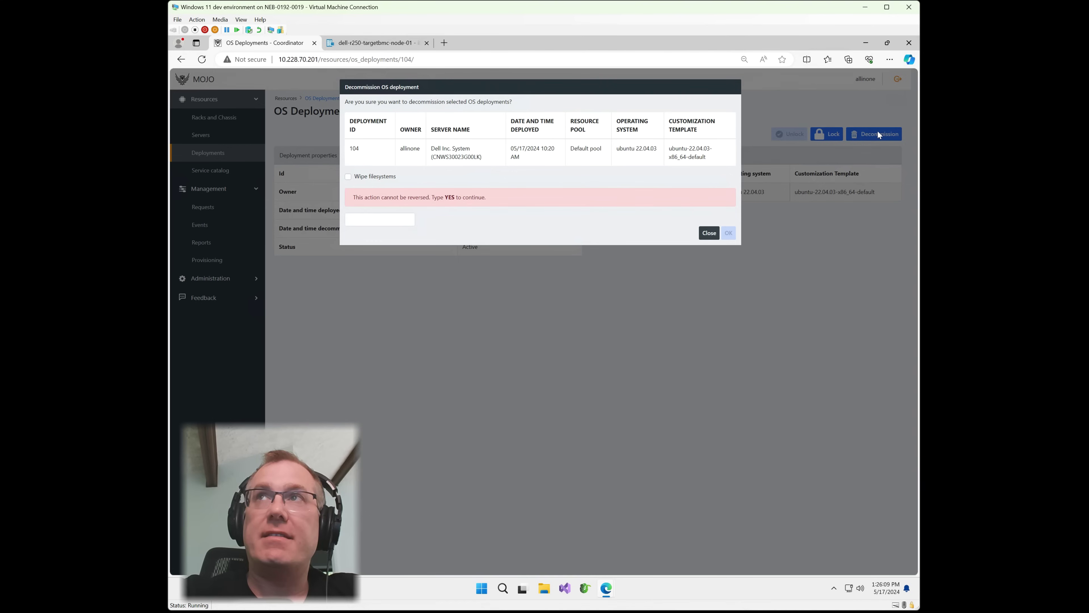
{"action": "left_click", "coordinate": [348, 176]}
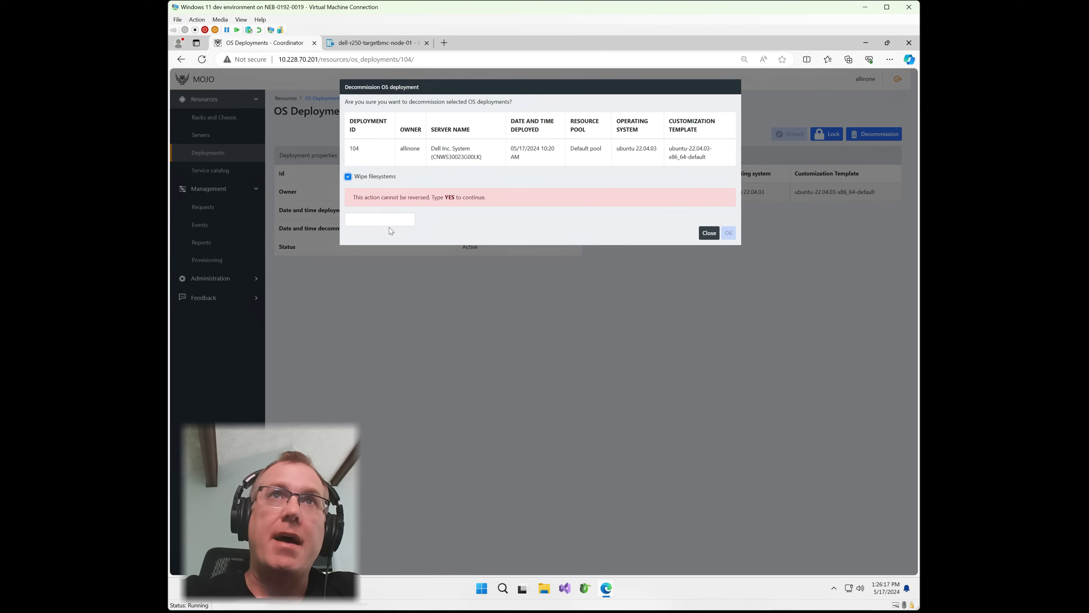
{"action": "left_click", "coordinate": [708, 233]}
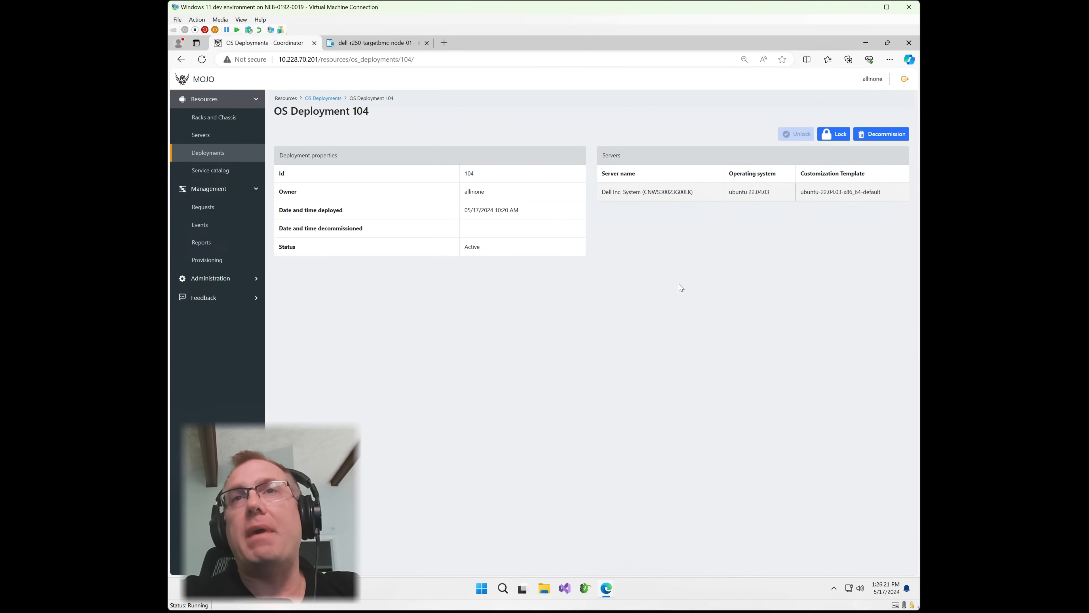
{"action": "left_click", "coordinate": [208, 138]}
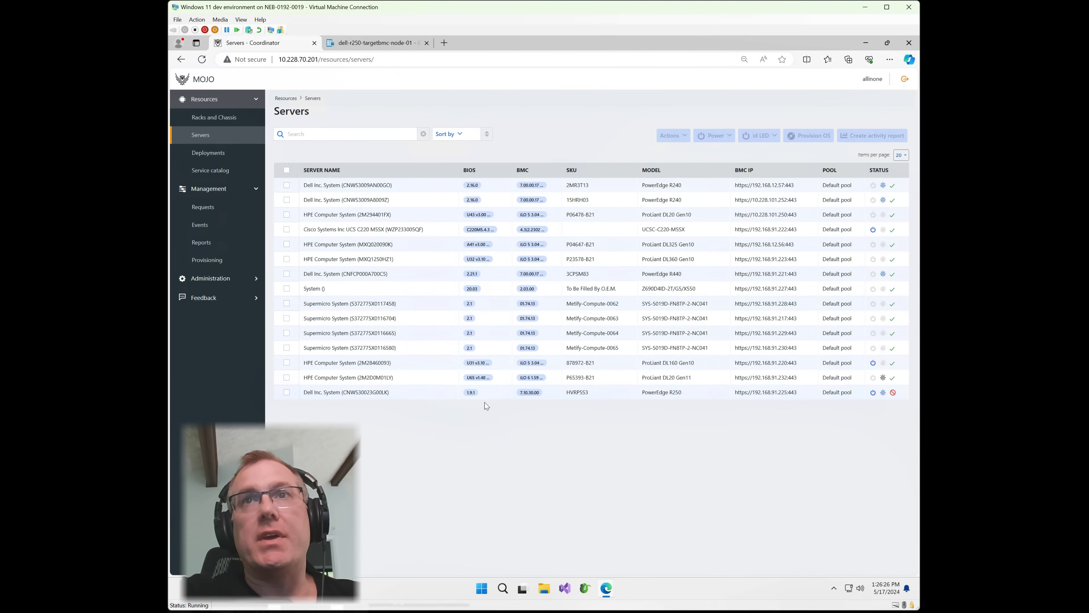
{"action": "left_click", "coordinate": [373, 42]}
{"action": "left_click", "coordinate": [266, 43]}
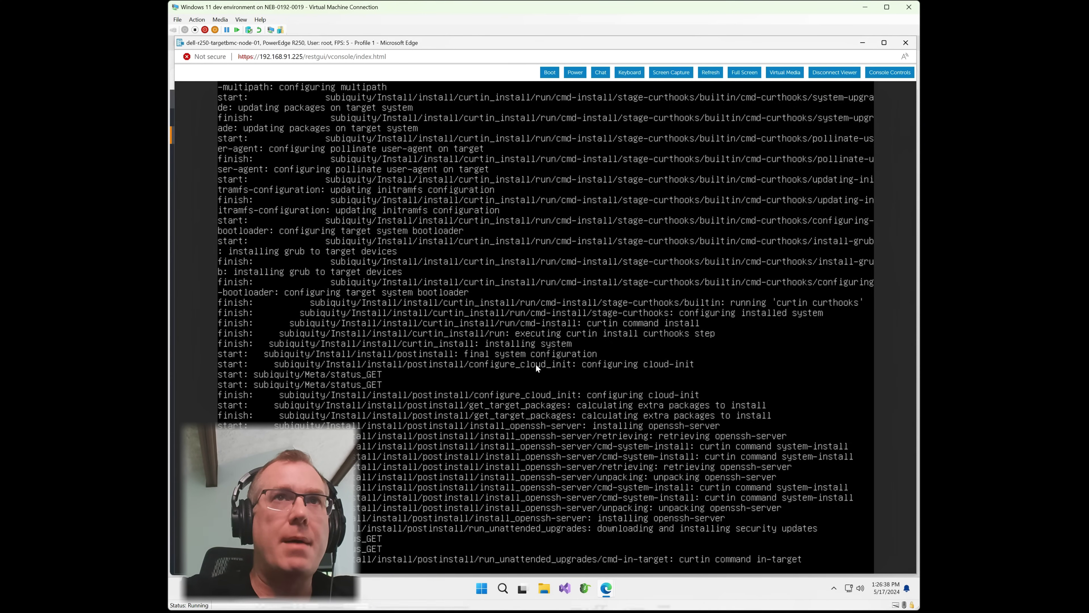
{"action": "left_click", "coordinate": [863, 43]}
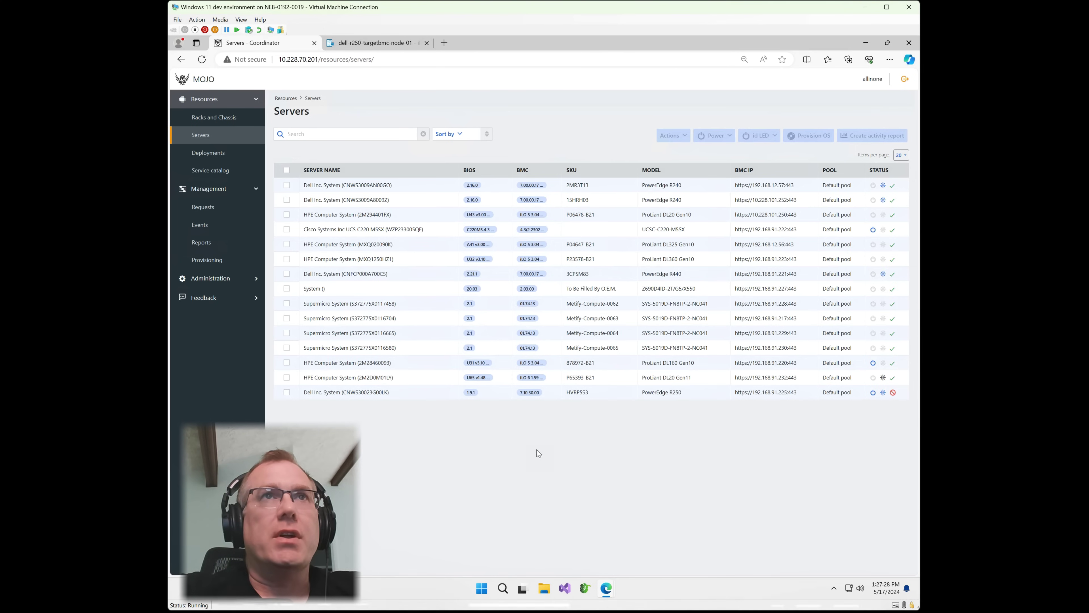
{"action": "left_click", "coordinate": [636, 563]}
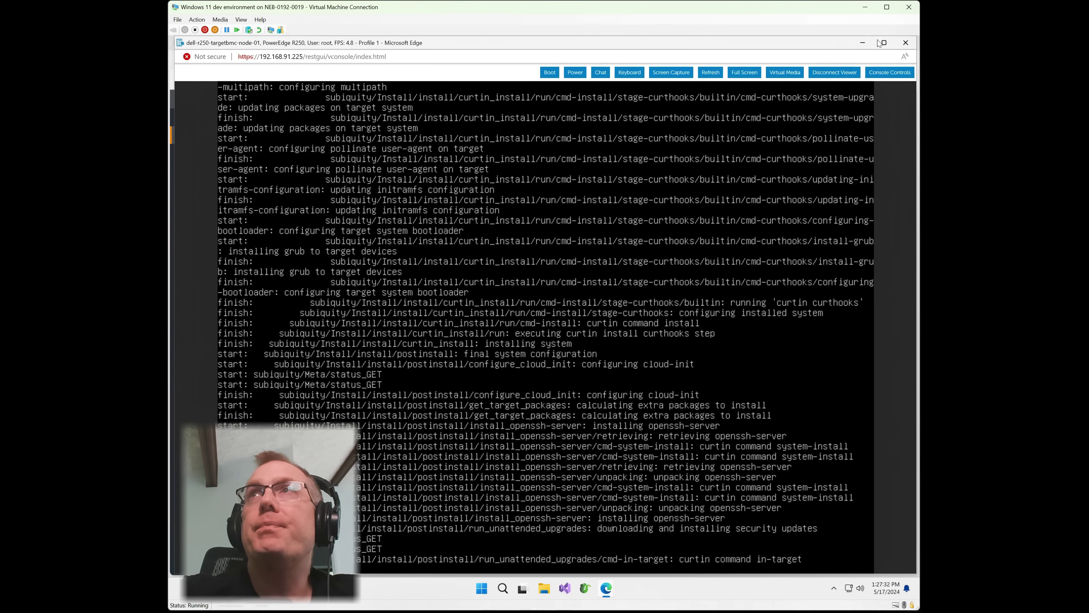
{"action": "left_click", "coordinate": [863, 43]}
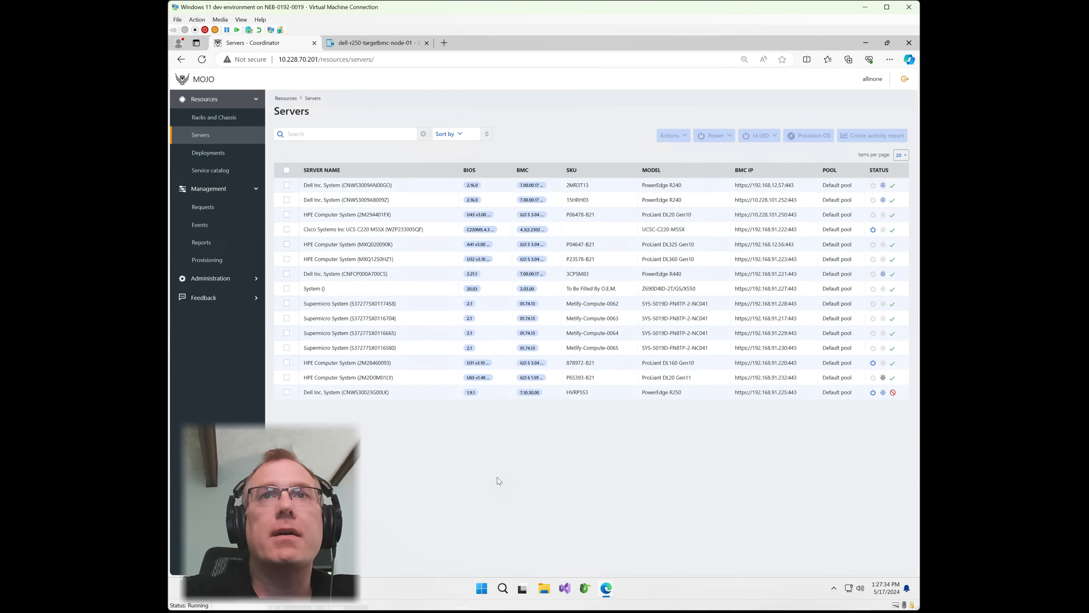
{"action": "left_click", "coordinate": [422, 393]}
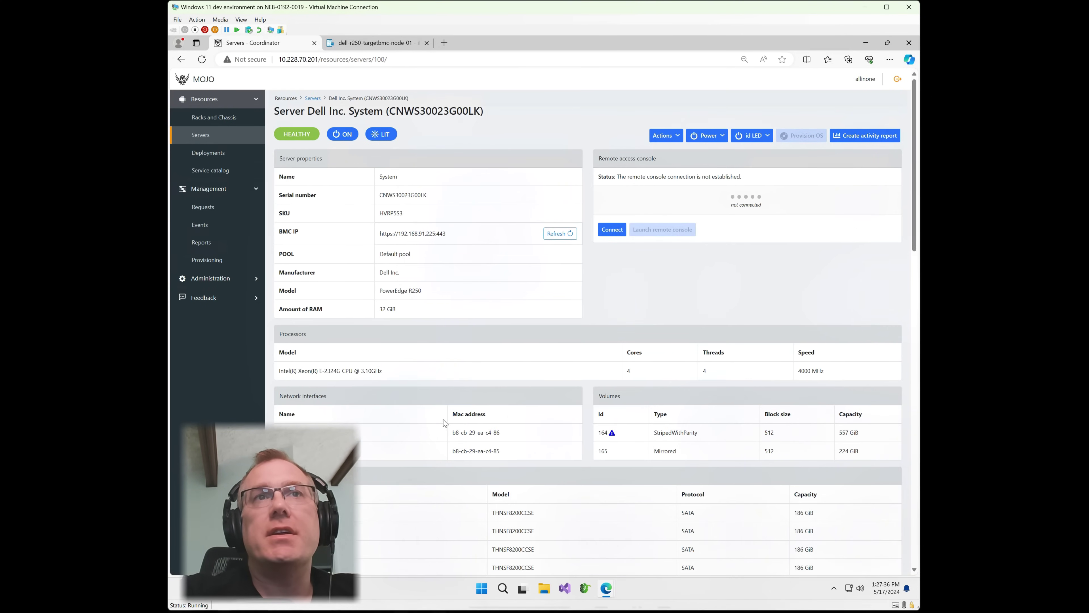
{"action": "left_click", "coordinate": [661, 137]}
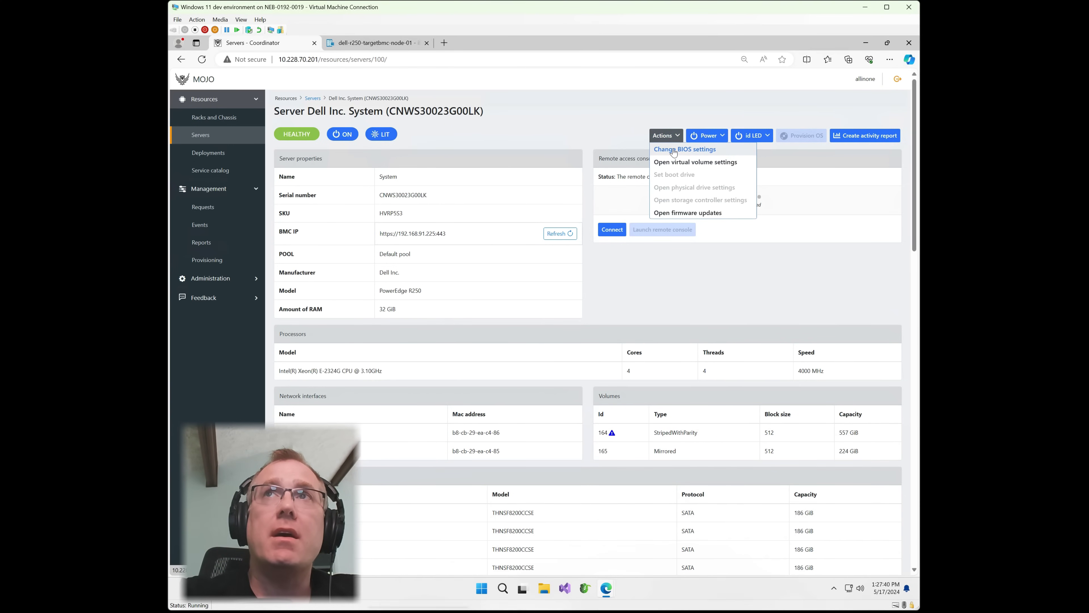
{"action": "left_click", "coordinate": [686, 213]}
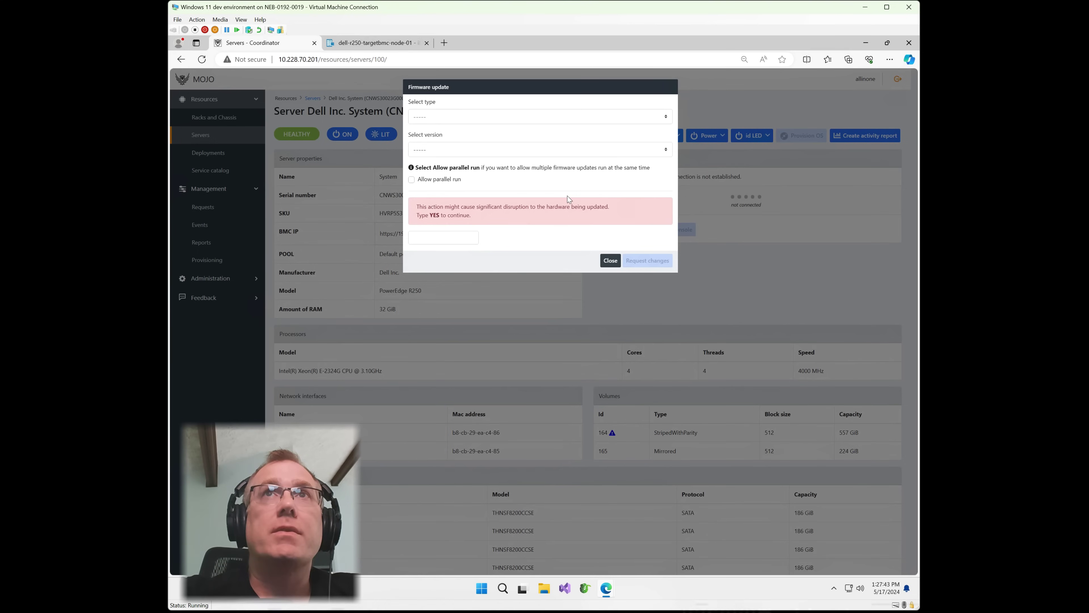
{"action": "left_click", "coordinate": [441, 118]}
{"action": "left_click", "coordinate": [446, 138]}
{"action": "left_click", "coordinate": [493, 149]}
{"action": "left_click", "coordinate": [510, 184]}
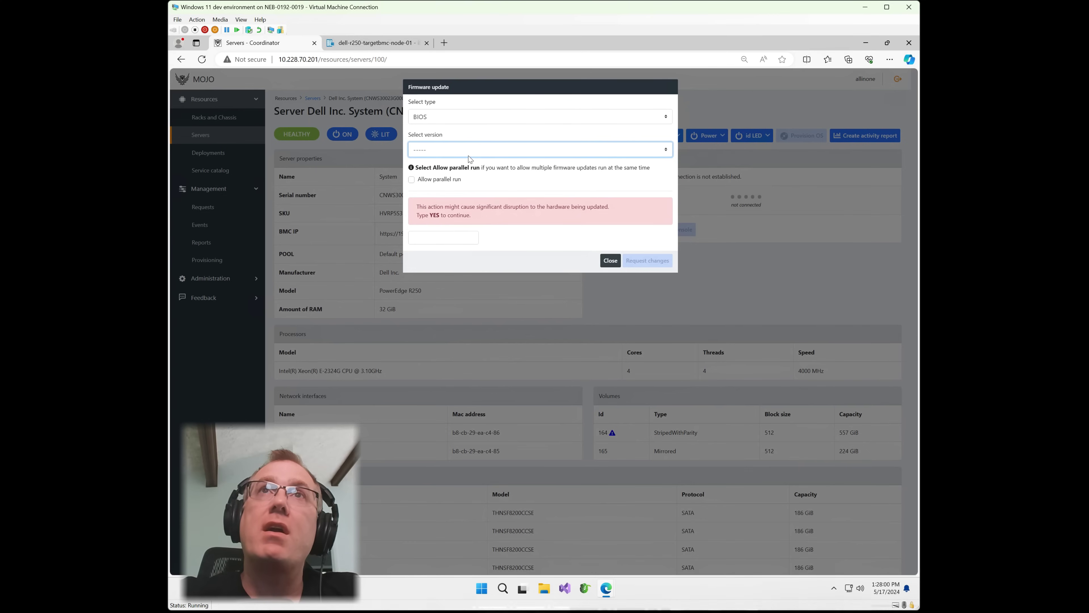
{"action": "left_click", "coordinate": [439, 115]}
{"action": "left_click", "coordinate": [431, 148]}
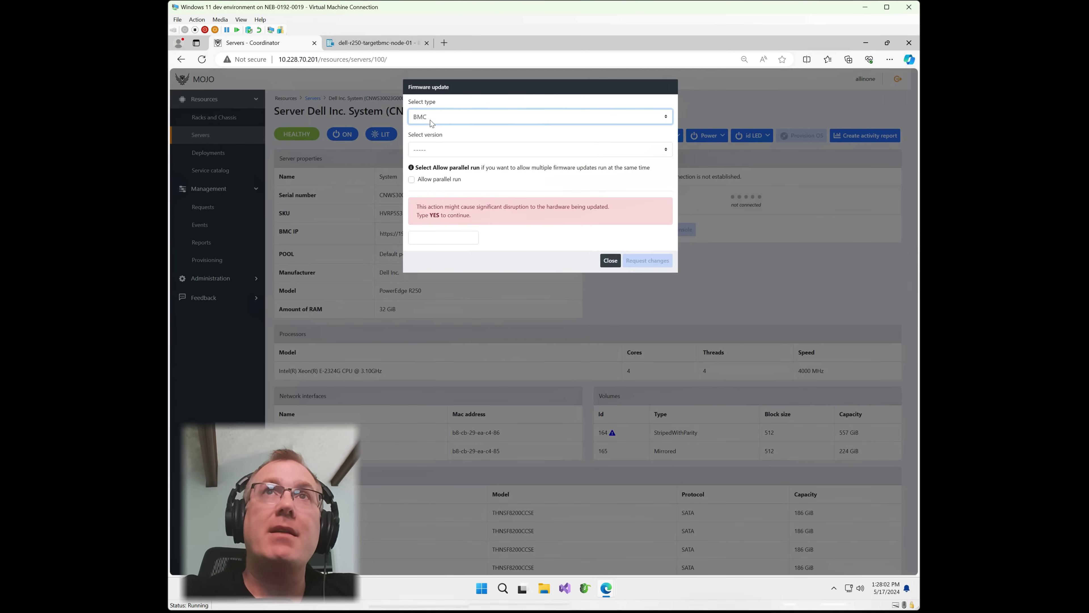
{"action": "left_click", "coordinate": [463, 149]}
{"action": "left_click", "coordinate": [487, 157]}
{"action": "left_click", "coordinate": [609, 260]}
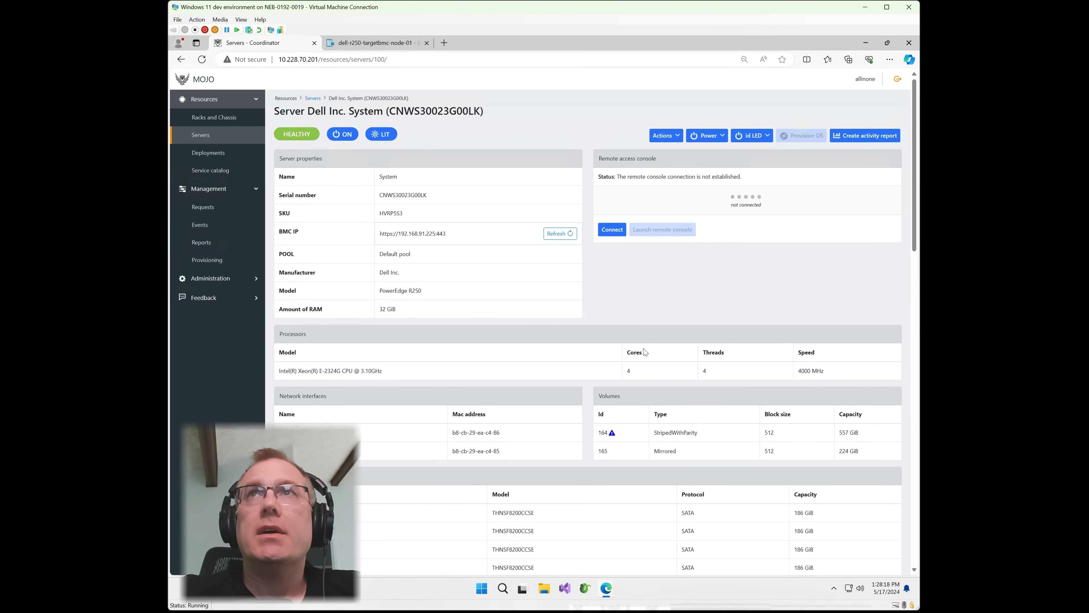
{"action": "left_click", "coordinate": [670, 137]}
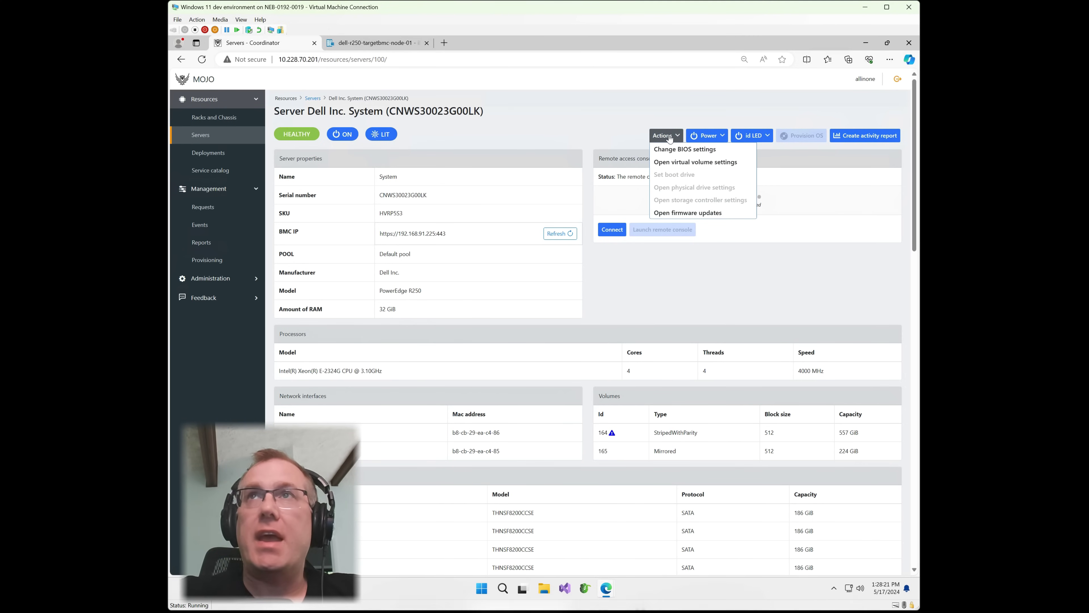
{"action": "left_click", "coordinate": [694, 150]}
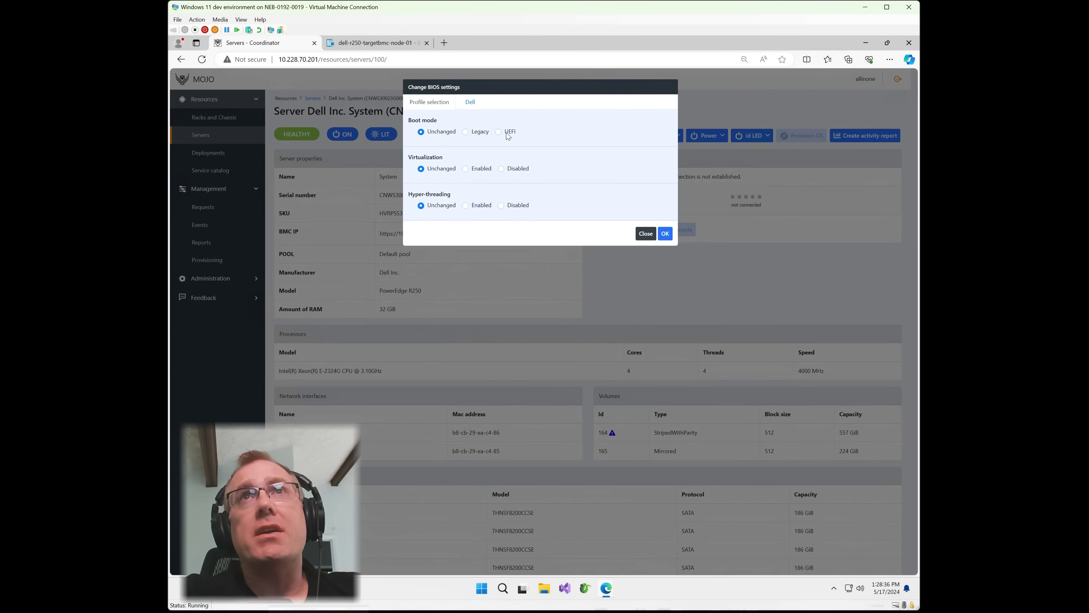
{"action": "left_click", "coordinate": [477, 168]}
{"action": "left_click", "coordinate": [498, 131]}
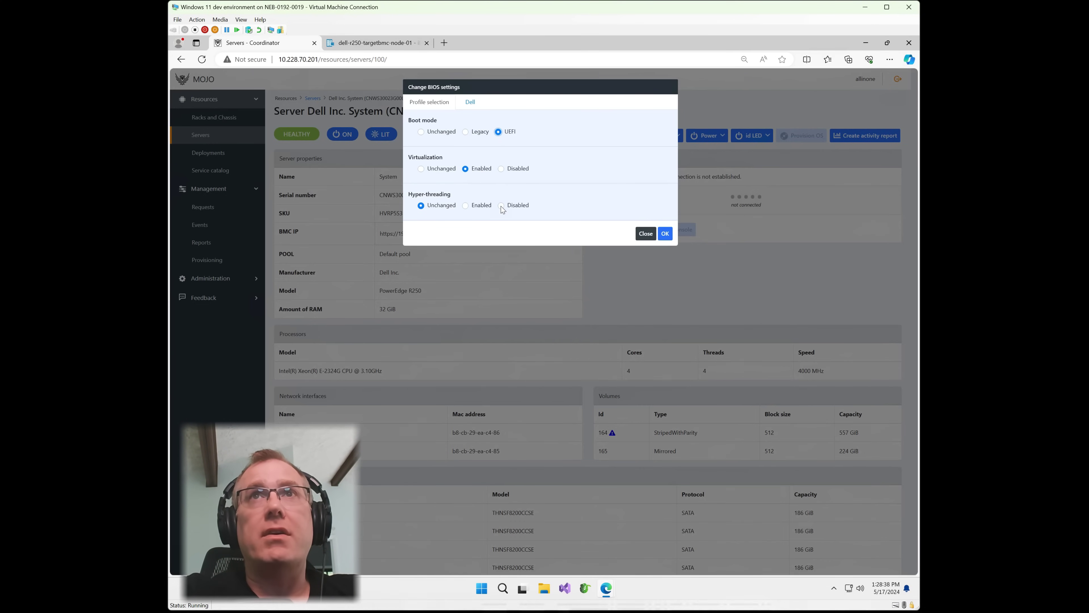
{"action": "left_click", "coordinate": [501, 205]}
{"action": "left_click", "coordinate": [470, 103]}
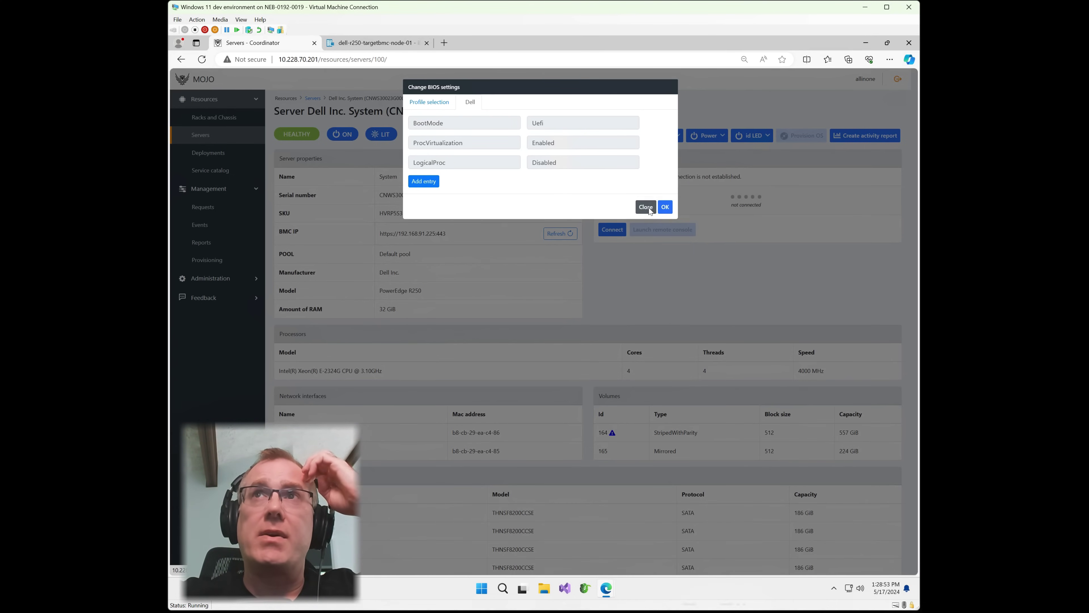
{"action": "left_click", "coordinate": [662, 208]}
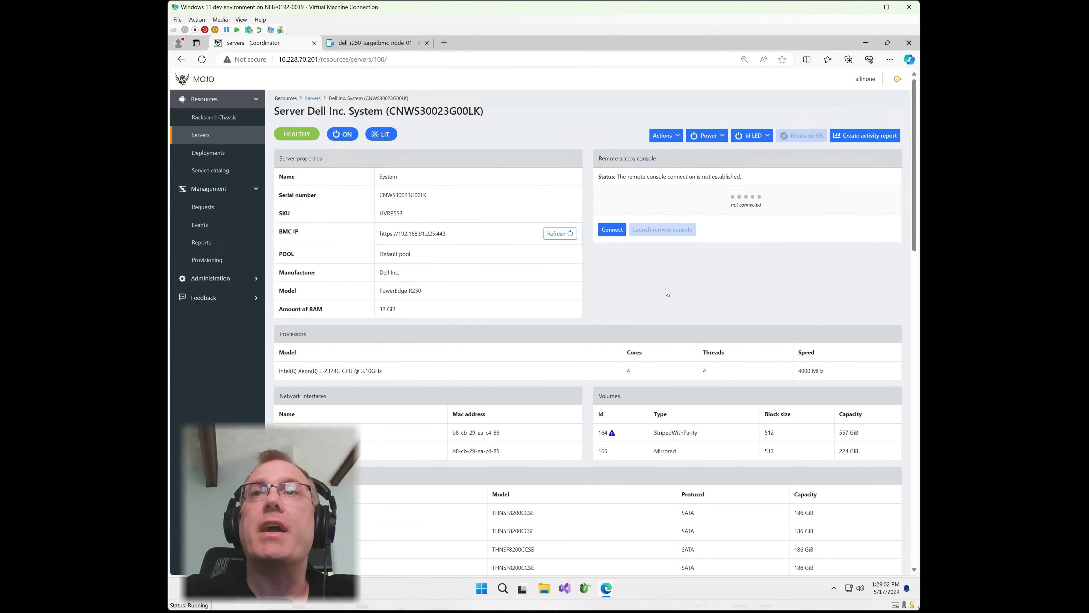
{"action": "mouse_move", "coordinate": [609, 575]}
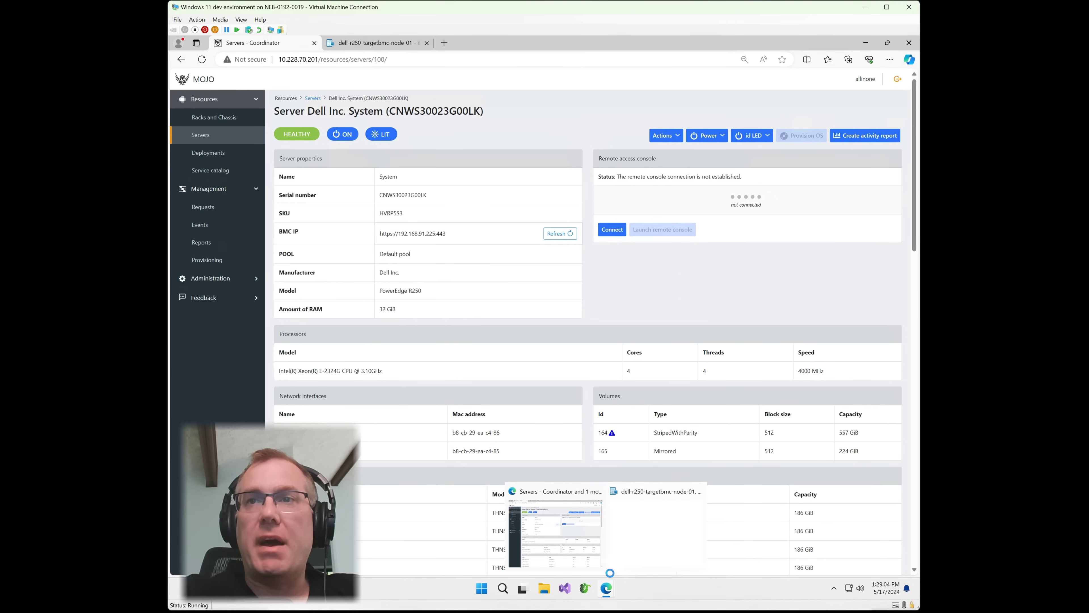
{"action": "left_click", "coordinate": [647, 549]}
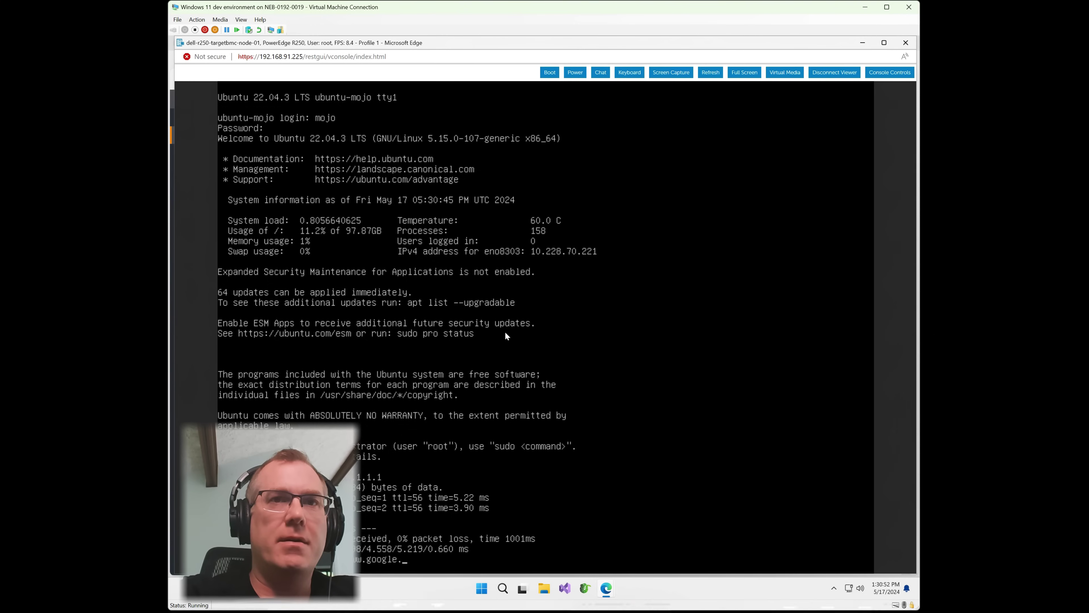
{"action": "type", "text": "com"}
{"action": "key", "text": "Return"}
{"action": "key", "text": "ctrl+c"}
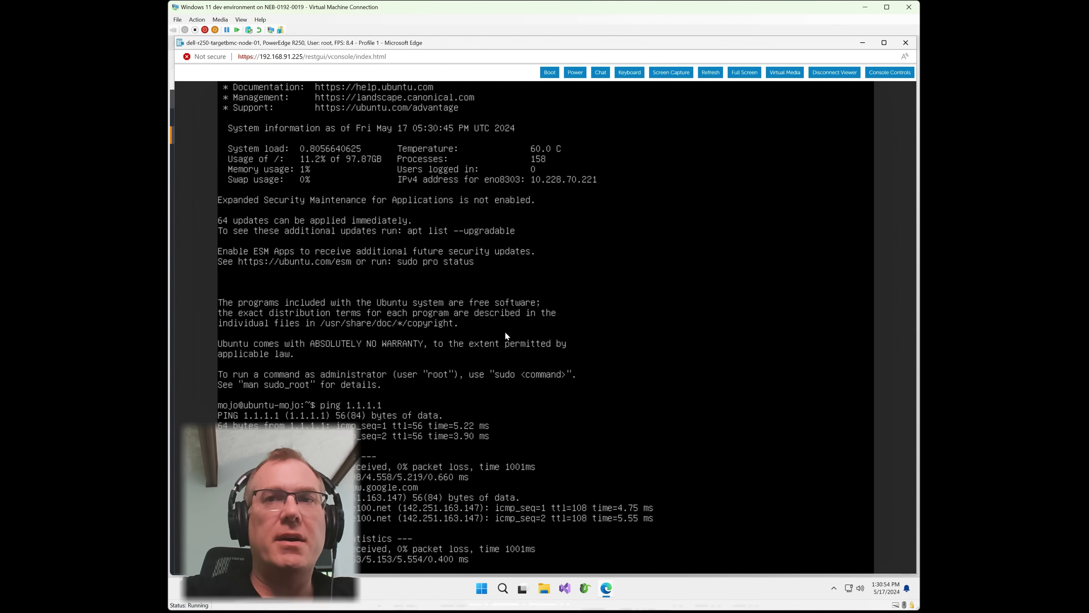
{"action": "left_click", "coordinate": [862, 43]}
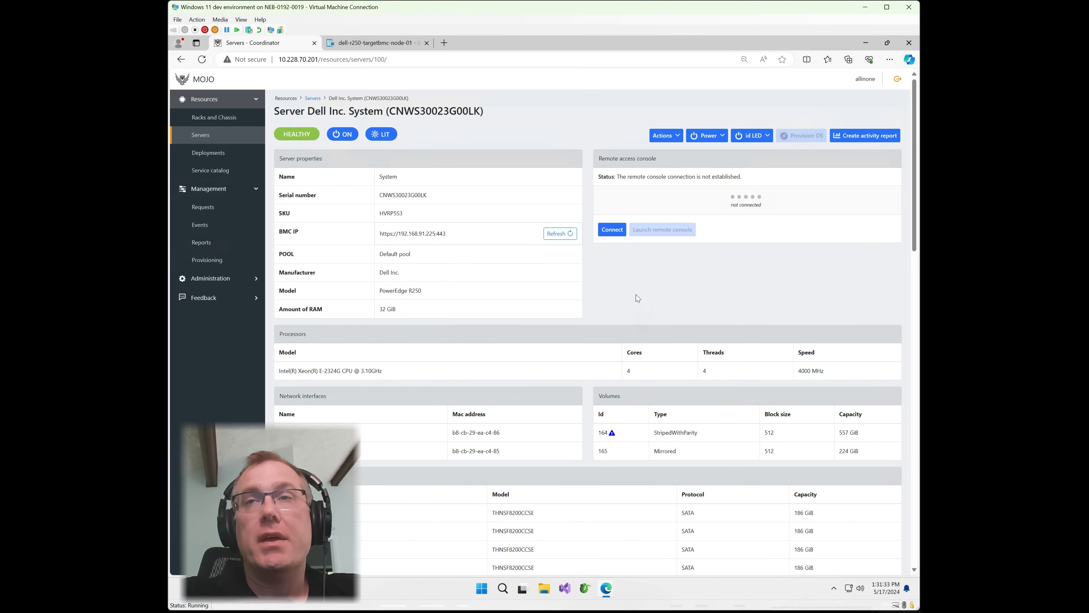
Select deployment 104, confirm its decommission by entering YES, and go to the Requests list.
{"action": "mouse_move", "coordinate": [612, 434]}
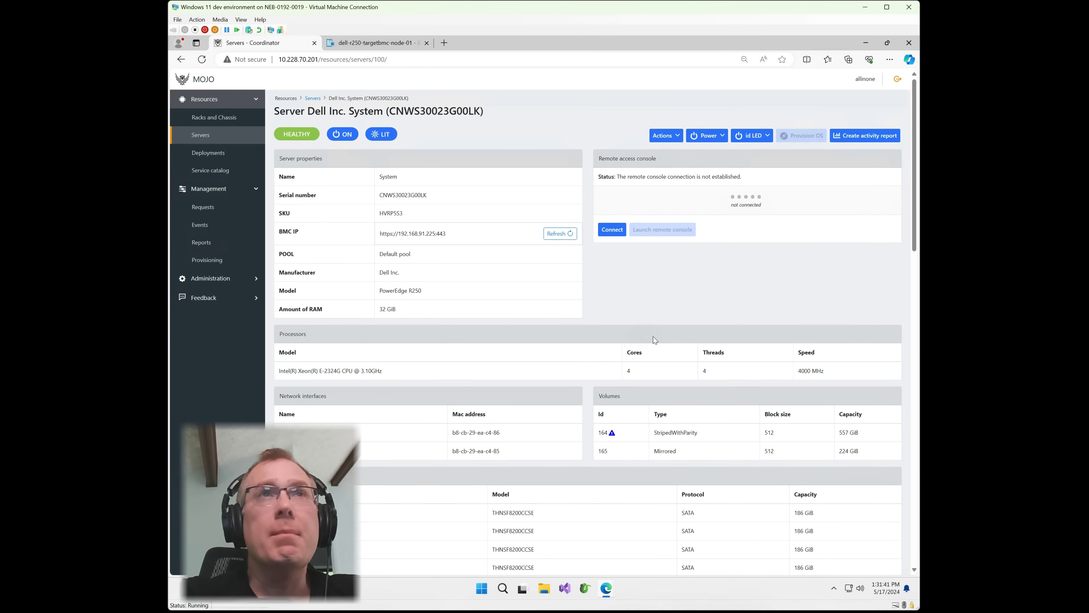
{"action": "left_click", "coordinate": [209, 159]}
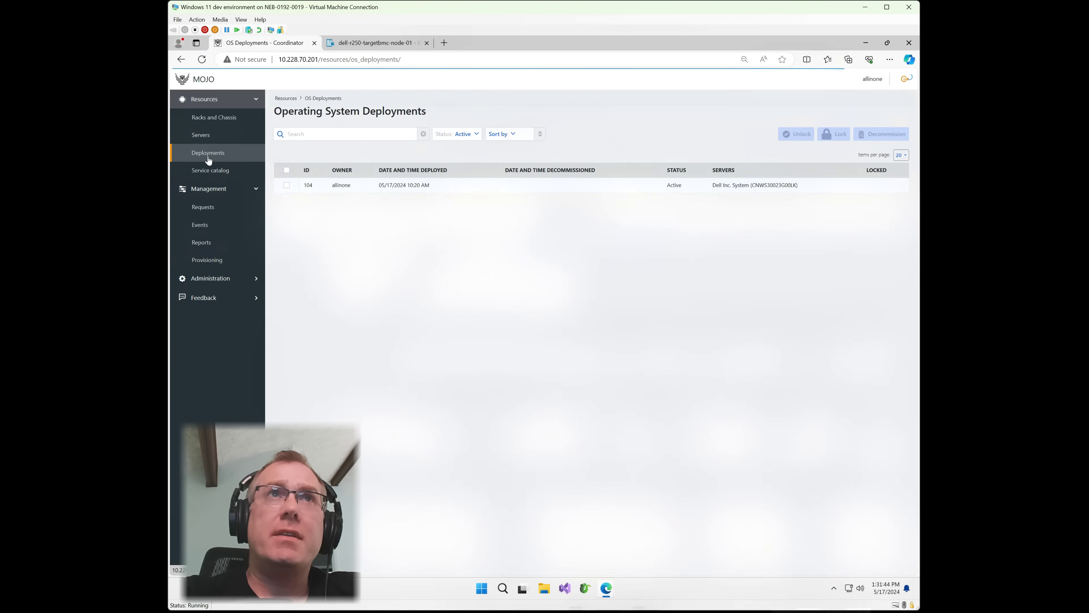
{"action": "left_click", "coordinate": [203, 141]}
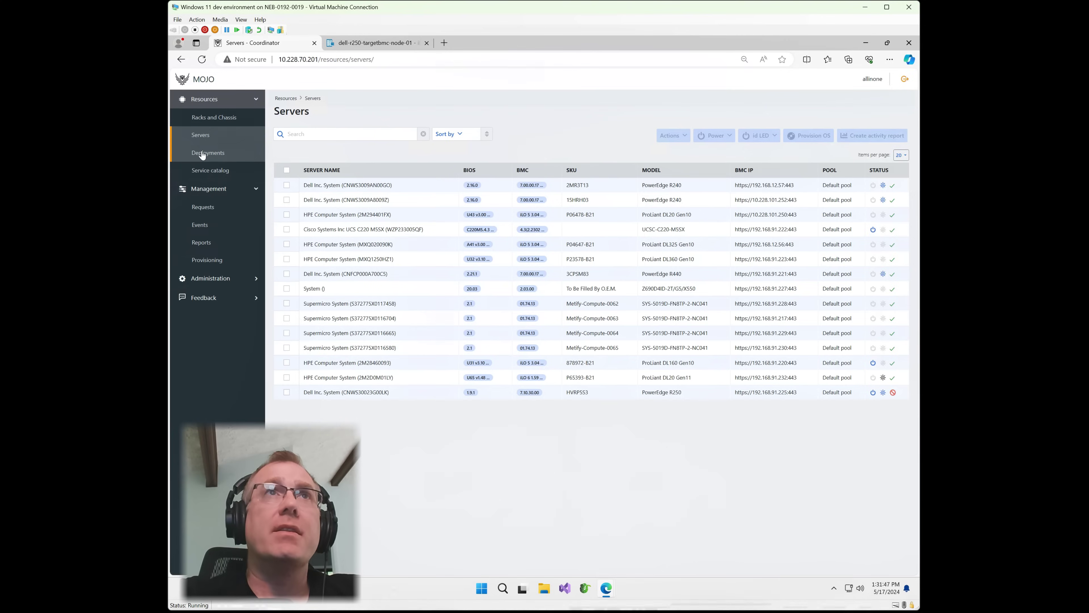
{"action": "left_click", "coordinate": [204, 153]}
{"action": "left_click", "coordinate": [386, 185]}
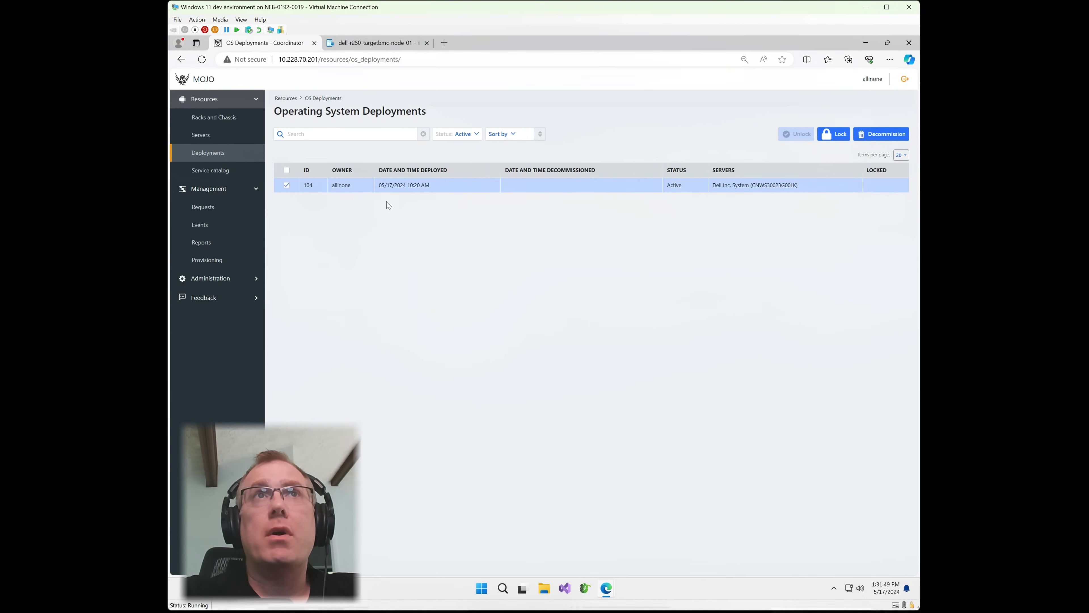
{"action": "left_click", "coordinate": [882, 134]}
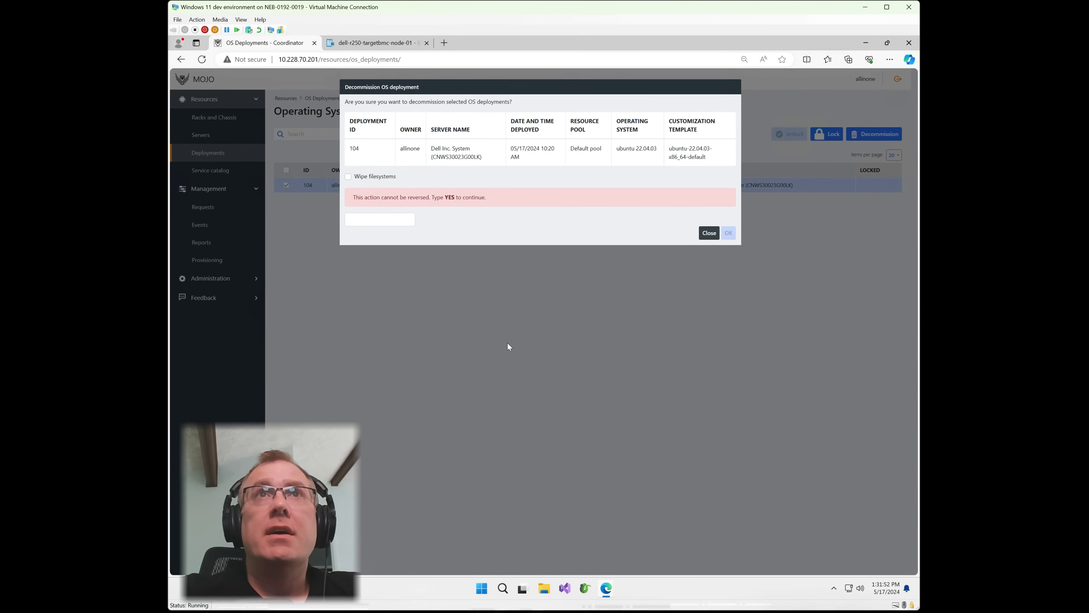
{"action": "left_click", "coordinate": [377, 218]}
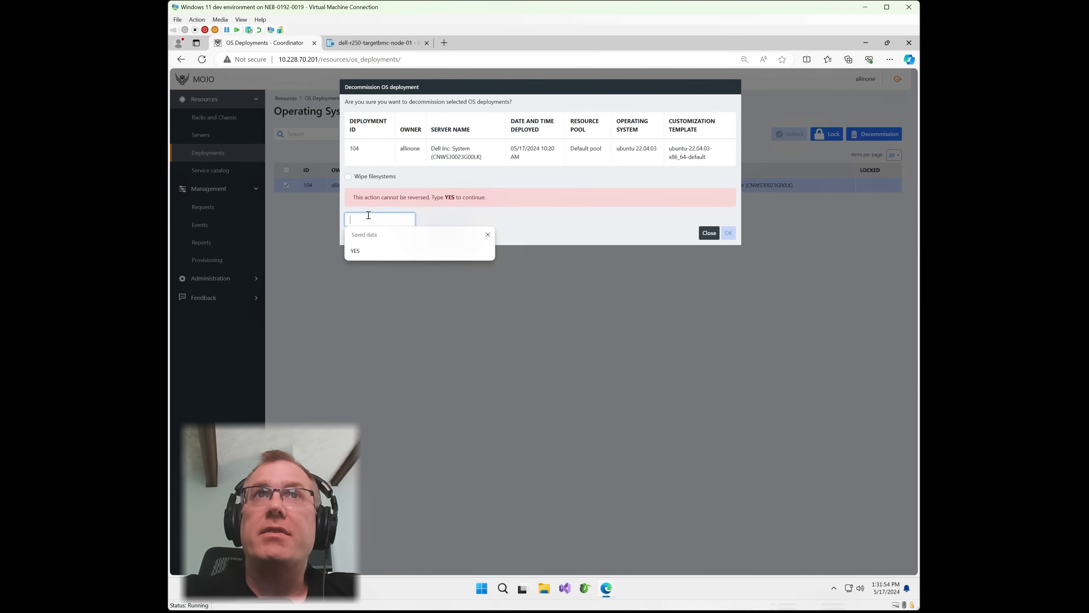
{"action": "type", "text": "YES"}
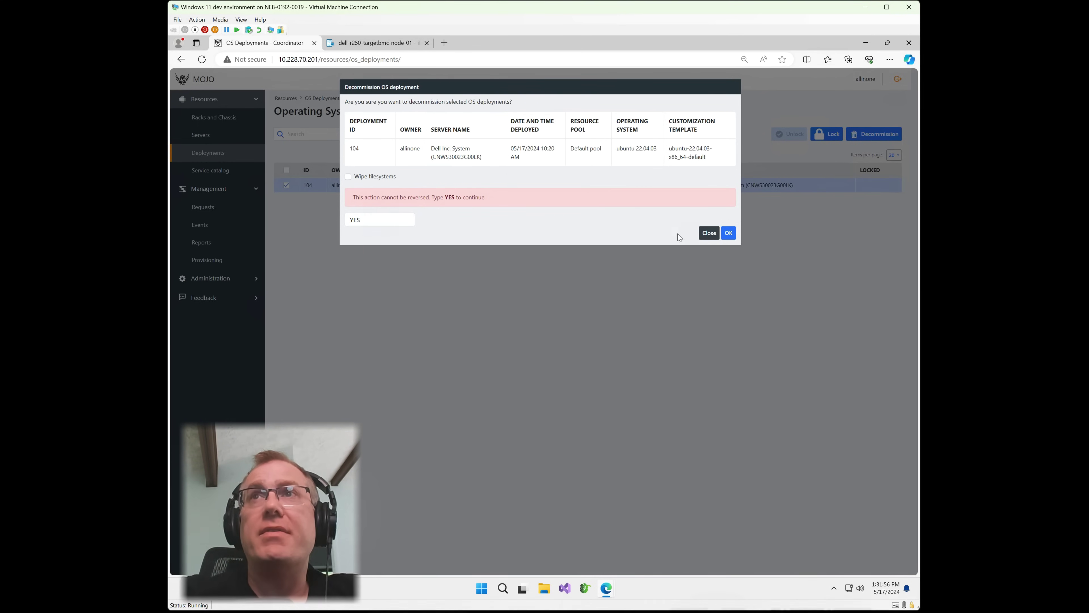
{"action": "left_click", "coordinate": [729, 233]}
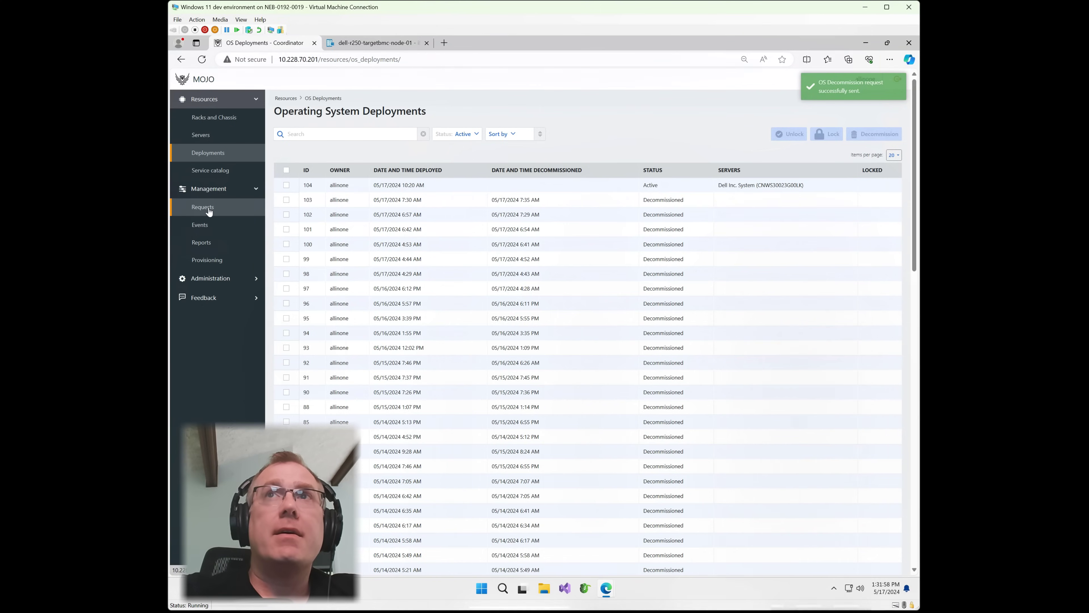
{"action": "left_click", "coordinate": [208, 208]}
Approve the pending decommission request and read its Step 2 power-off and Step 1 logs.
{"action": "left_click", "coordinate": [701, 189]}
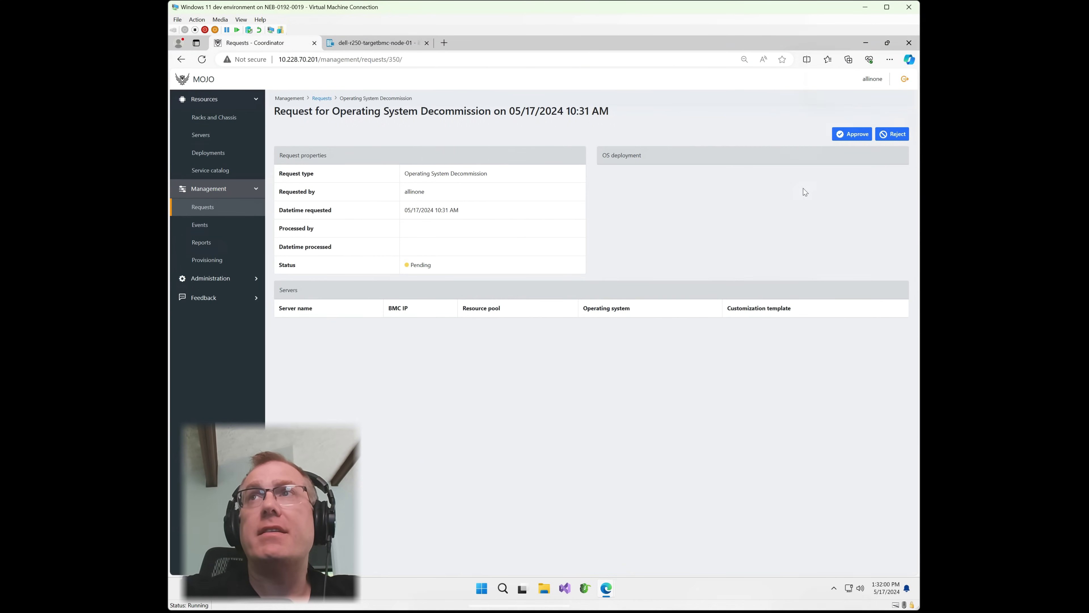
{"action": "left_click", "coordinate": [852, 134]}
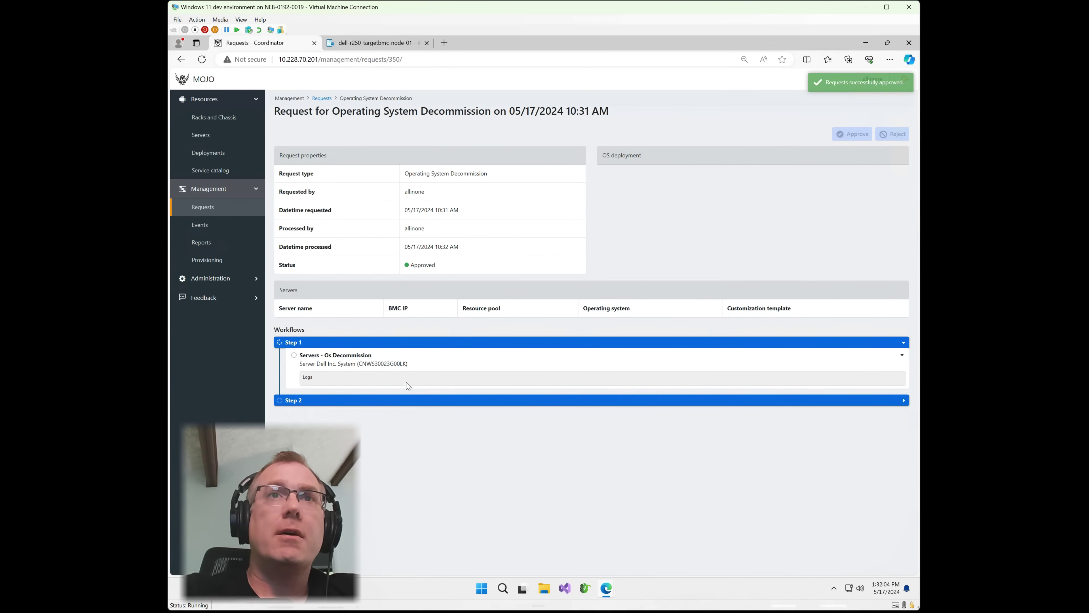
{"action": "left_click", "coordinate": [399, 379]}
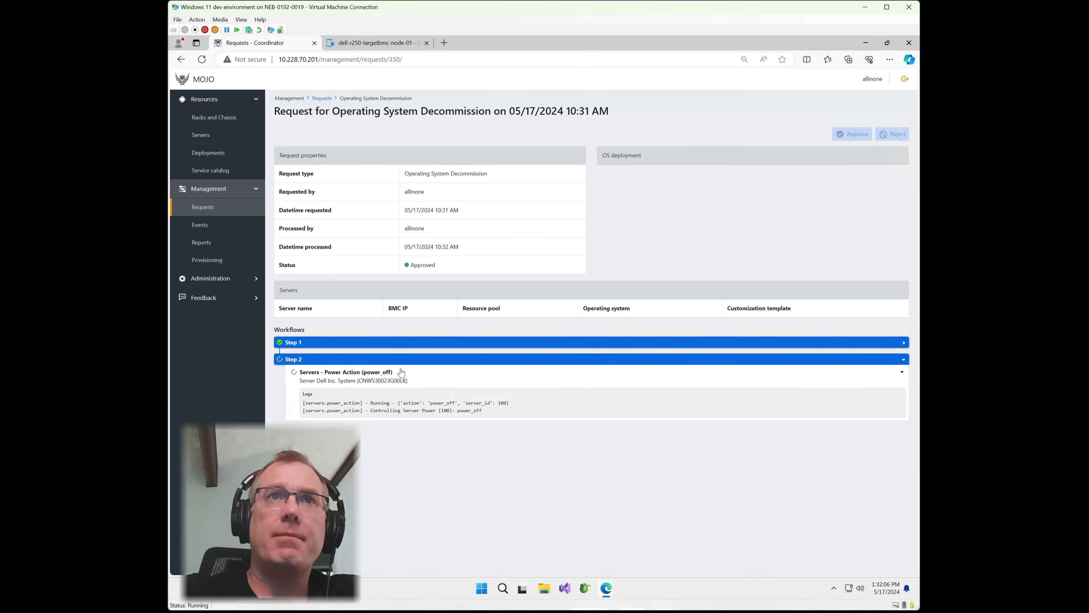
{"action": "left_click", "coordinate": [402, 342]}
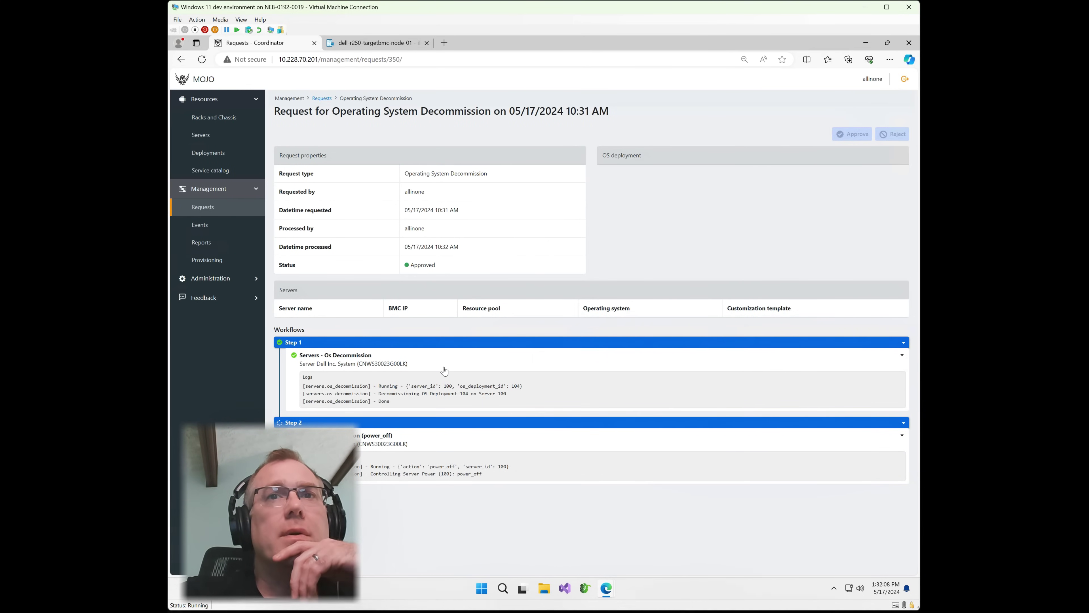
{"action": "left_click", "coordinate": [214, 136]}
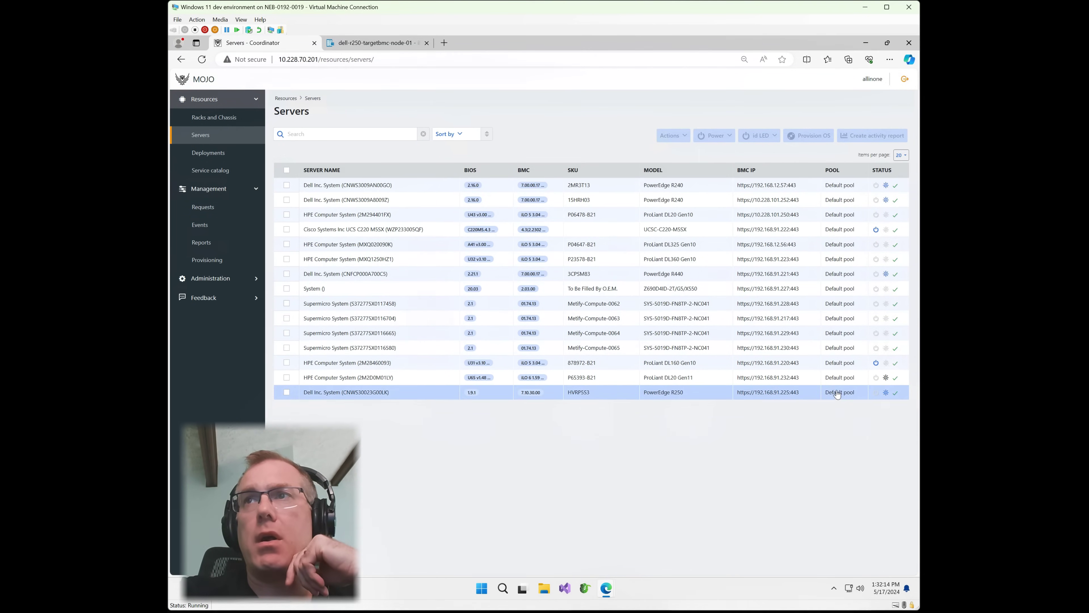